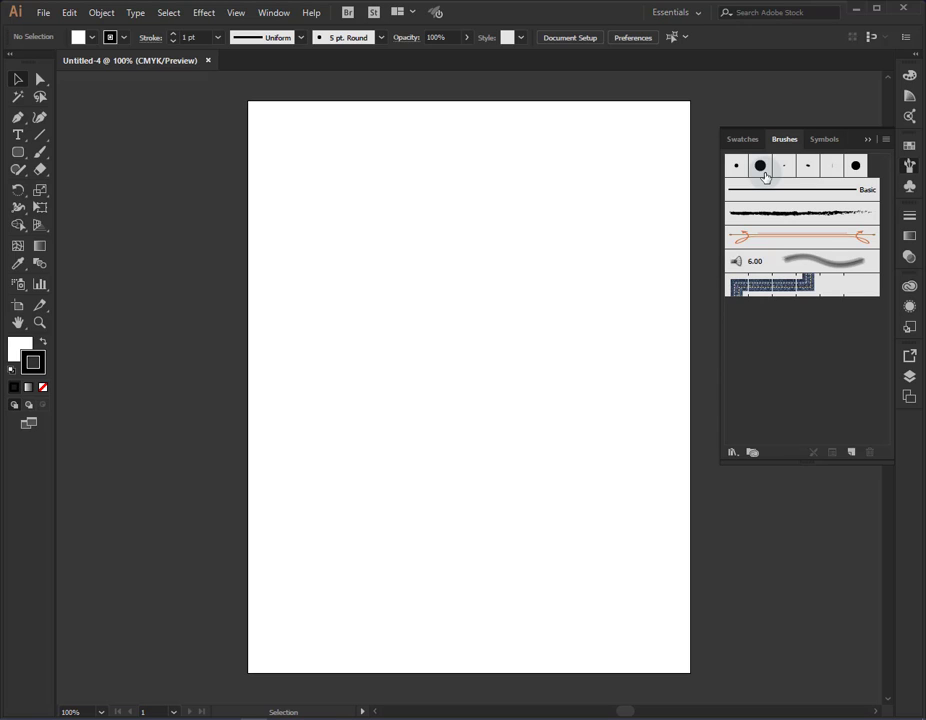
- Paint a wavy S-shaped stroke across the upper artboard with the Paintbrush and apply the 15 pt. Round brush to it
left_click(17, 153)
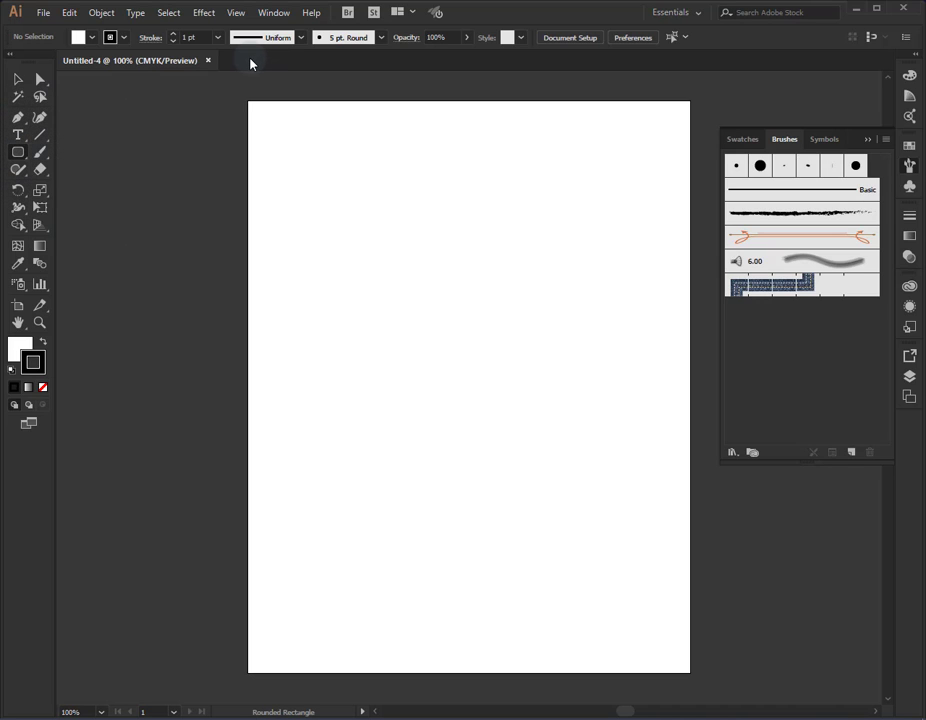
left_click(40, 152)
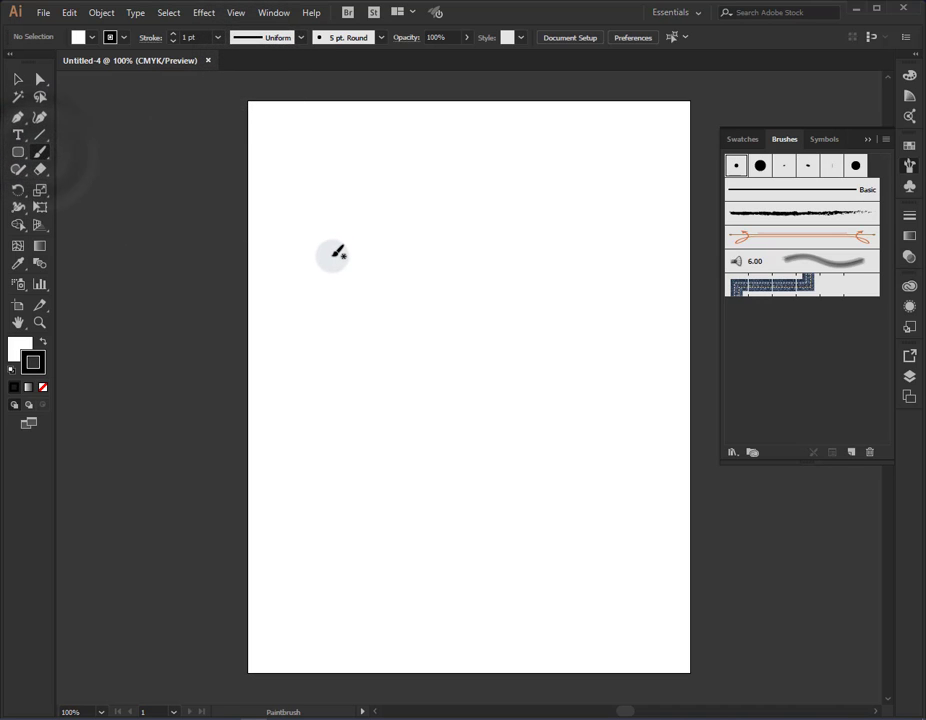
mouse_move(331, 255)
left_mouse_down()
mouse_move(353, 218)
mouse_move(418, 180)
mouse_move(463, 224)
mouse_move(491, 293)
mouse_move(517, 313)
mouse_move(575, 302)
left_mouse_up()
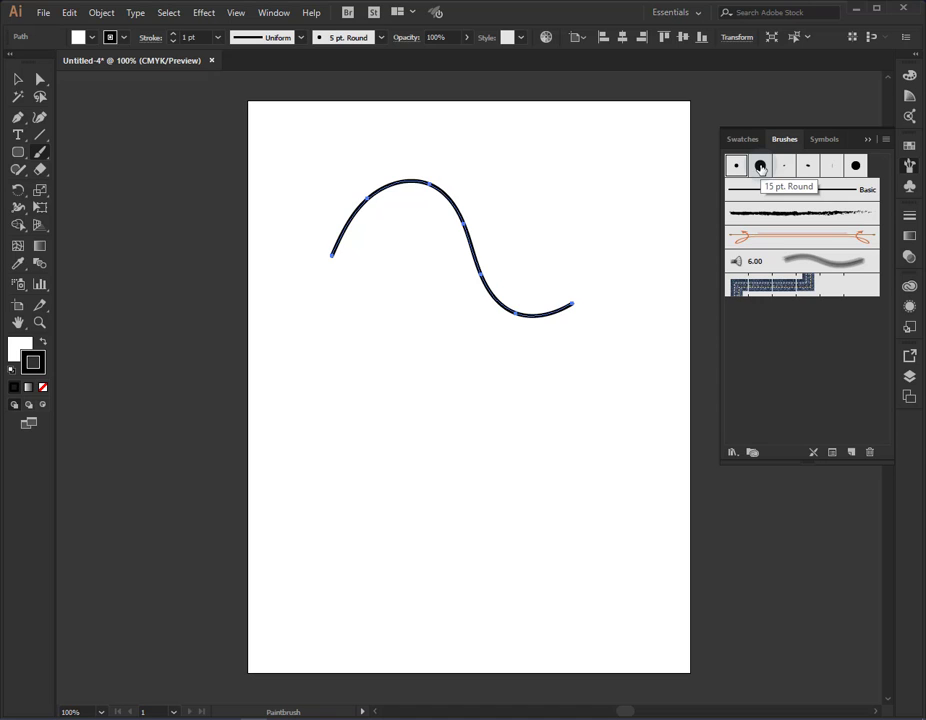
left_click(380, 40)
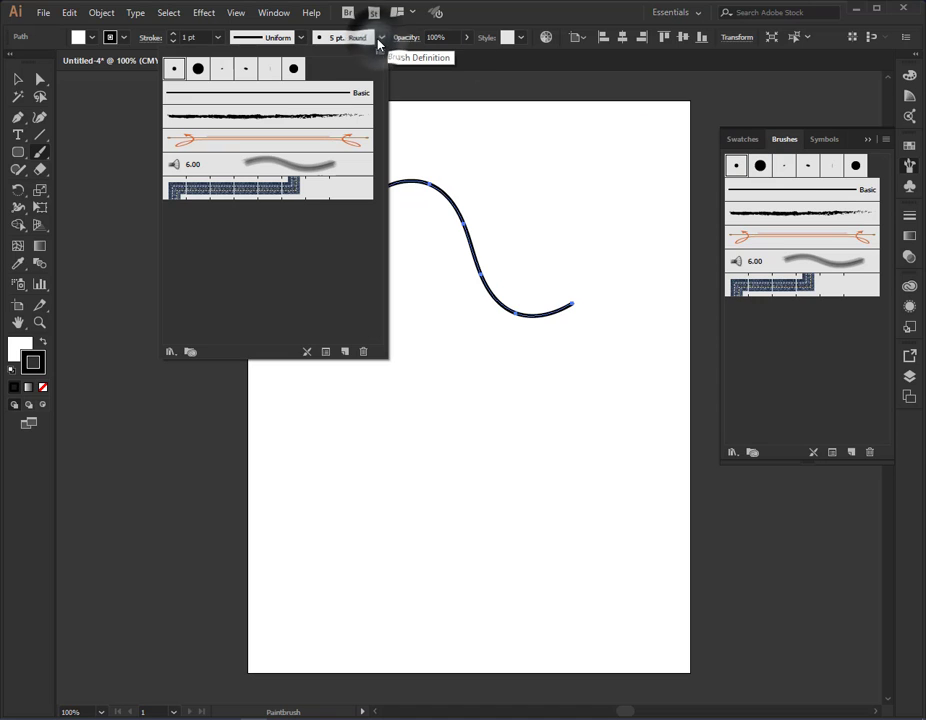
left_click(198, 72)
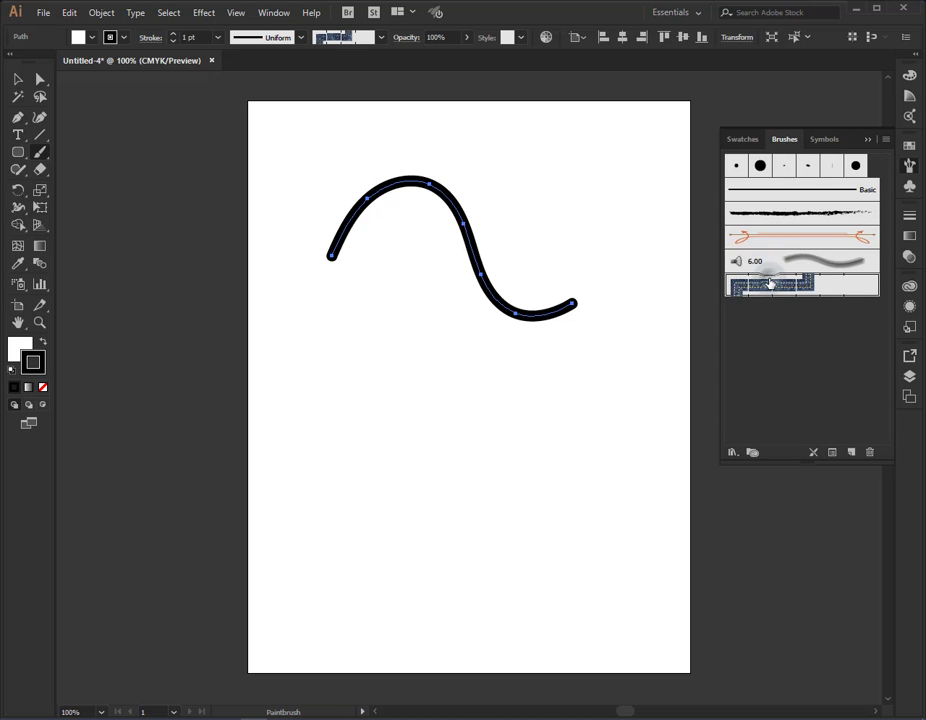
- Try the denim pattern, 6.00 bristle and Divider brushes on the wavy stroke, returning it to 15 pt. Round
left_click(768, 284)
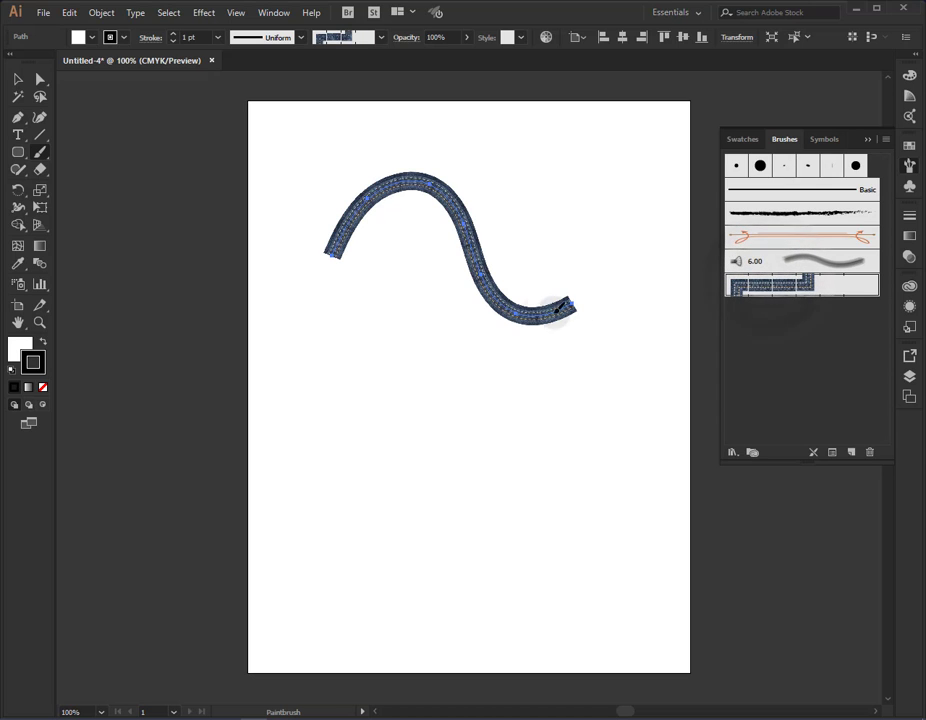
left_click(800, 262)
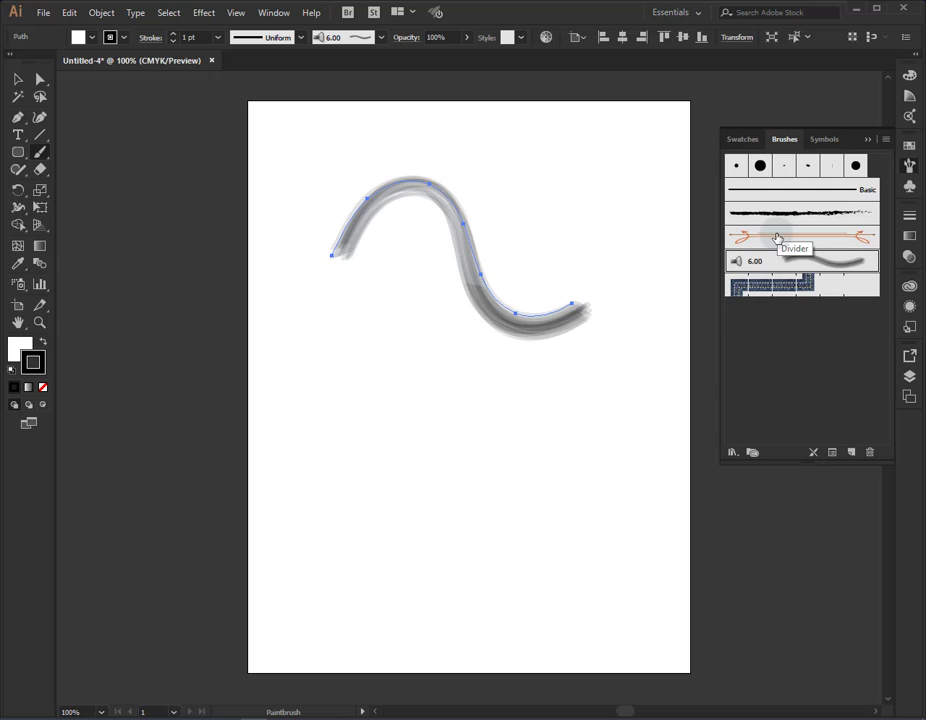
left_click(777, 238)
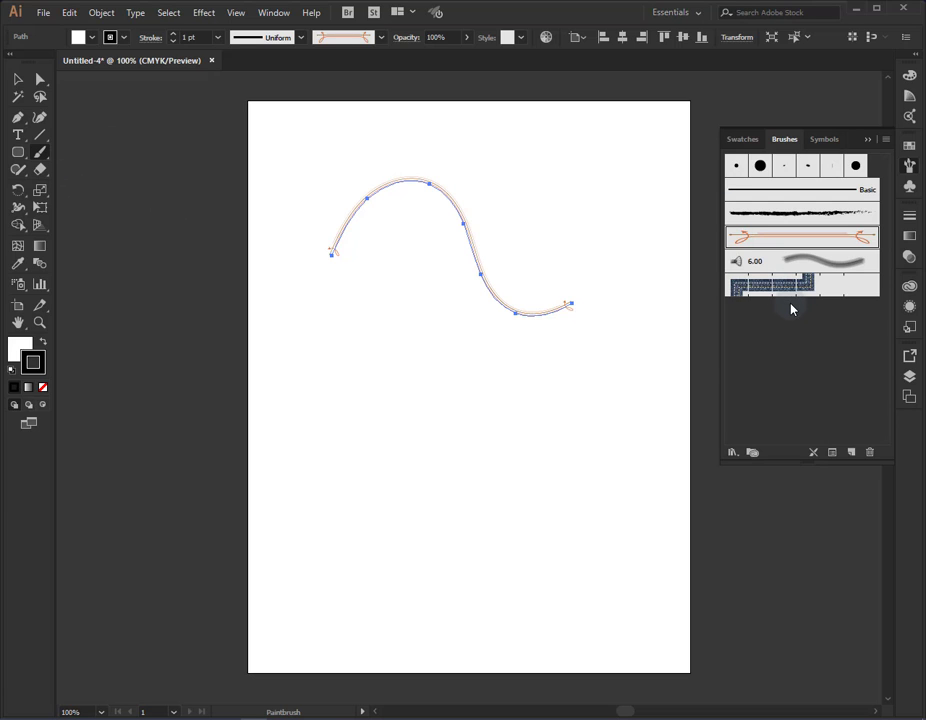
left_click(761, 168)
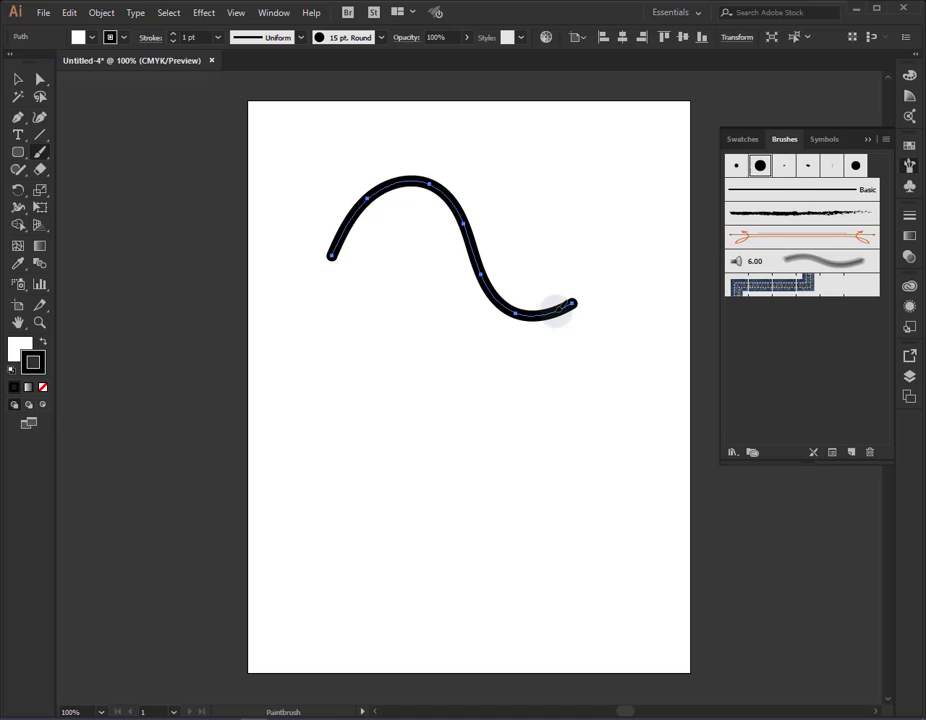
- Remove the brush from the wavy stroke and reapply 15 pt. Round
left_click(813, 455)
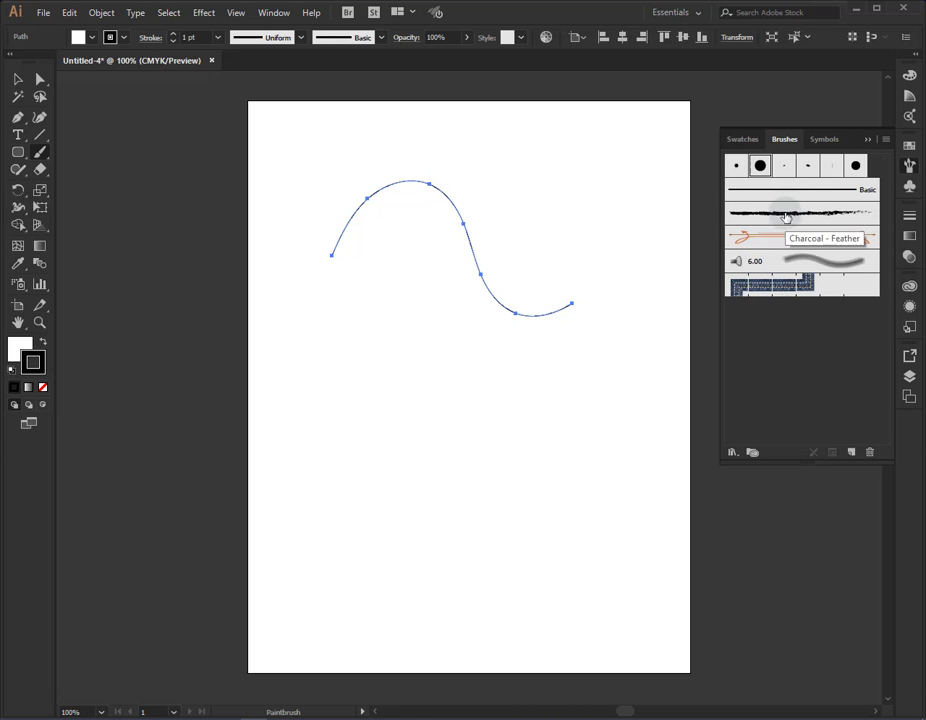
left_click(759, 168)
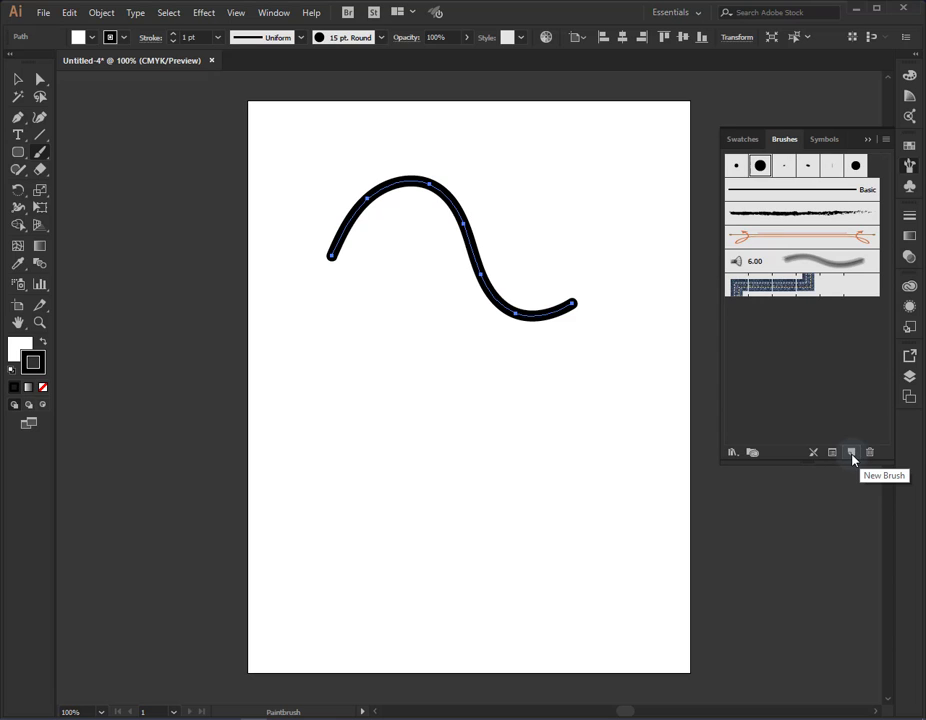
- Start a new calligraphic brush and name it Nor
left_click(851, 453)
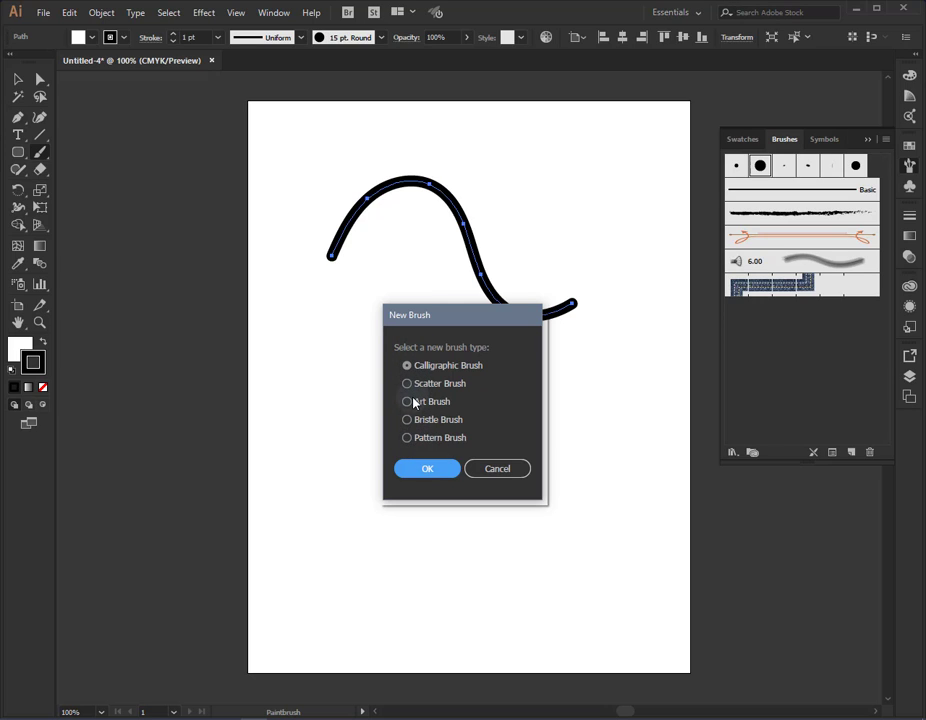
left_click(430, 469)
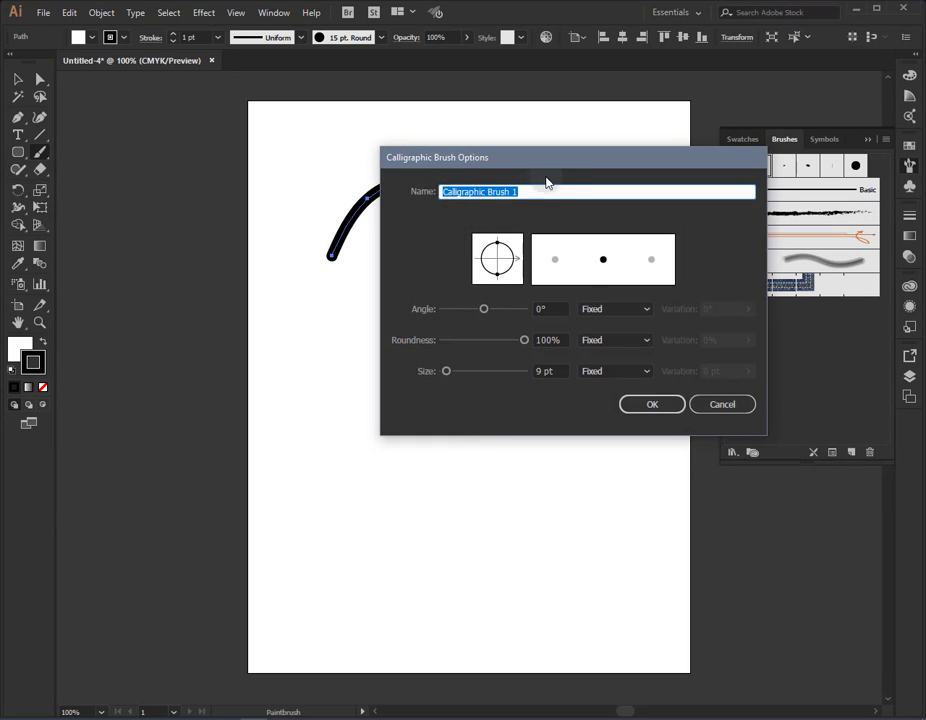
left_click_drag(563, 163, 384, 346)
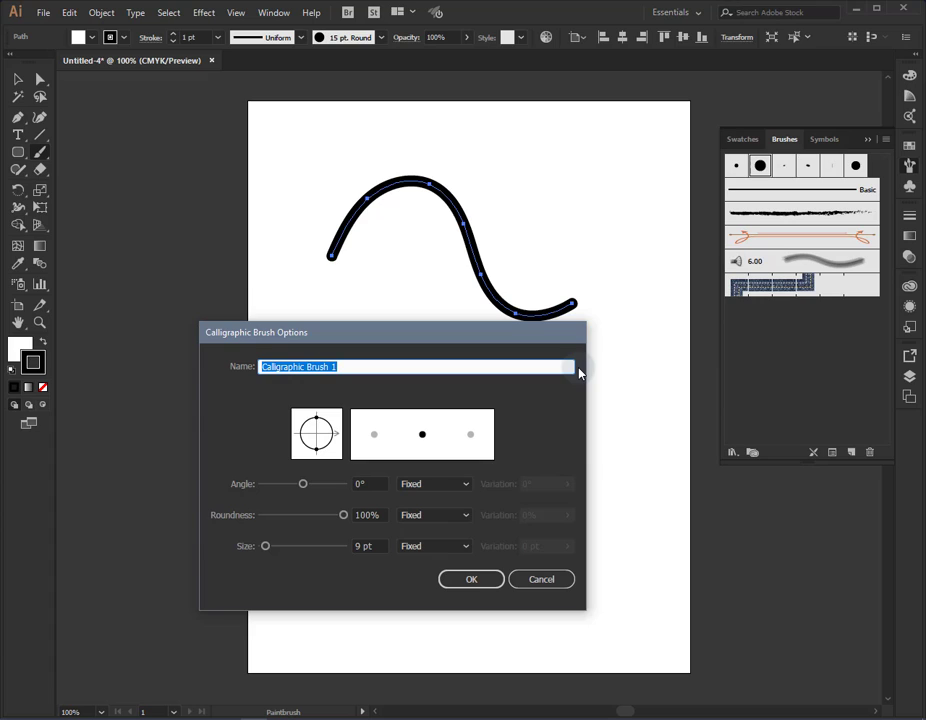
type("Nor")
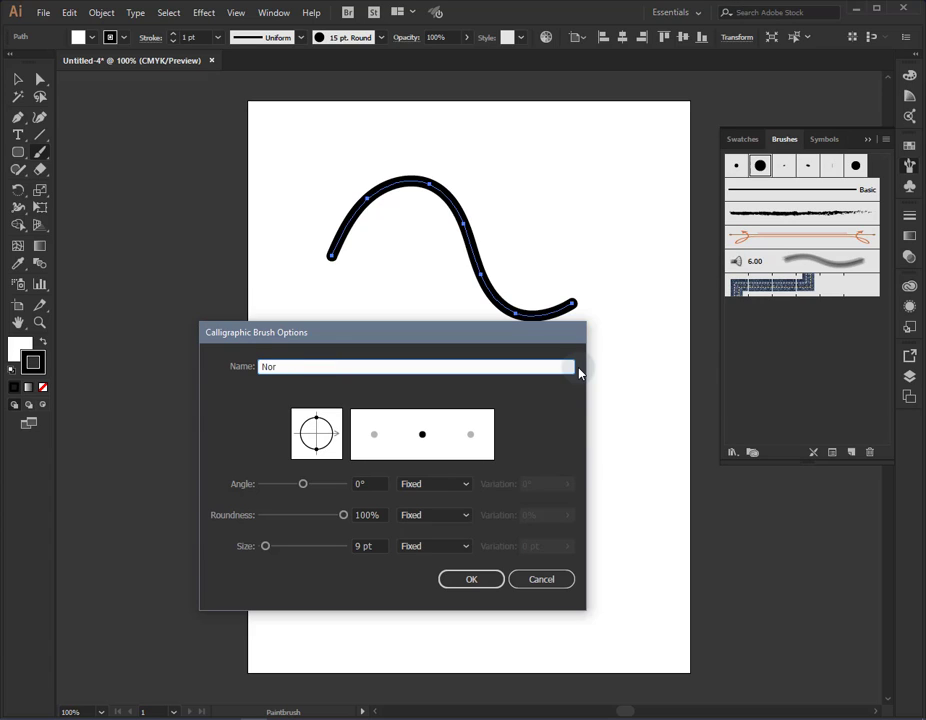
- Set the new brush's angle to -38°, its roundness to 57% and its size to 65 pt
left_click_drag(303, 485, 295, 490)
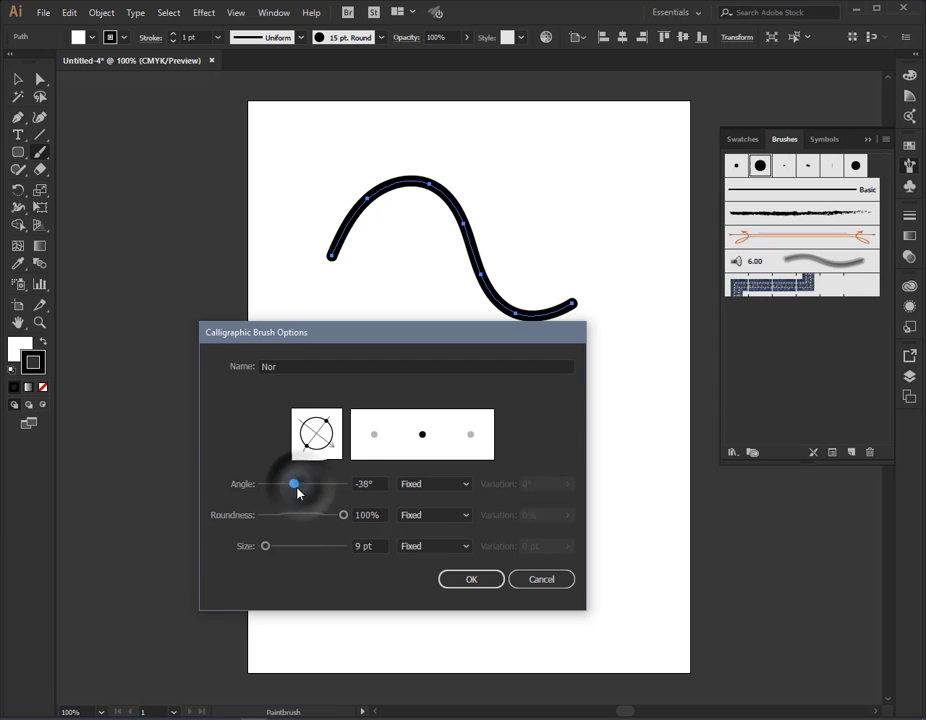
left_click(343, 516)
mouse_move(343, 518)
left_mouse_down()
mouse_move(307, 518)
mouse_move(295, 549)
left_mouse_up()
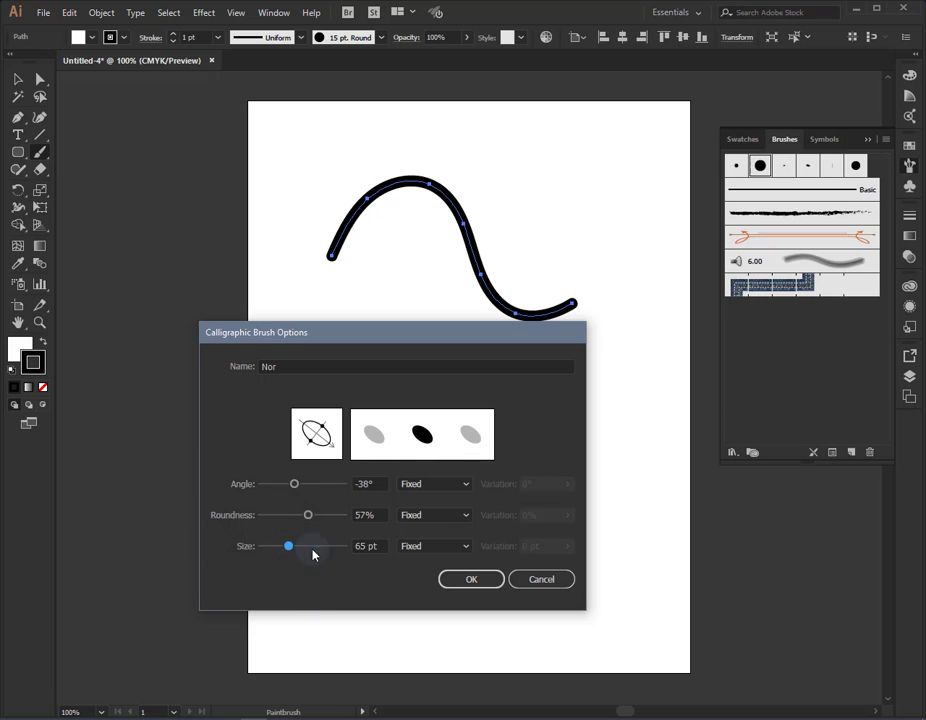
- Make the brush's roundness Random with 8% variation and save the new calligraphic brush
left_click(466, 518)
left_click(459, 546)
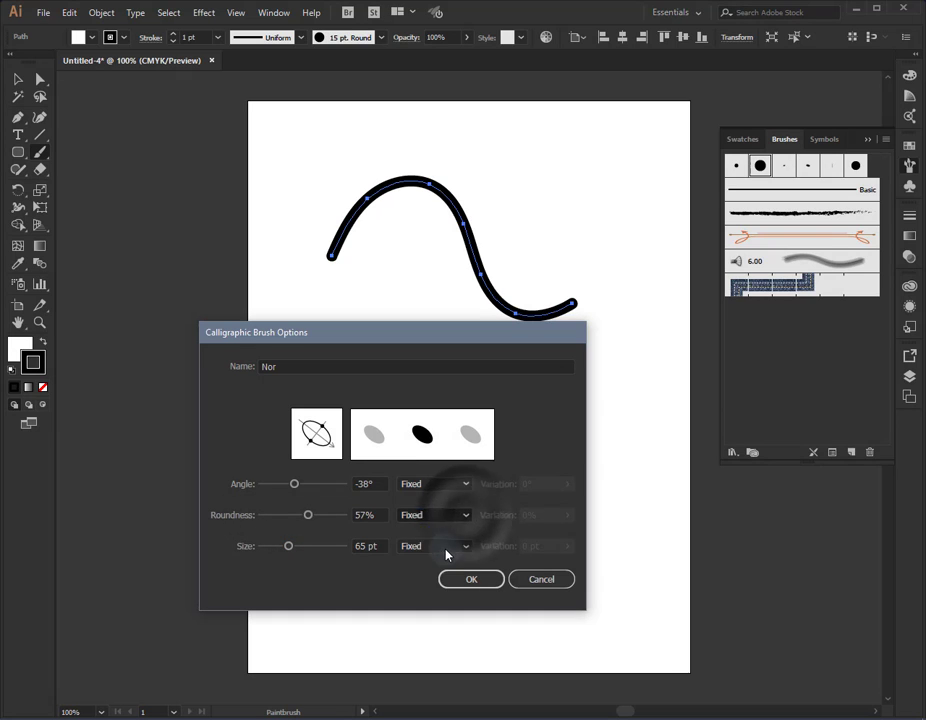
left_click(567, 515)
left_click_drag(510, 532, 523, 537)
left_click(535, 430)
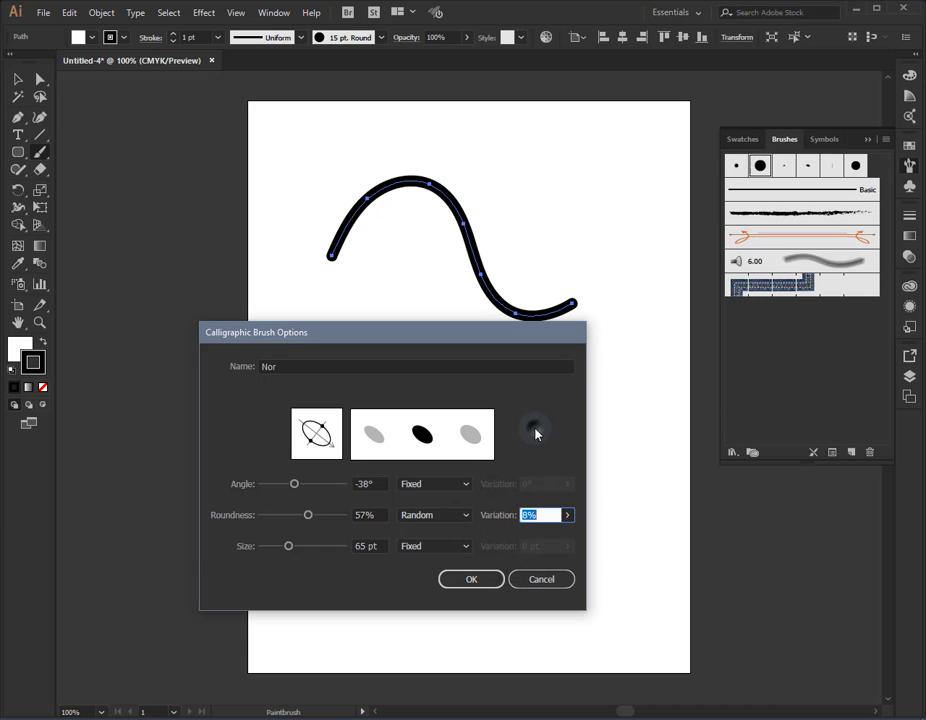
left_click(475, 584)
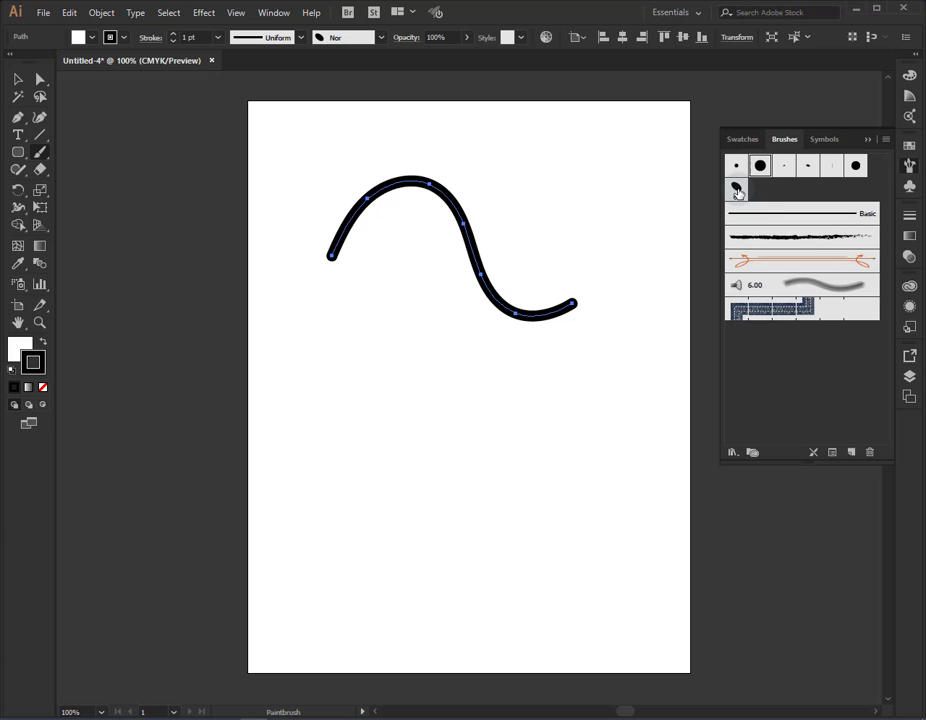
- With preview on, set the wavy stroke's calligraphic options to angle -13°, roundness 30% and size 32 pt
left_click(834, 455)
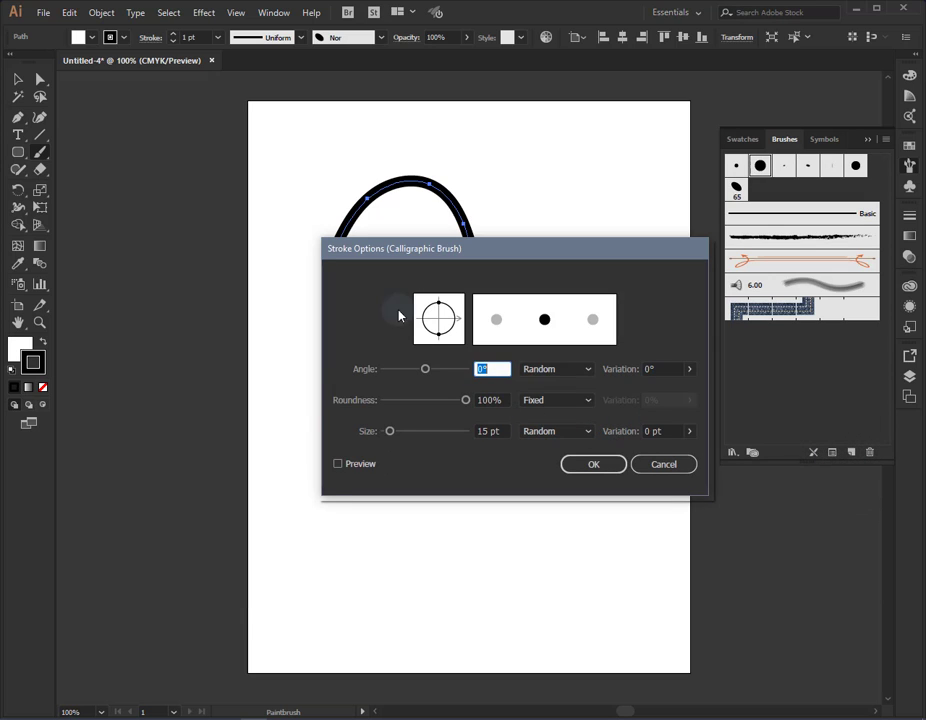
left_click(337, 464)
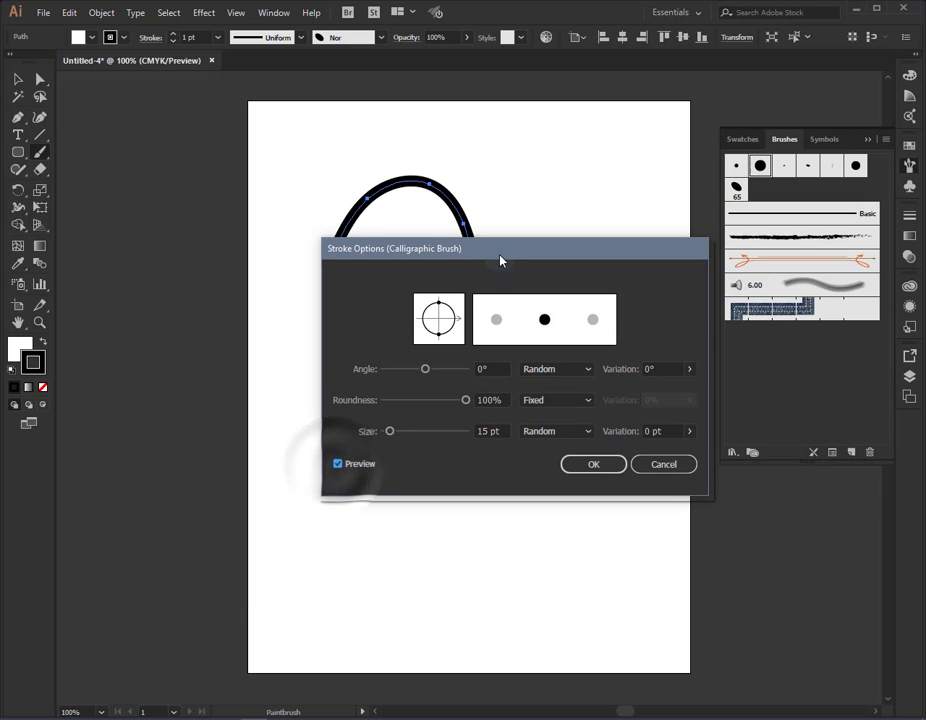
left_click_drag(500, 258, 436, 441)
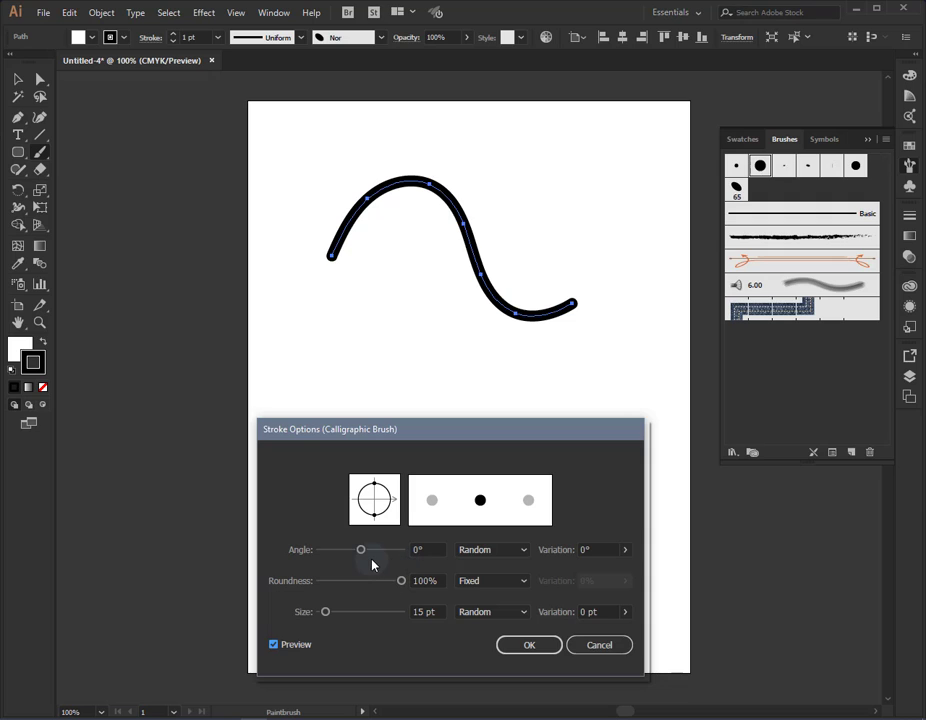
left_click_drag(361, 552, 354, 551)
mouse_move(402, 587)
left_mouse_down()
mouse_move(344, 583)
mouse_move(325, 613)
mouse_move(360, 614)
mouse_move(333, 612)
left_mouse_up()
left_click_drag(353, 550, 358, 550)
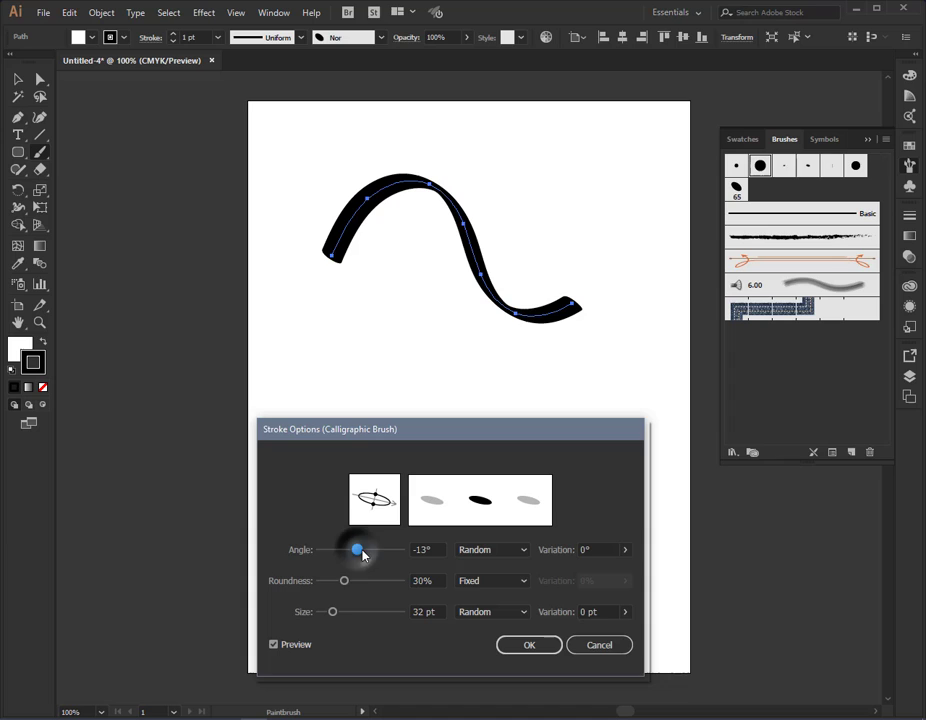
left_click(528, 646)
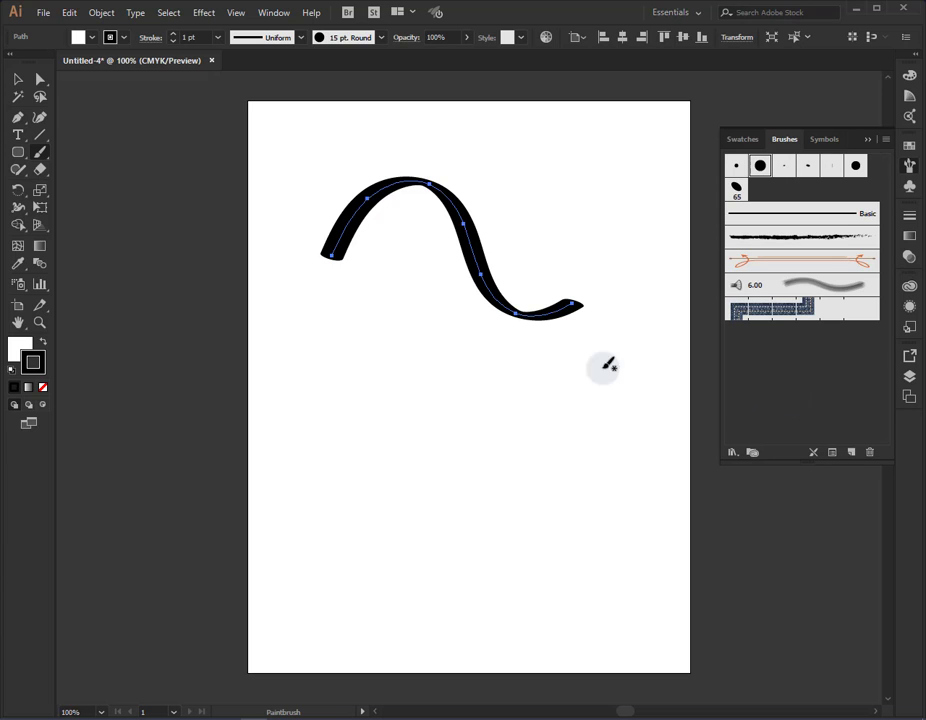
- Paint a second wavy S-shaped stroke below the first one with the Paintbrush
left_click(41, 152)
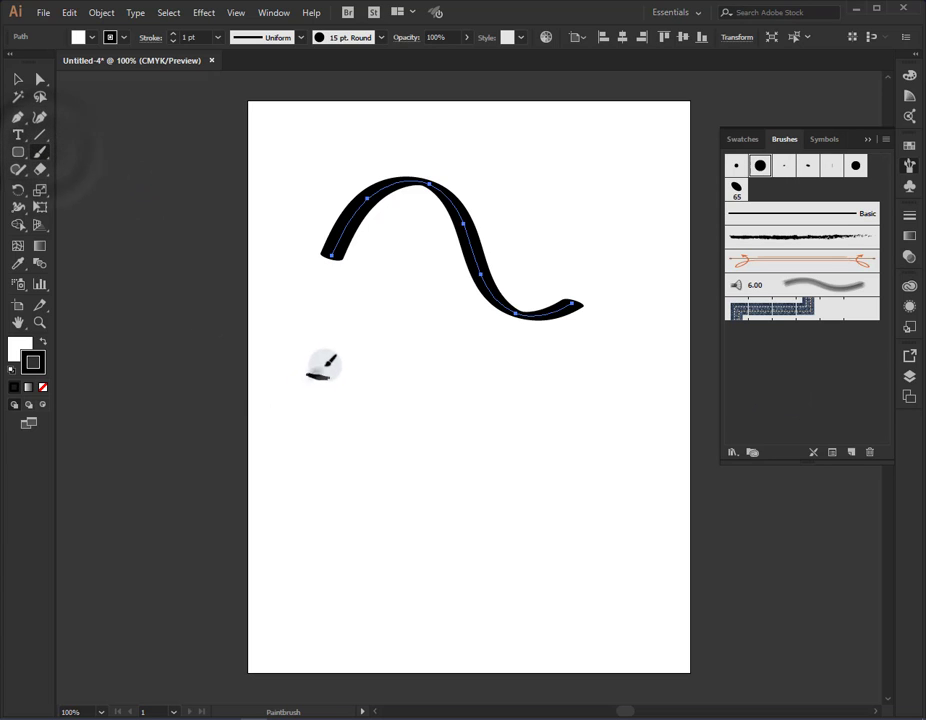
mouse_move(312, 372)
left_mouse_down()
mouse_move(367, 333)
mouse_move(417, 354)
mouse_move(465, 463)
mouse_move(536, 455)
mouse_move(568, 435)
left_mouse_up()
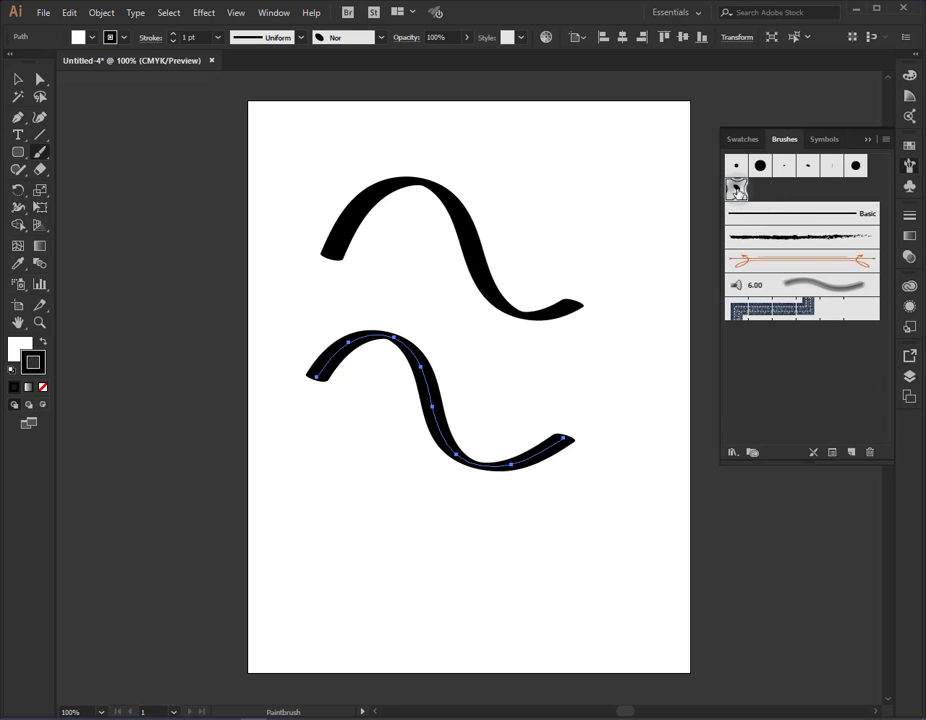
- Apply the Nor brush to the lower stroke, set the brush's size to 124 pt and apply the change to existing strokes
double_click(737, 191)
mouse_move(484, 429)
left_mouse_down()
mouse_move(506, 428)
mouse_move(663, 246)
mouse_move(724, 104)
left_mouse_up()
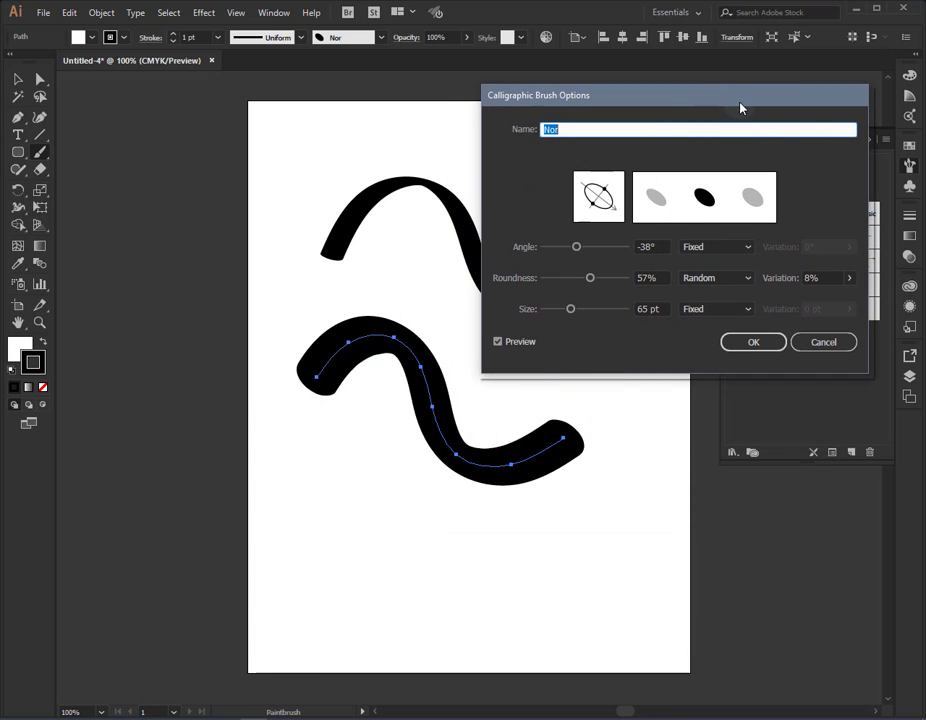
left_click_drag(572, 314, 585, 312)
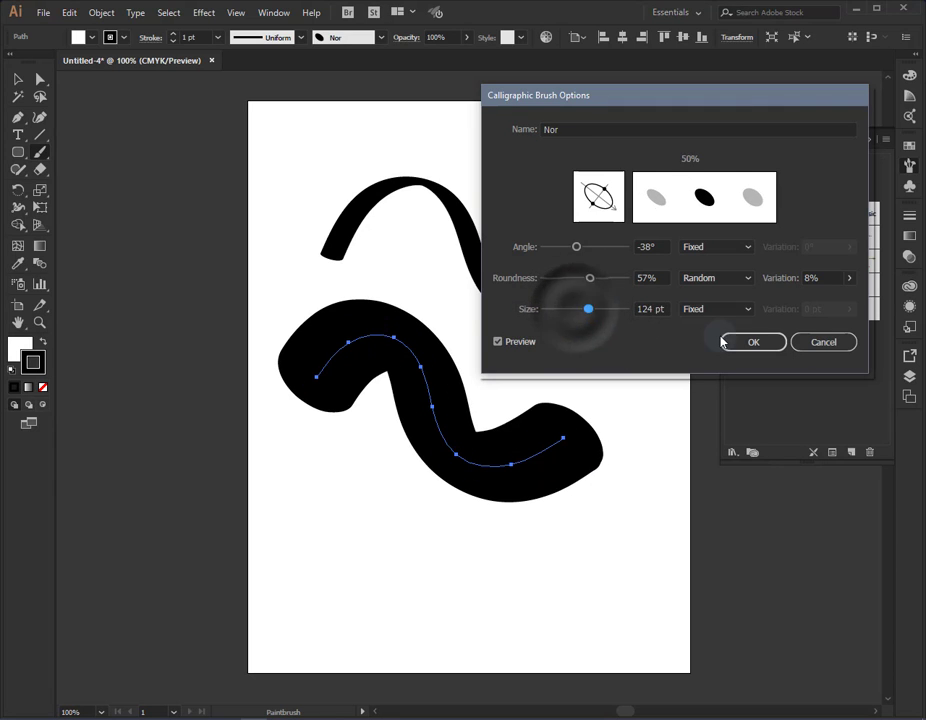
left_click(750, 345)
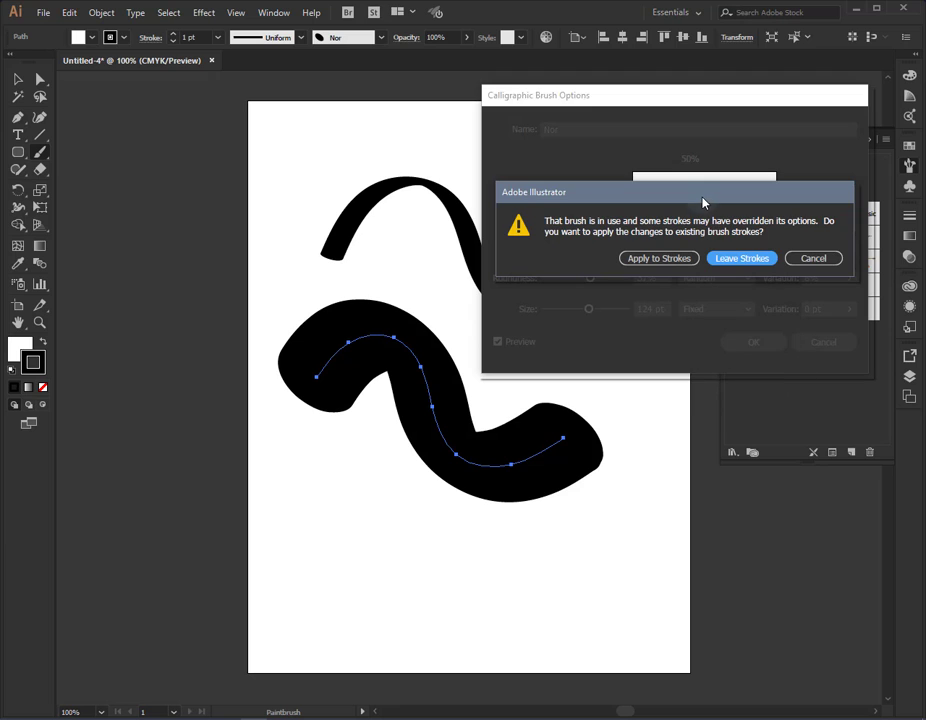
left_click_drag(703, 200, 484, 301)
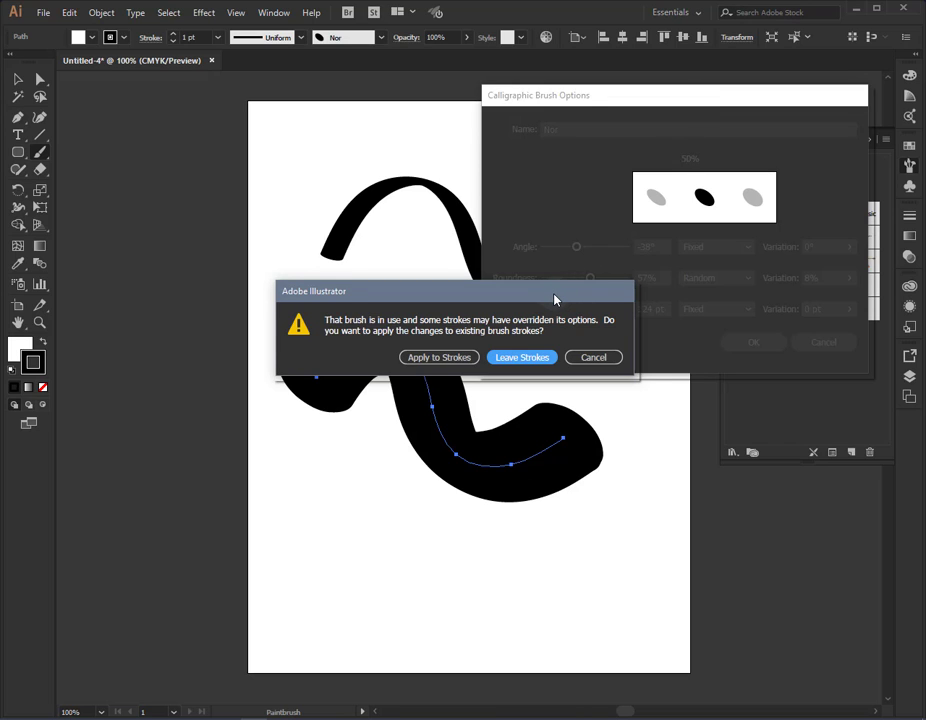
left_click_drag(554, 302, 589, 308)
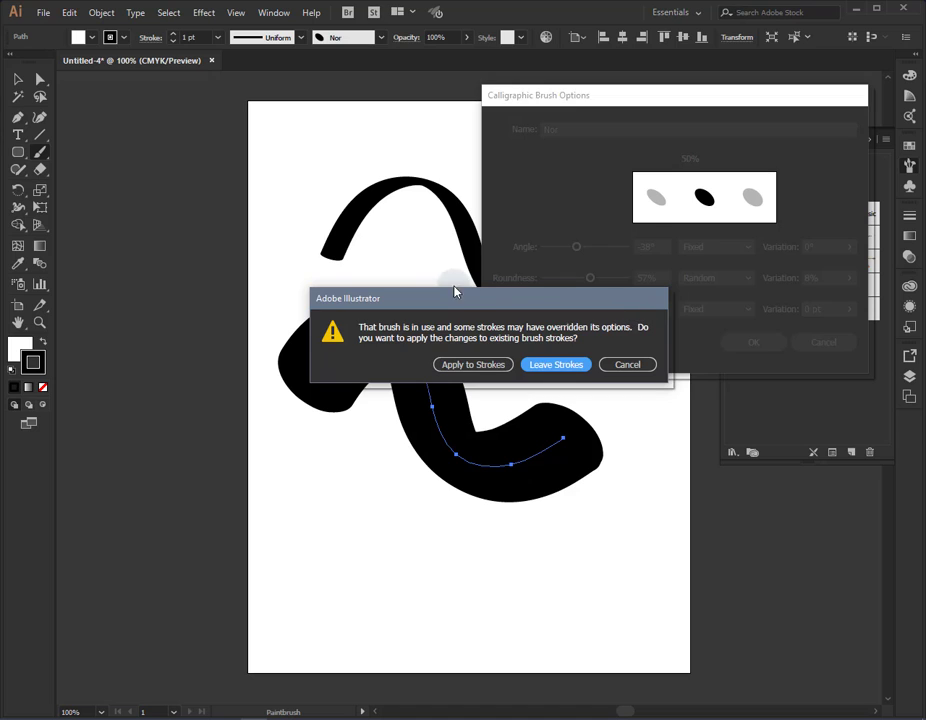
left_click_drag(475, 304, 547, 338)
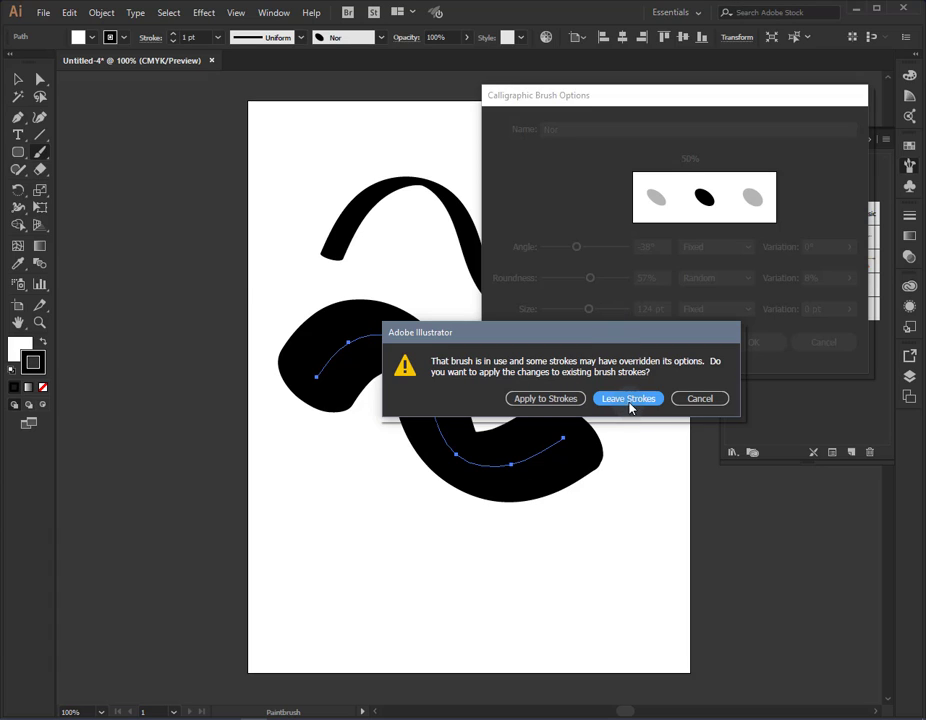
left_click(553, 399)
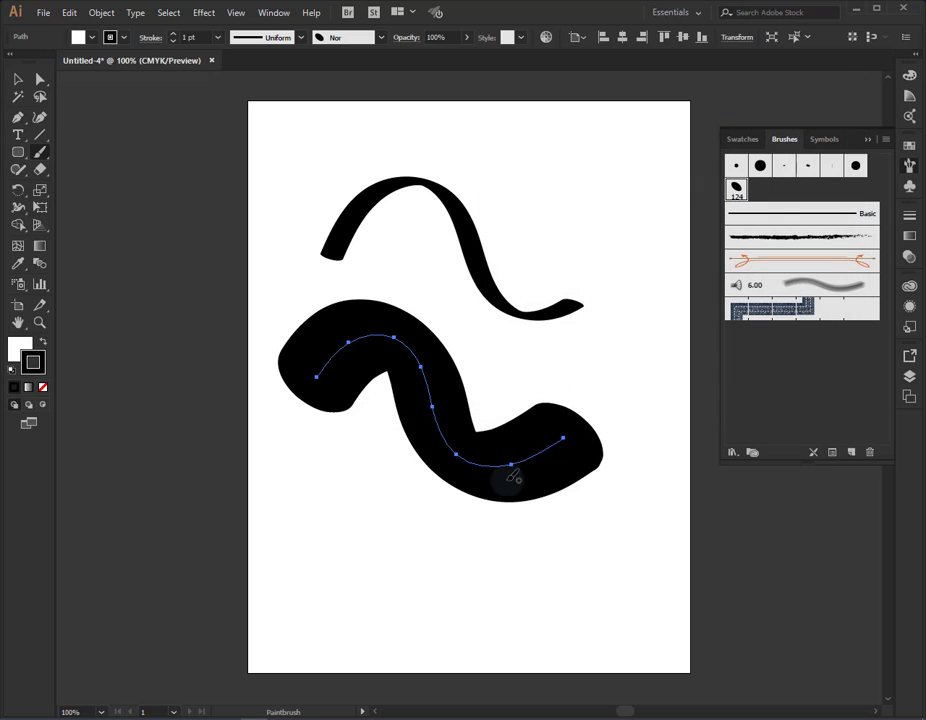
- Set the Nor brush's size to 51 pt, leaving existing strokes as they are, and reapply the brush to the lower stroke
double_click(736, 190)
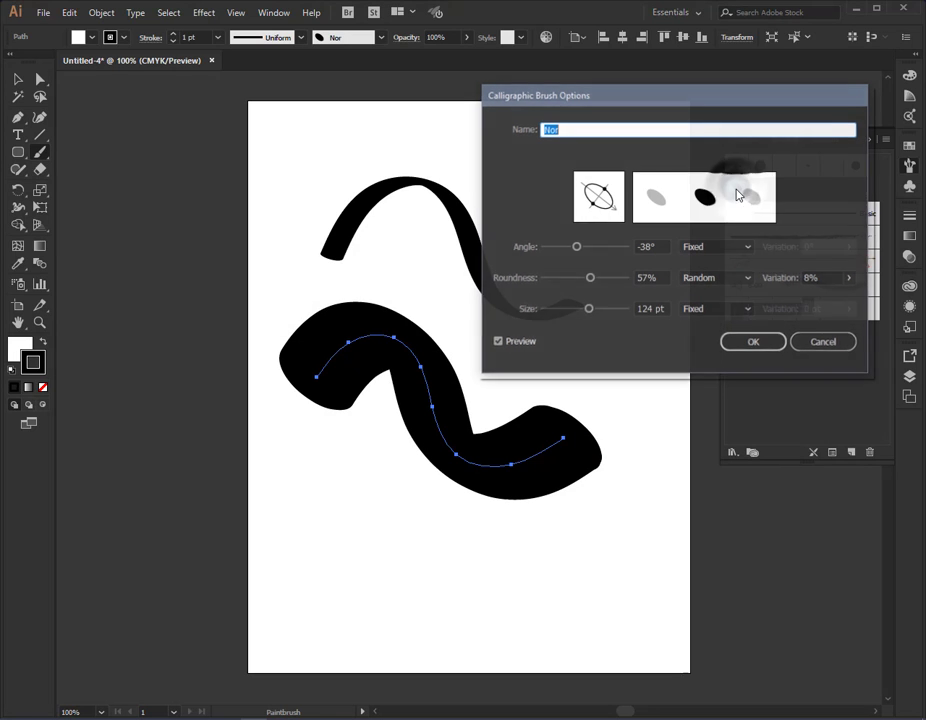
left_click(590, 310)
left_click_drag(591, 312, 567, 312)
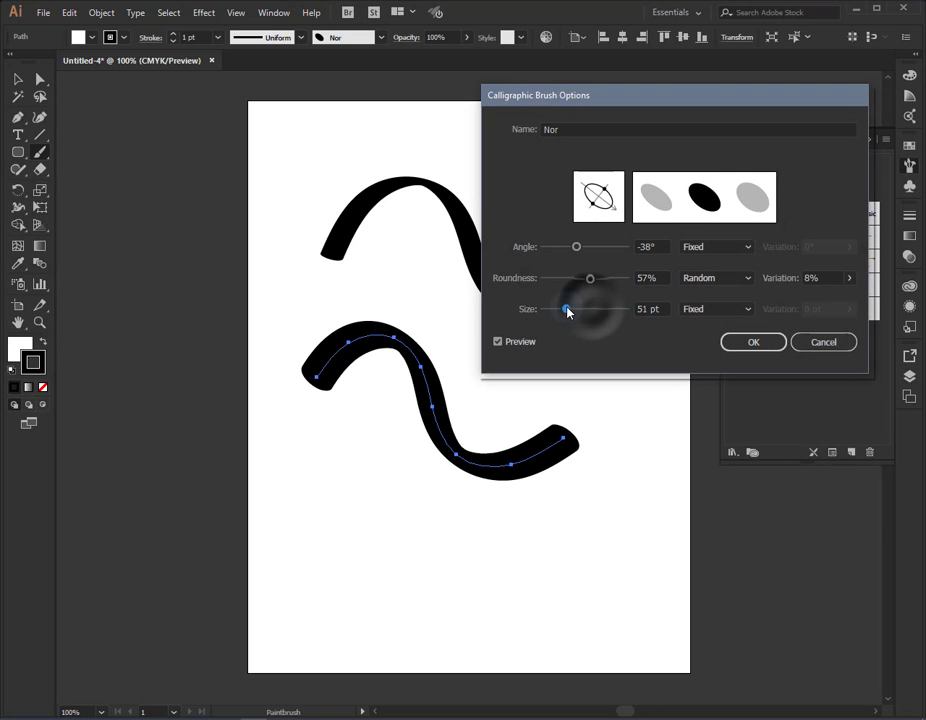
left_click(766, 342)
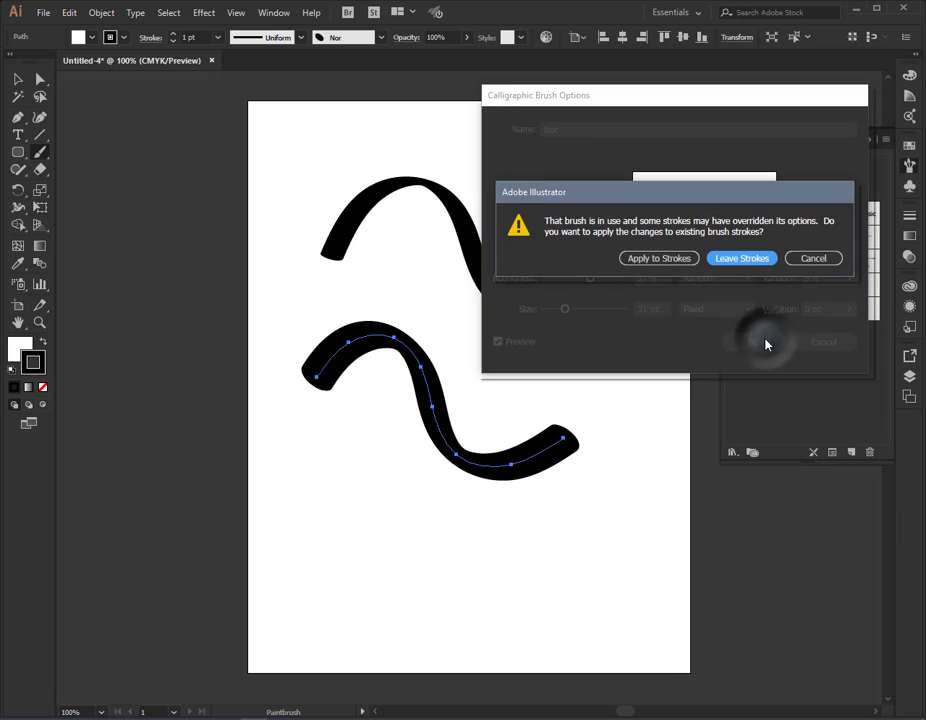
left_click(752, 259)
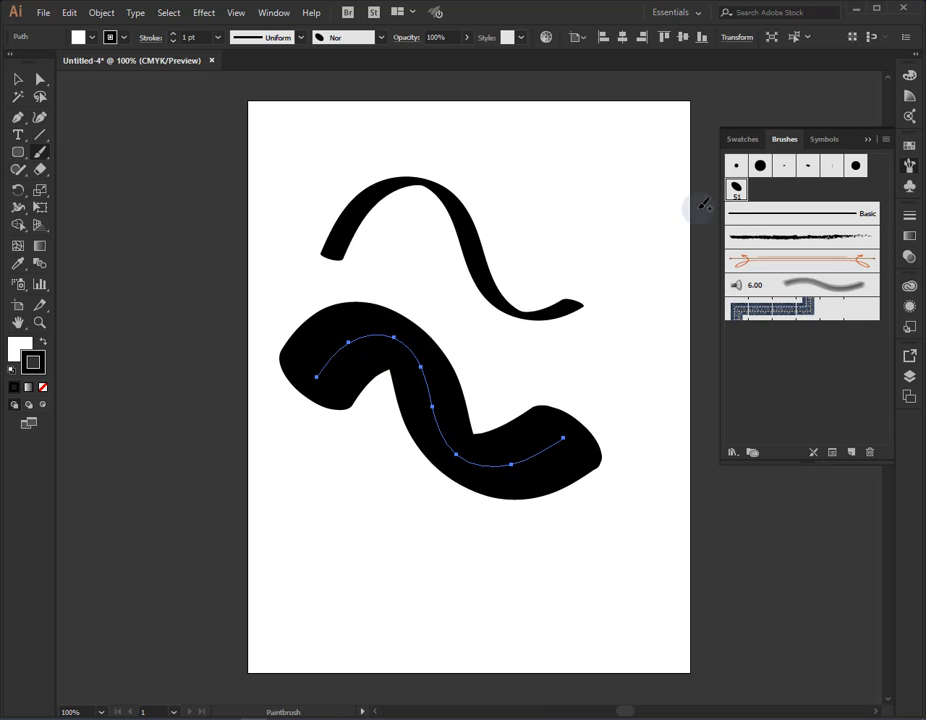
left_click(736, 188)
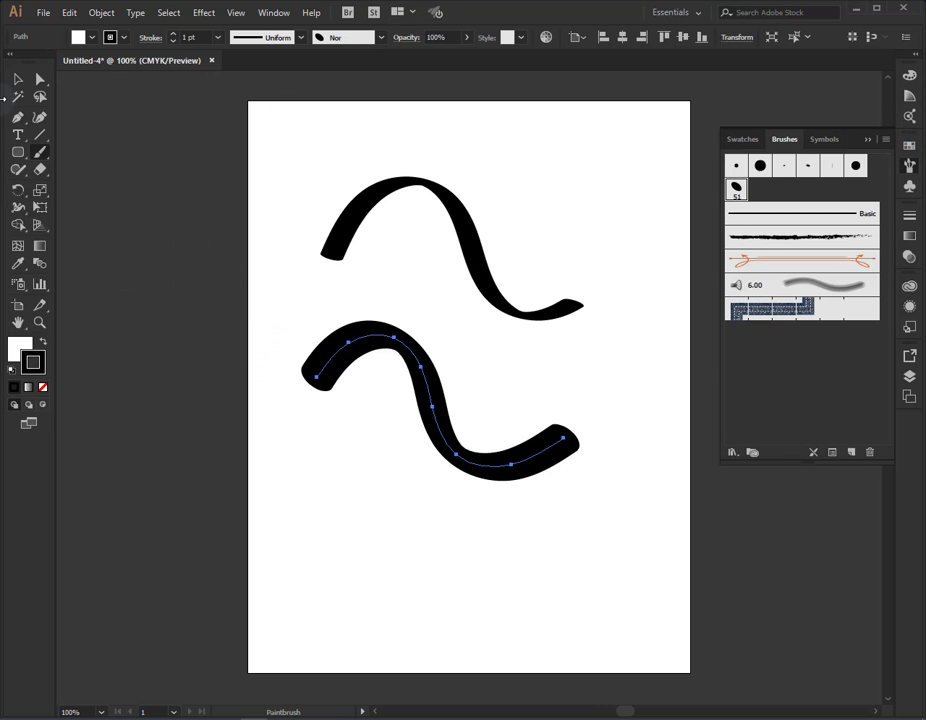
- Delete the lower stroke and apply the Charcoal - Feather art brush to the remaining wavy stroke
left_click(17, 79)
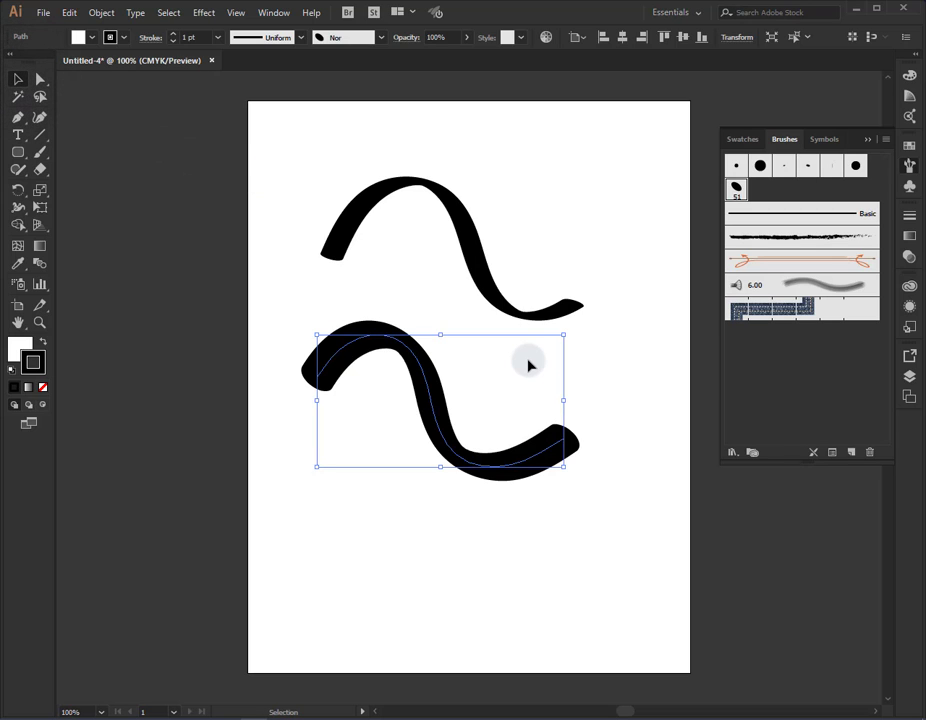
key("Delete")
left_click(480, 258)
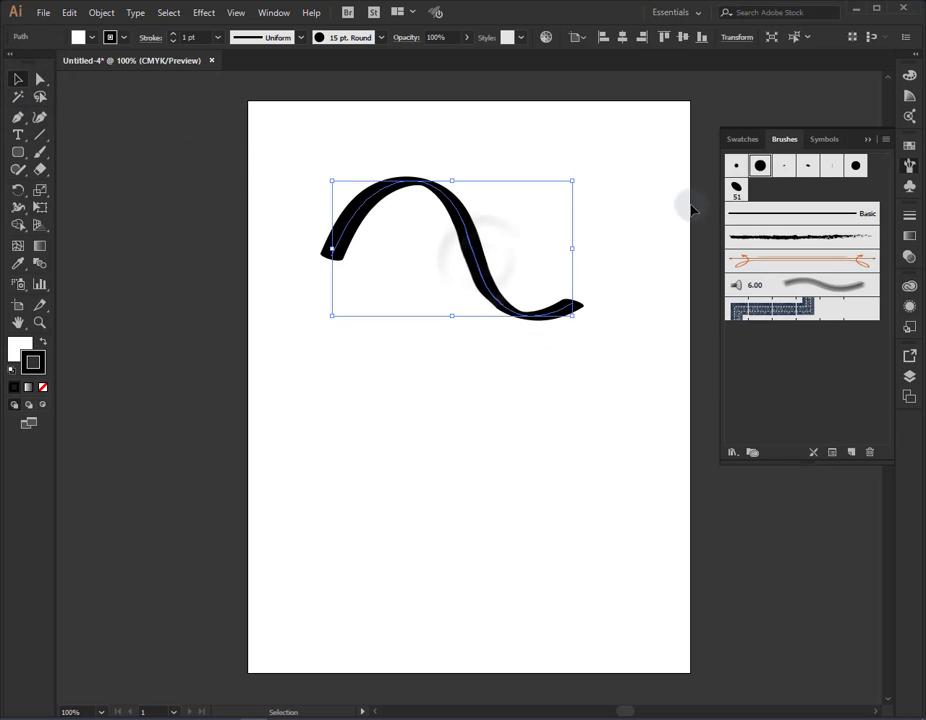
left_click(800, 238)
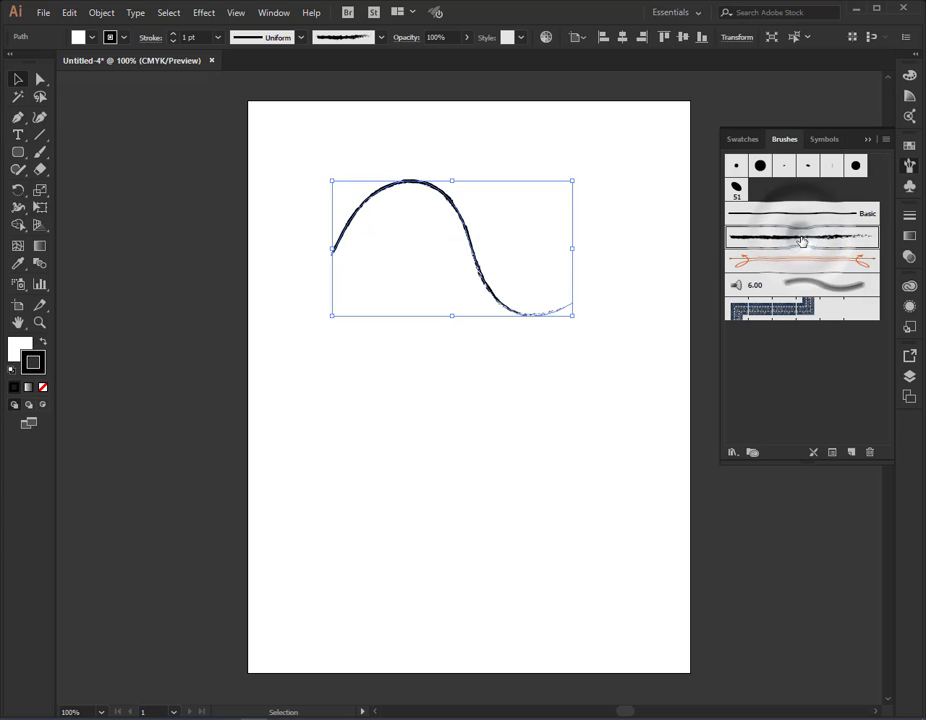
- Open the options of the Charcoal - Feather art brush and rename it Nor Art brush
double_click(800, 240)
mouse_move(697, 242)
left_mouse_down()
mouse_move(287, 157)
mouse_move(802, 124)
mouse_move(502, 308)
mouse_move(440, 316)
mouse_move(713, 224)
mouse_move(790, 157)
mouse_move(658, 306)
mouse_move(524, 328)
mouse_move(836, 184)
mouse_move(787, 203)
mouse_move(768, 188)
mouse_move(710, 183)
left_mouse_up()
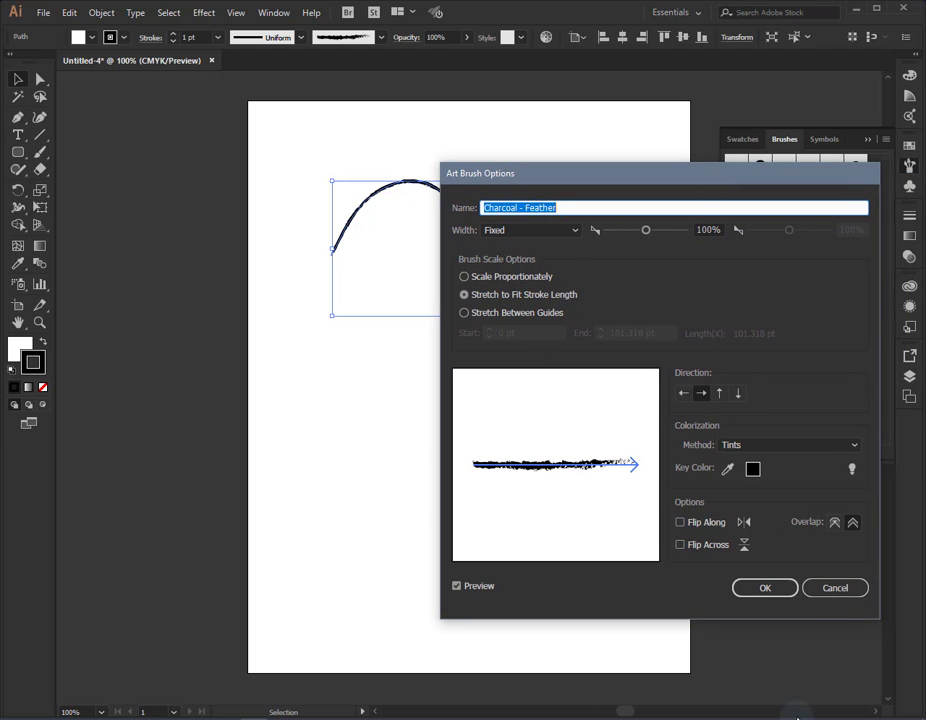
mouse_move(626, 183)
left_mouse_down()
mouse_move(682, 167)
mouse_move(393, 223)
mouse_move(382, 289)
mouse_move(391, 308)
left_mouse_up()
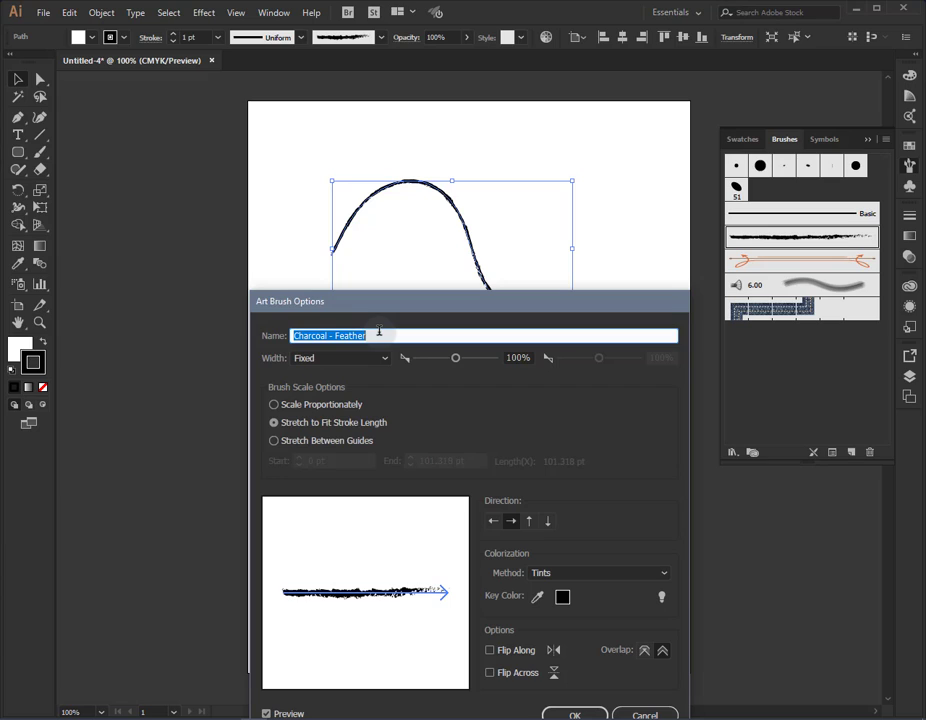
type("Art brush")
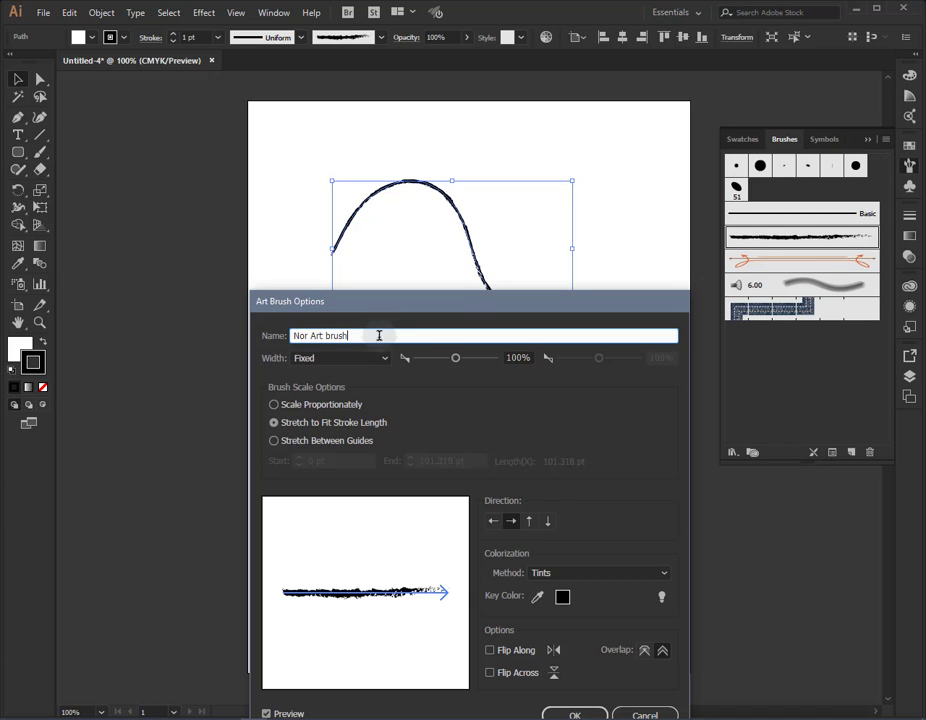
left_click_drag(478, 300, 686, 195)
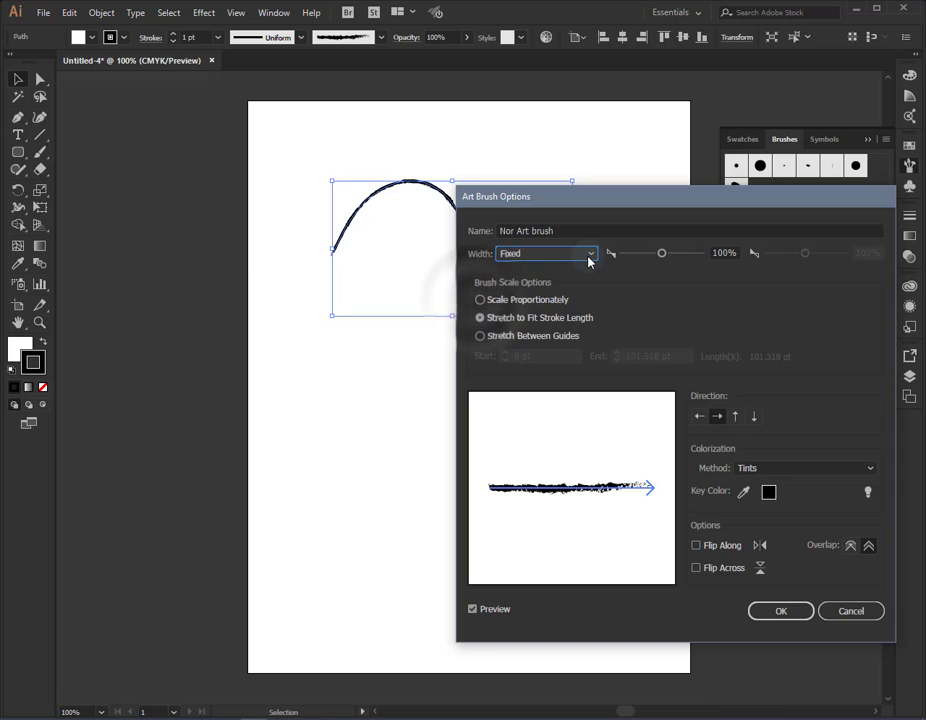
- Keep the art brush's width Fixed and set it to 193%
left_click(590, 256)
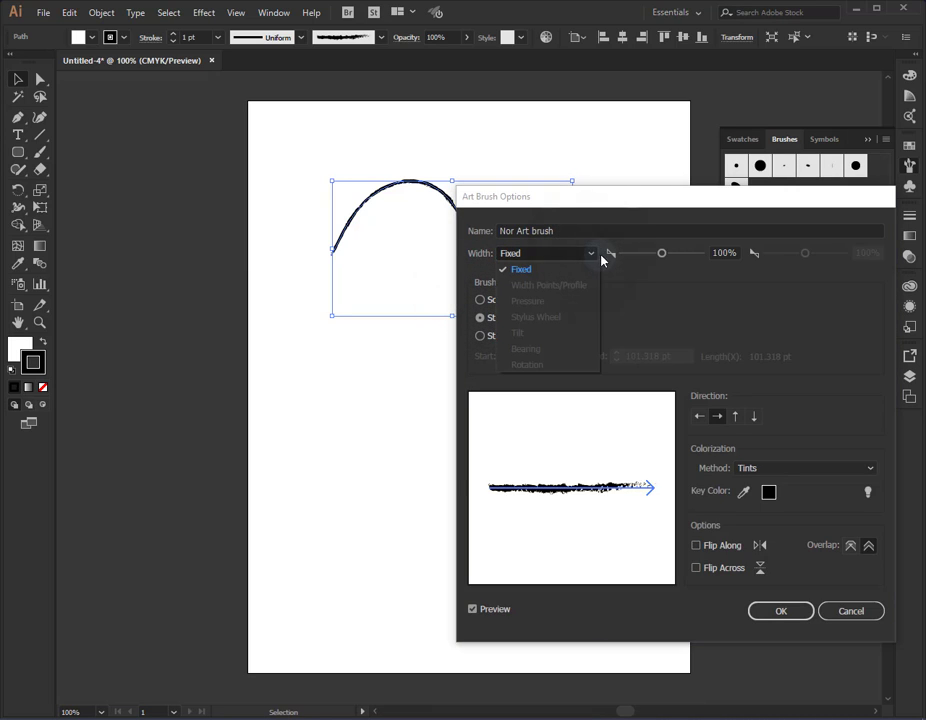
left_click(595, 254)
left_click_drag(661, 253, 677, 254)
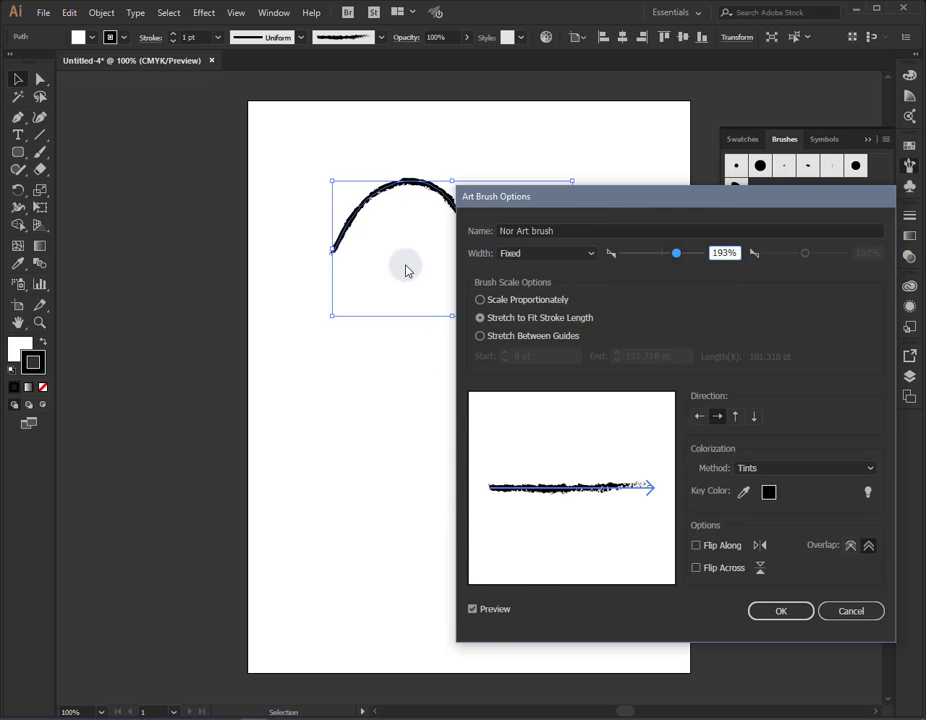
left_click_drag(545, 207, 566, 188)
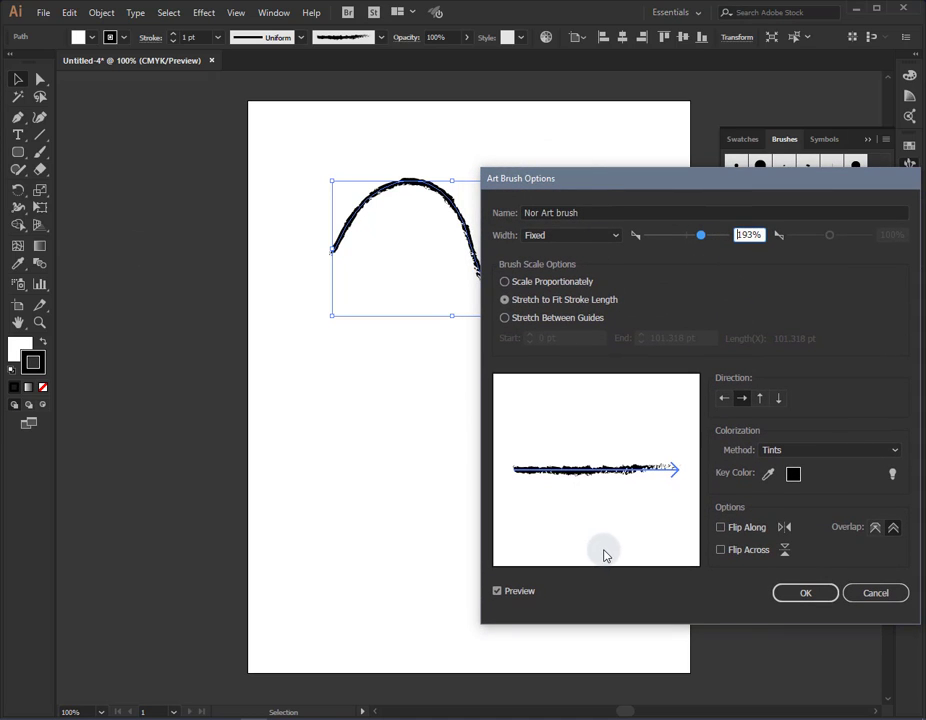
- Try the leftward, rightward and upward directions for the art brush, then set it to stroke from top to bottom
left_click(724, 401)
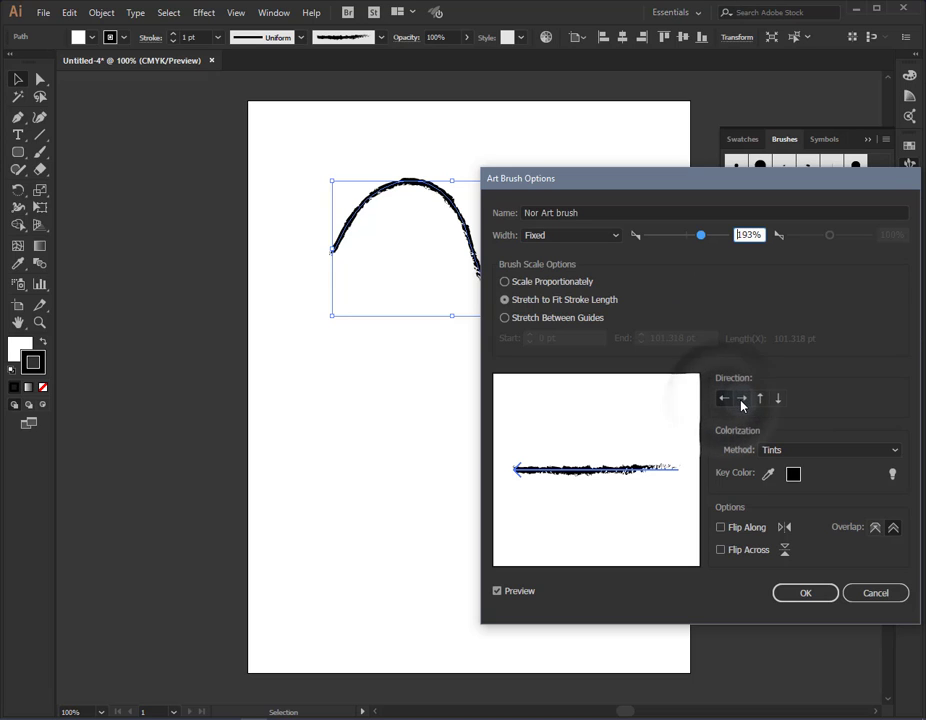
left_click(741, 401)
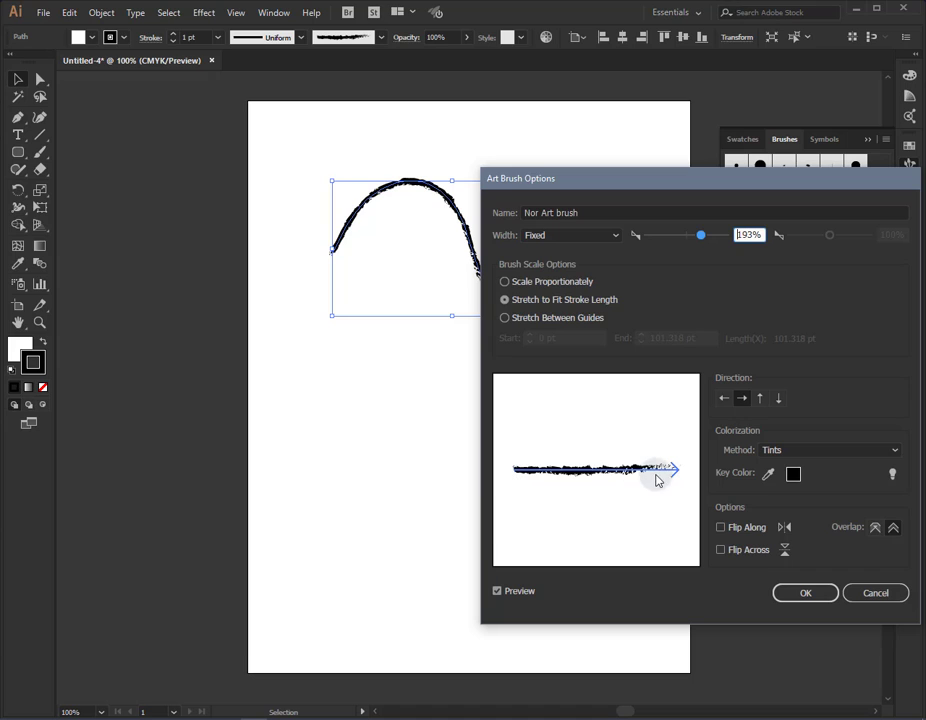
left_click(762, 401)
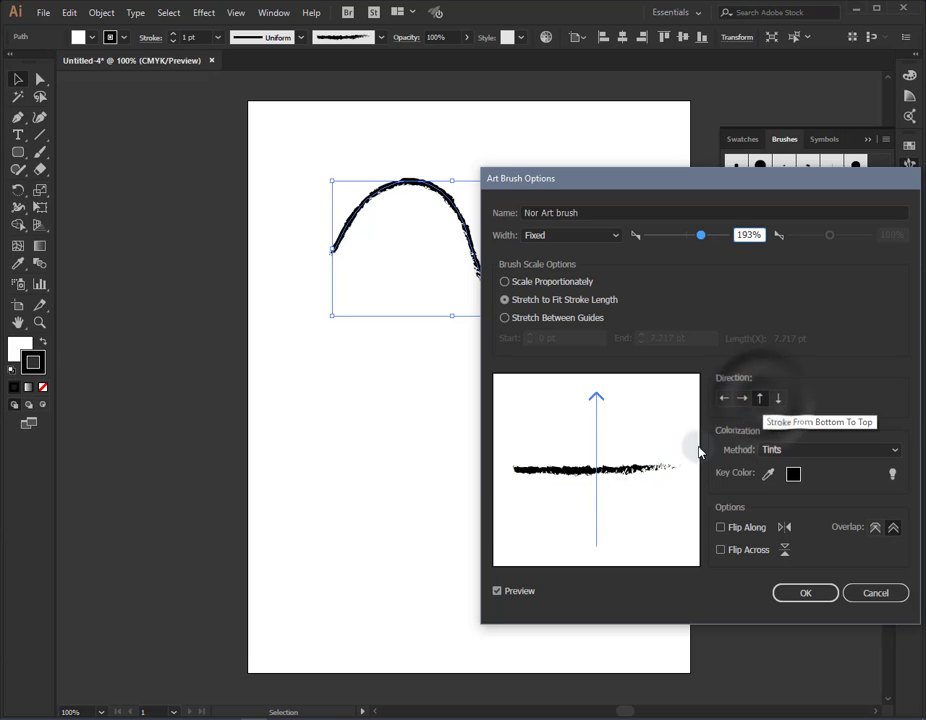
left_click(780, 399)
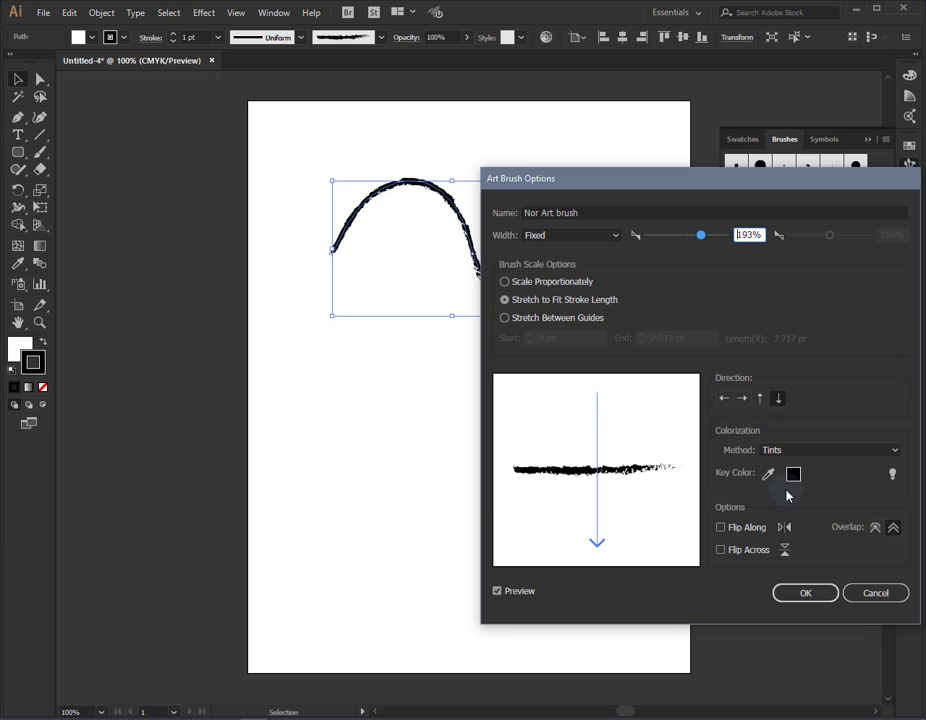
- Enable Flip Along and Flip Across for the art brush and save it as a new copy, leaving existing strokes as they are
left_click(721, 529)
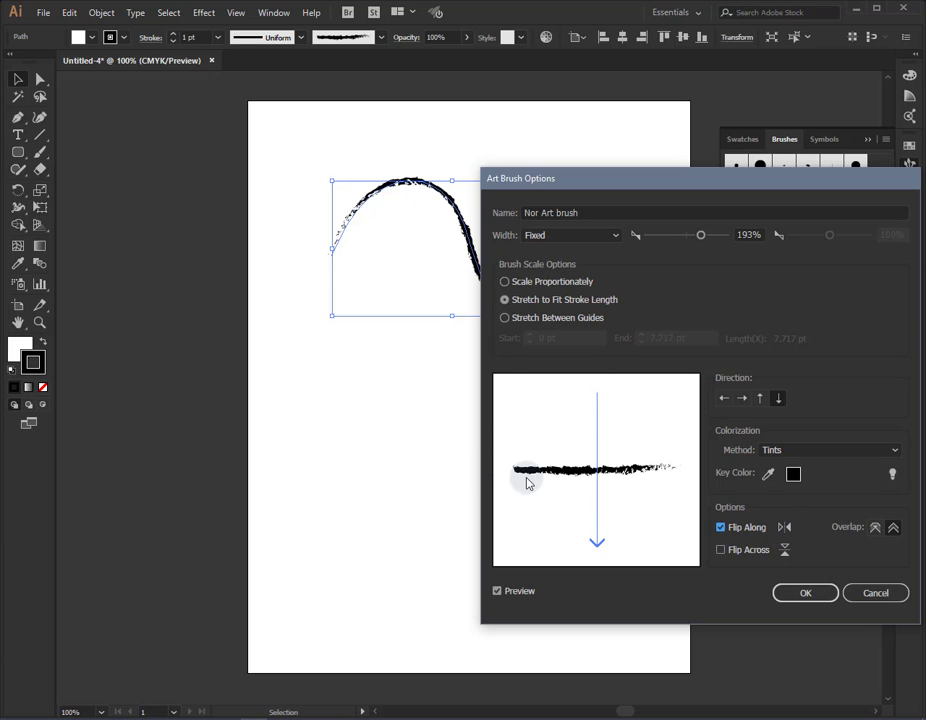
left_click(721, 553)
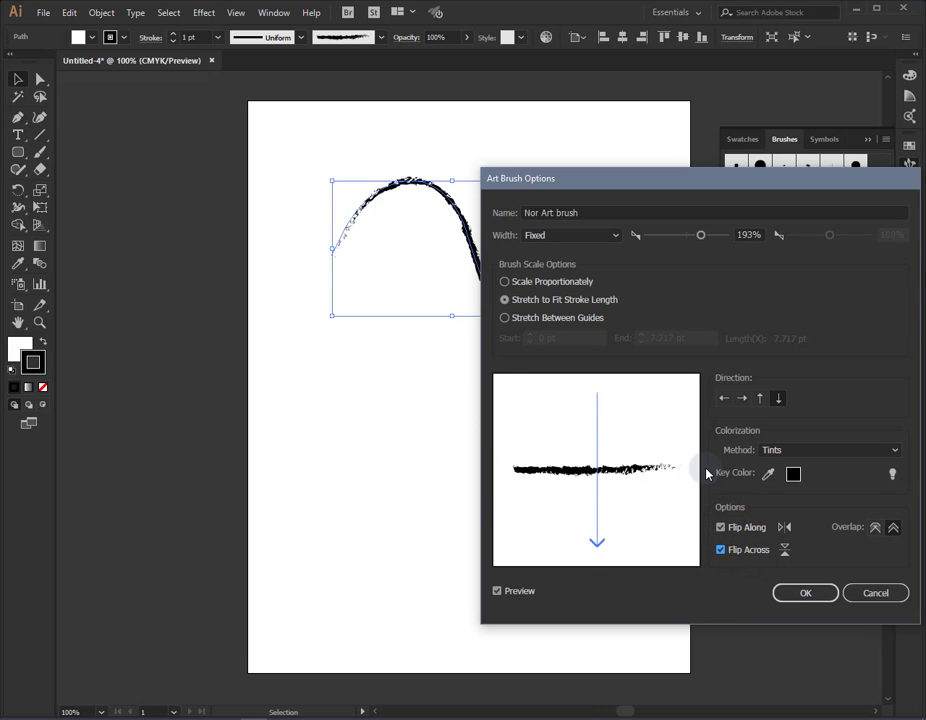
left_click(814, 596)
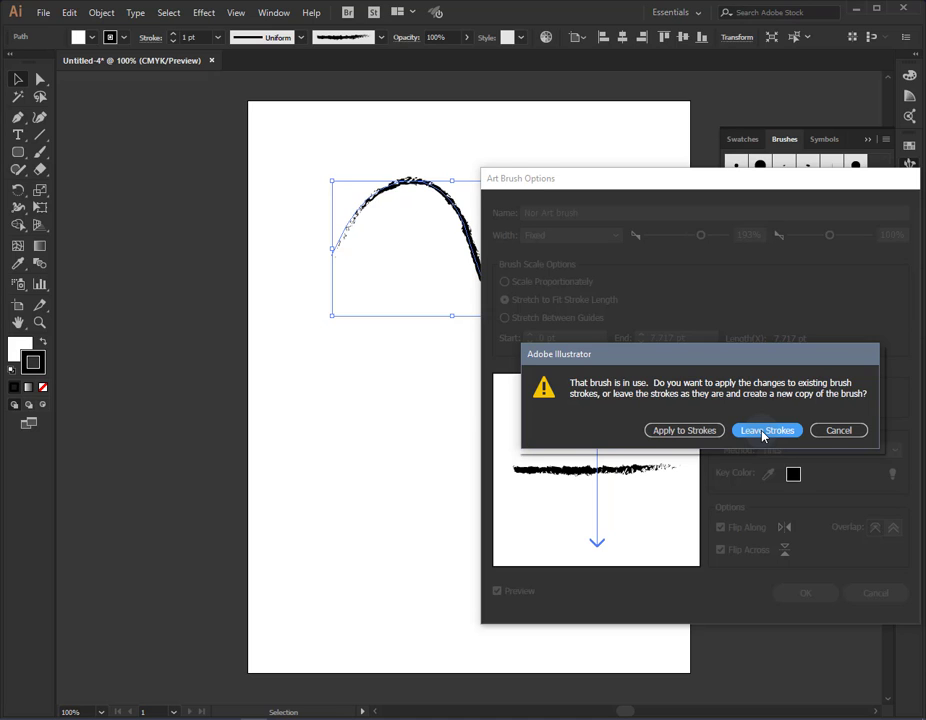
left_click(765, 431)
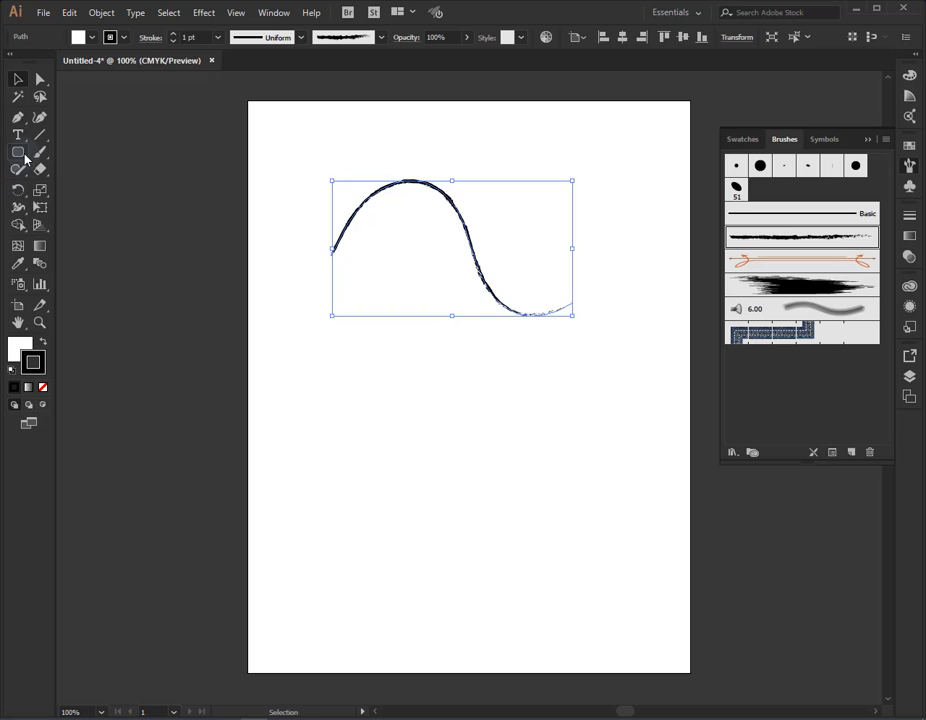
- Draw an upright rectangle below the wavy stroke with the Rectangle tool and apply the Nor Art brush to it
left_click_drag(26, 158, 72, 151)
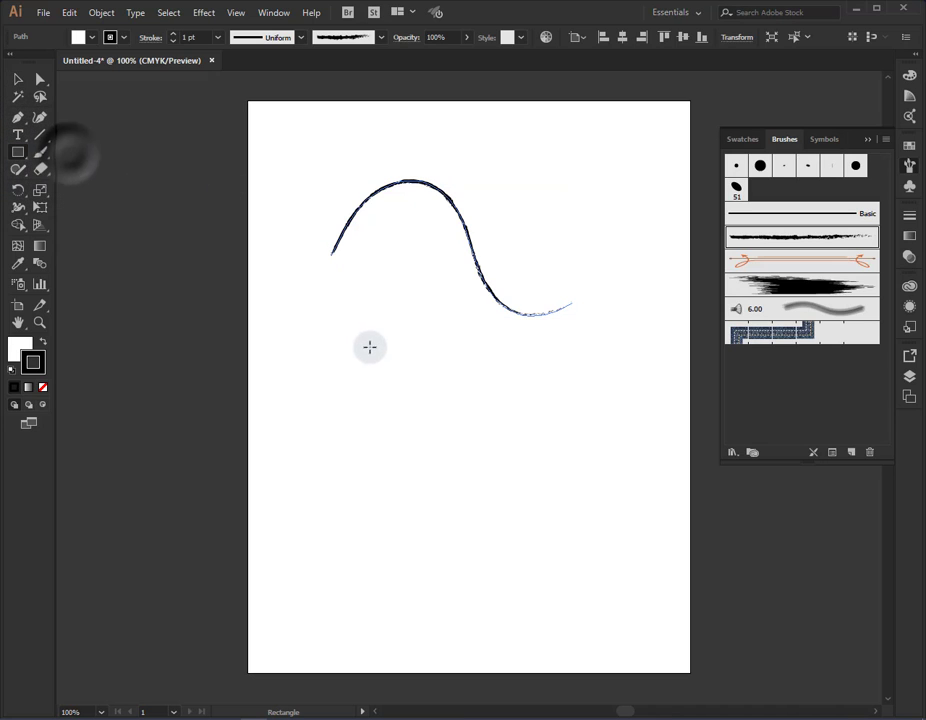
mouse_move(370, 357)
left_mouse_down()
mouse_move(515, 372)
mouse_move(527, 560)
left_mouse_up()
left_click(813, 287)
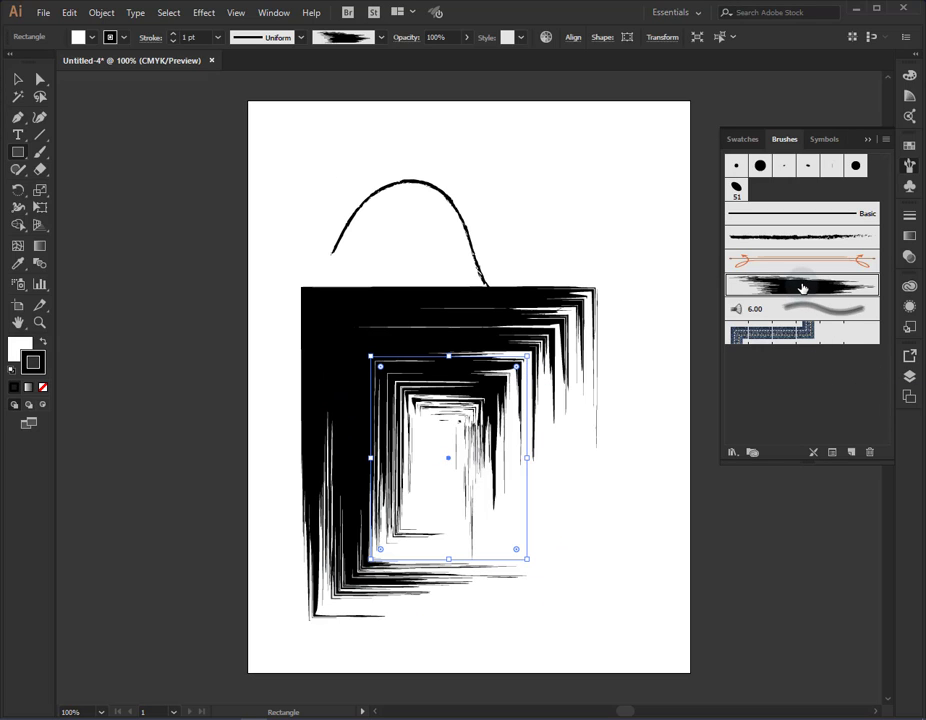
- In the rectangle's stroke options, compare both overlap modes and keep the one that adjusts corners and folds to prevent overlaps
left_click(833, 453)
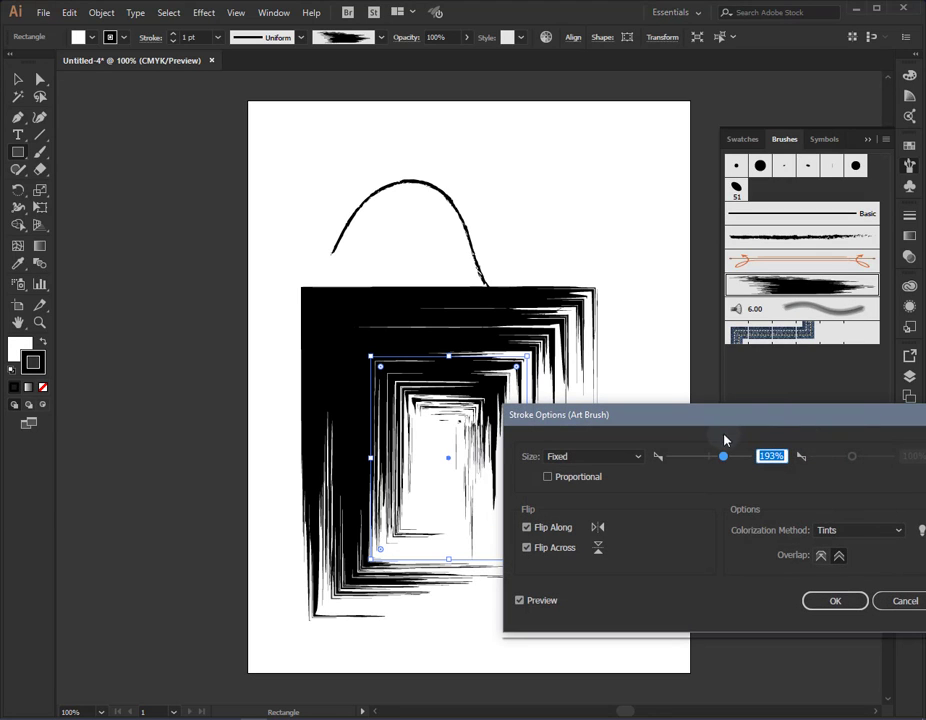
mouse_move(768, 406)
left_mouse_down()
mouse_move(748, 335)
mouse_move(505, 77)
left_mouse_up()
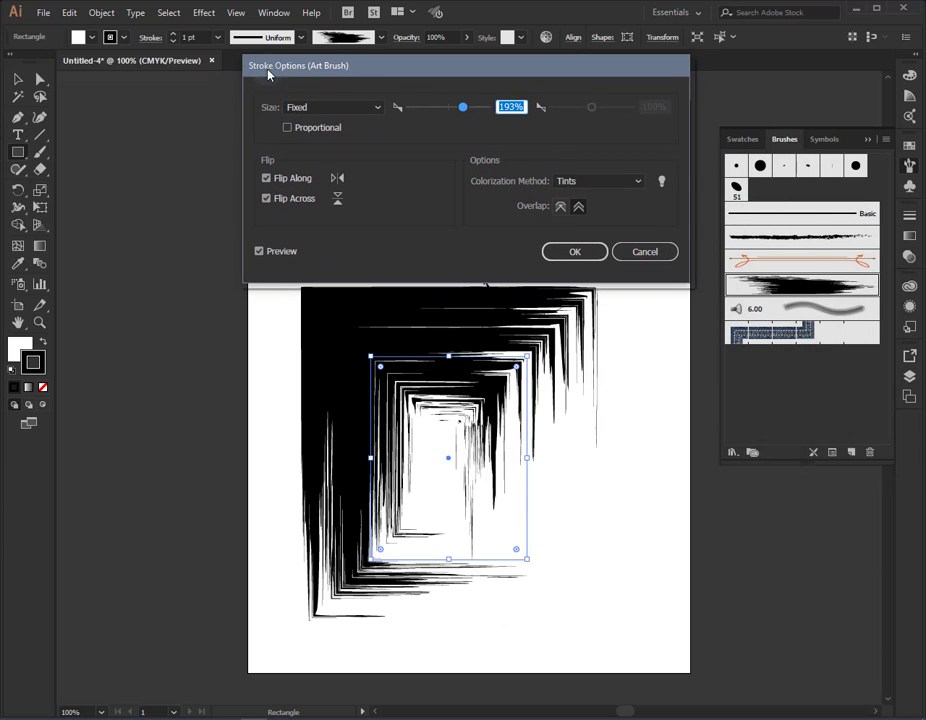
left_click(561, 207)
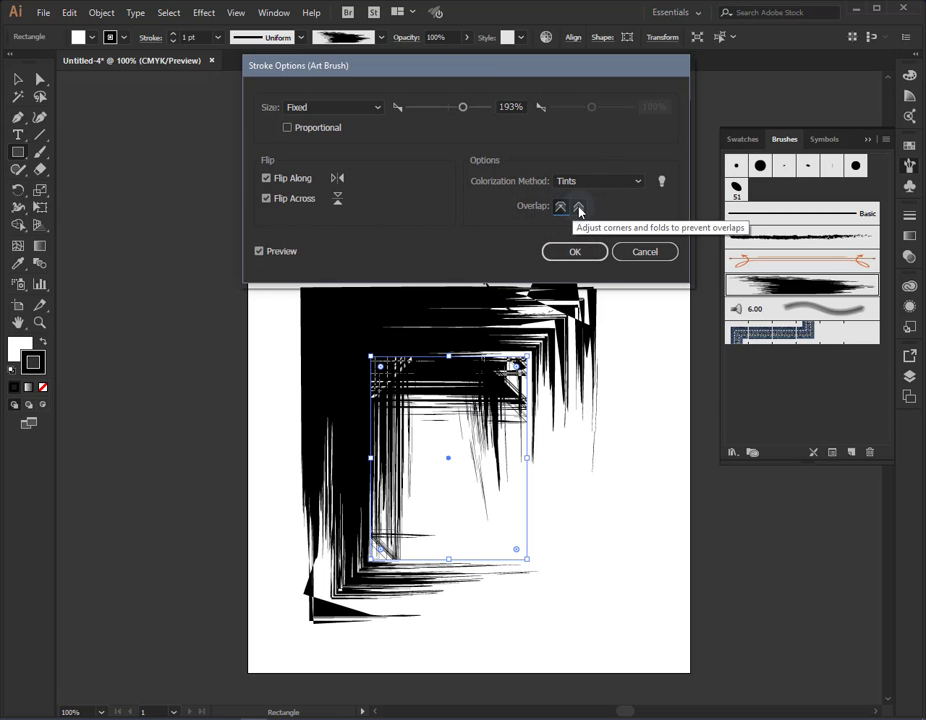
left_click(578, 208)
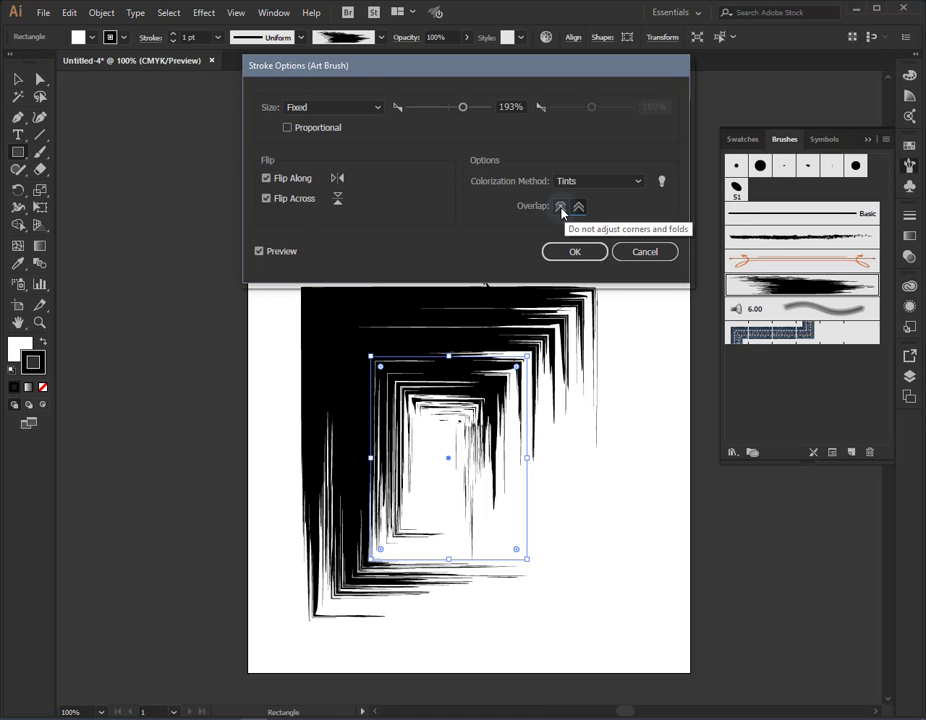
left_click(561, 208)
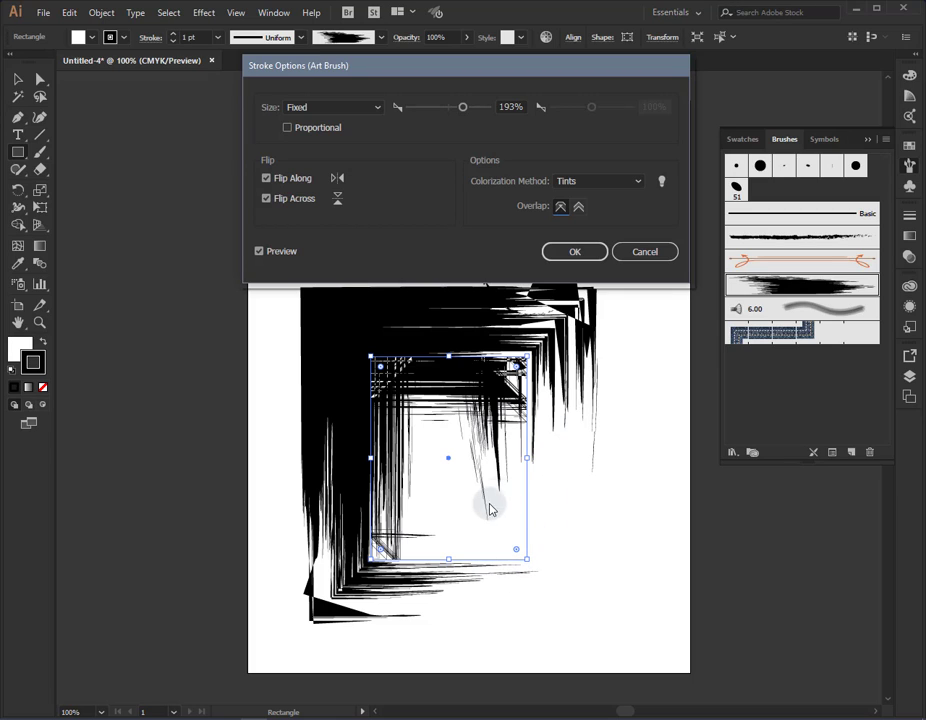
left_click(580, 208)
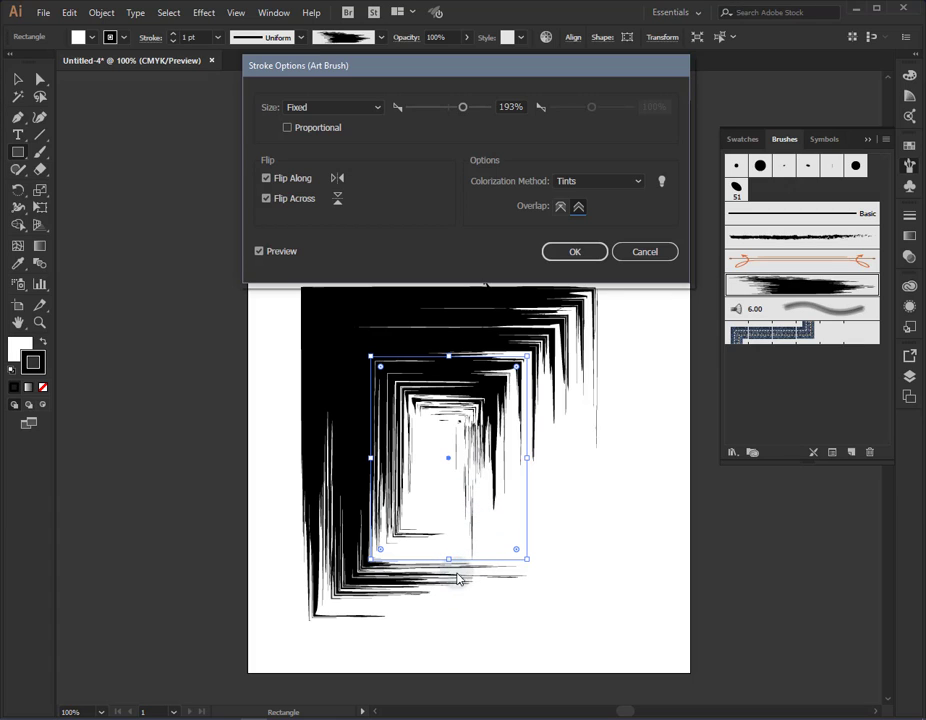
left_click(575, 251)
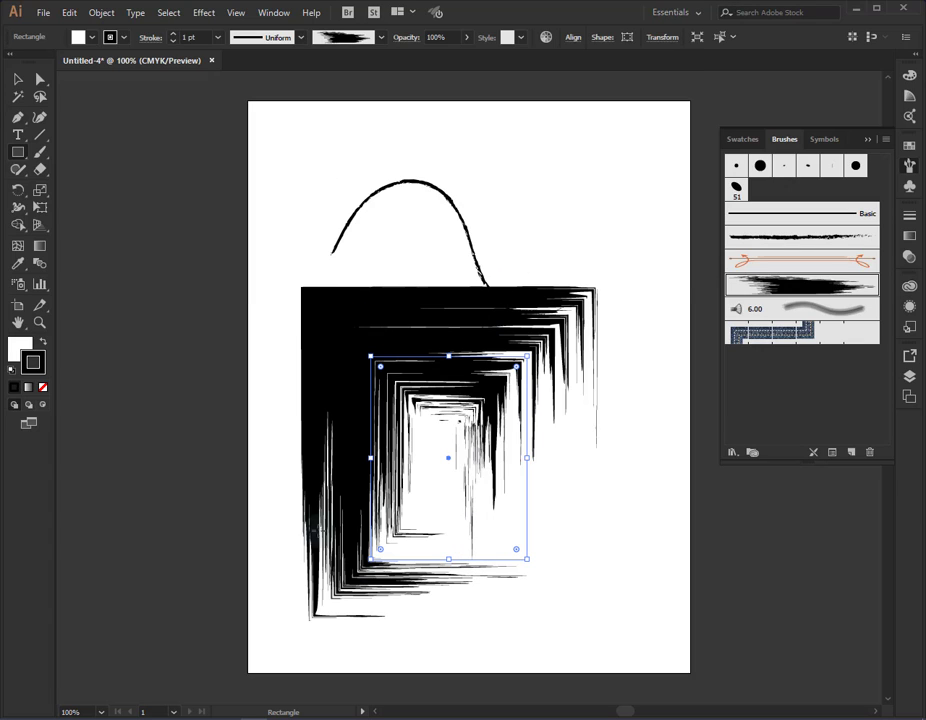
- Delete the brushed rectangle
left_click(17, 80)
key("Delete")
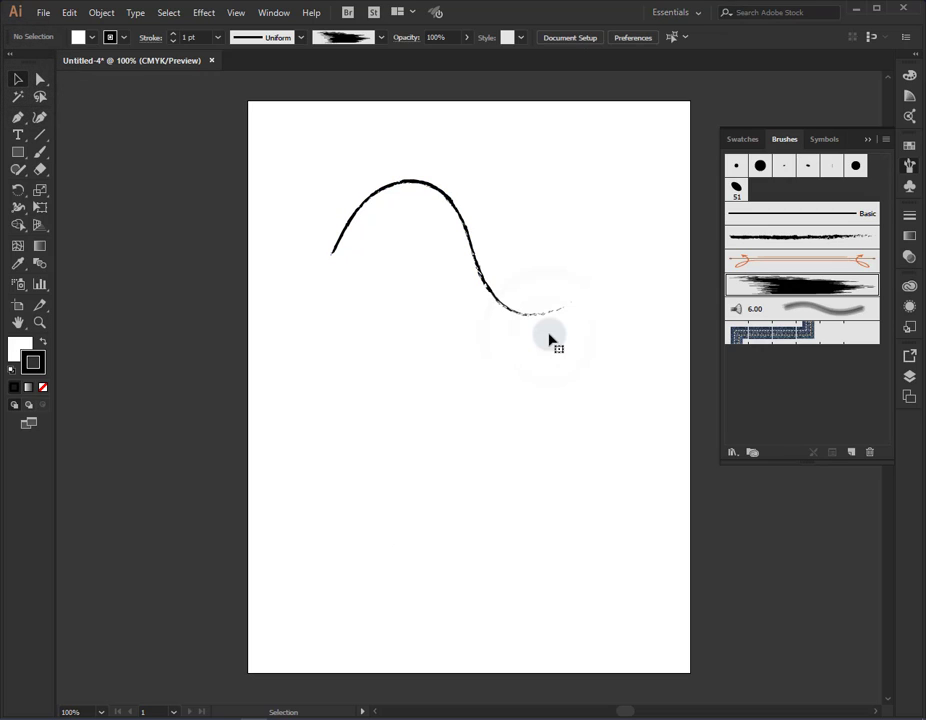
- Select the wavy stroke and apply the Charcoal - Feather brush to it
left_click(474, 276)
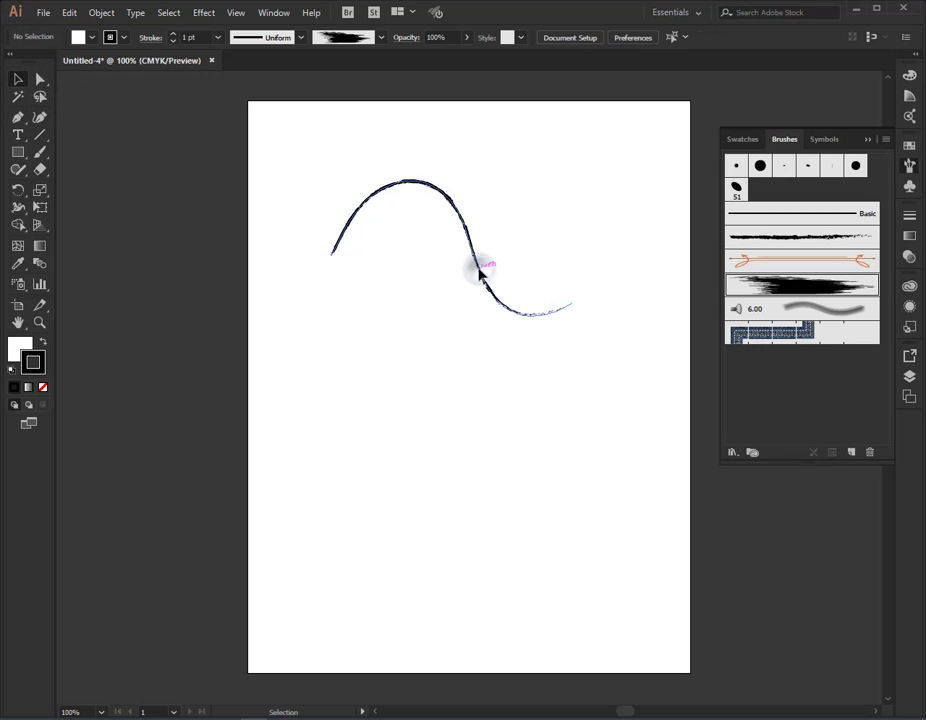
left_click(479, 272)
left_click(800, 237)
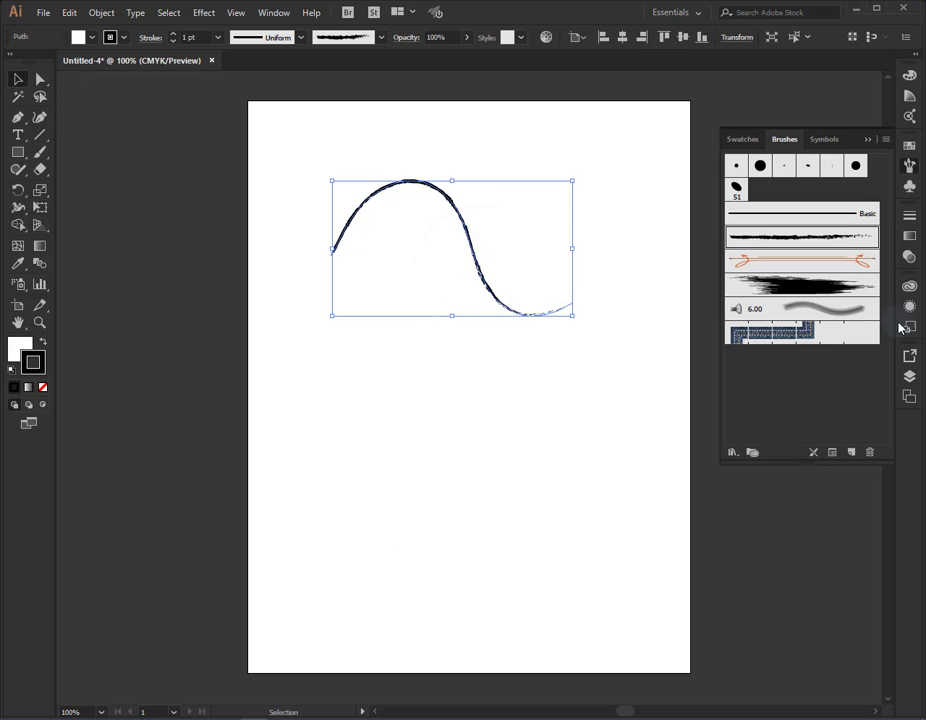
- In the Charcoal - Feather brush options, try proportional scaling at 335% width, and stretching to fit the stroke length at 383% width
double_click(805, 240)
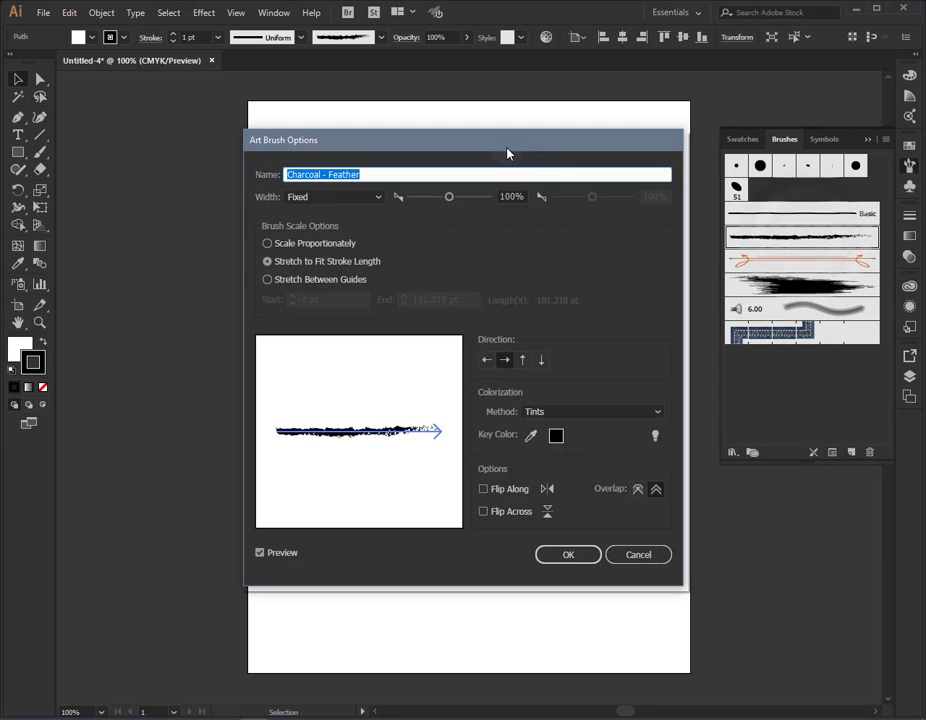
mouse_move(506, 151)
left_mouse_down()
mouse_move(878, 257)
mouse_move(835, 203)
mouse_move(752, 213)
mouse_move(775, 207)
mouse_move(760, 209)
left_mouse_up()
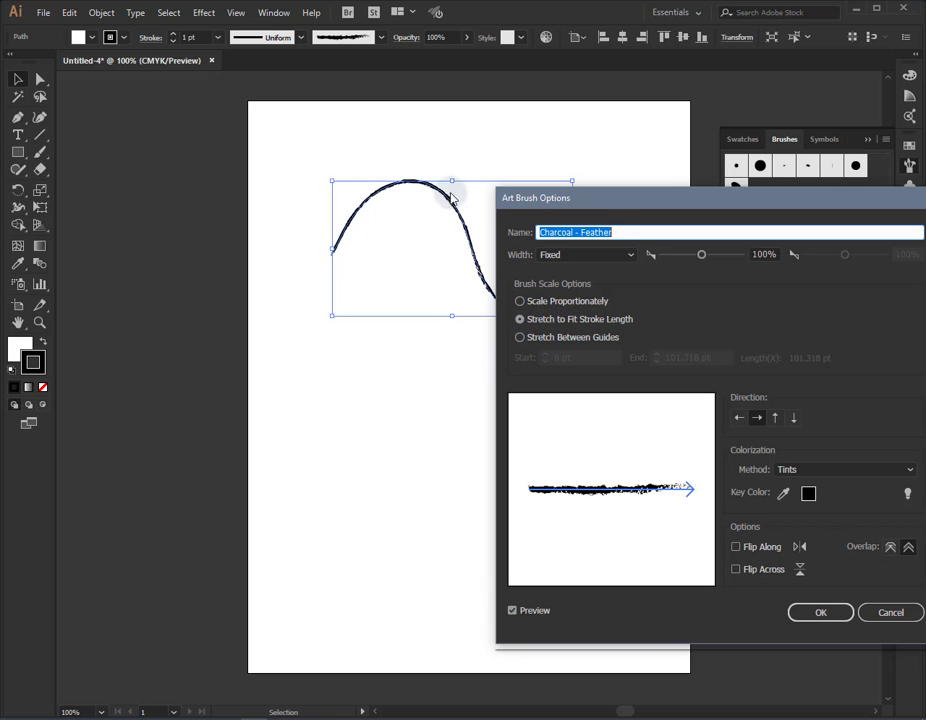
mouse_move(612, 207)
left_mouse_down()
mouse_move(663, 188)
mouse_move(697, 193)
left_mouse_up()
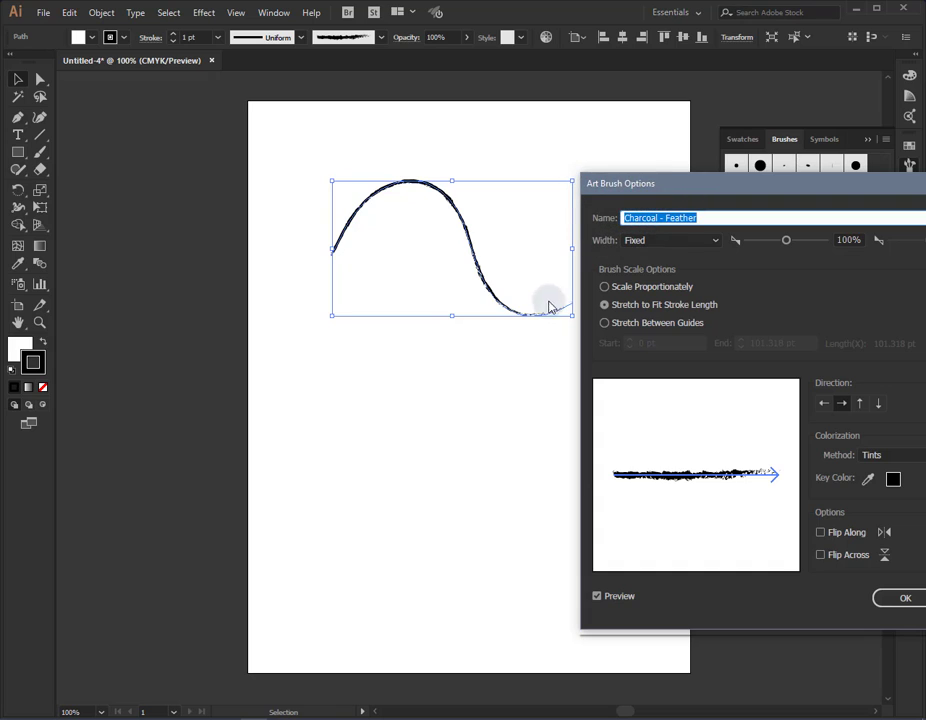
left_click(604, 286)
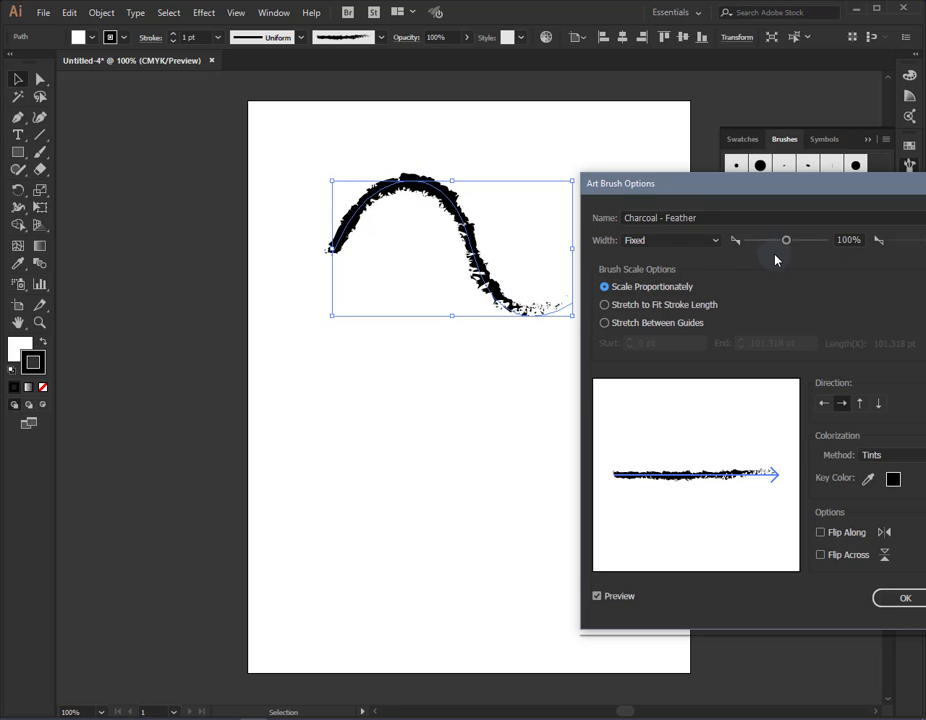
left_click_drag(789, 243, 812, 241)
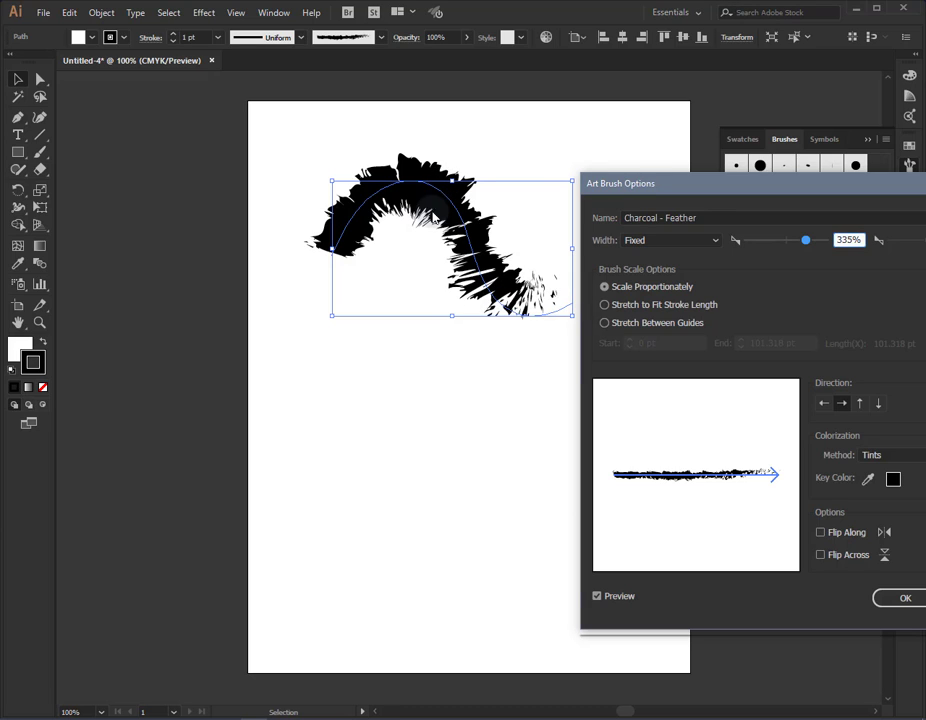
left_click(607, 305)
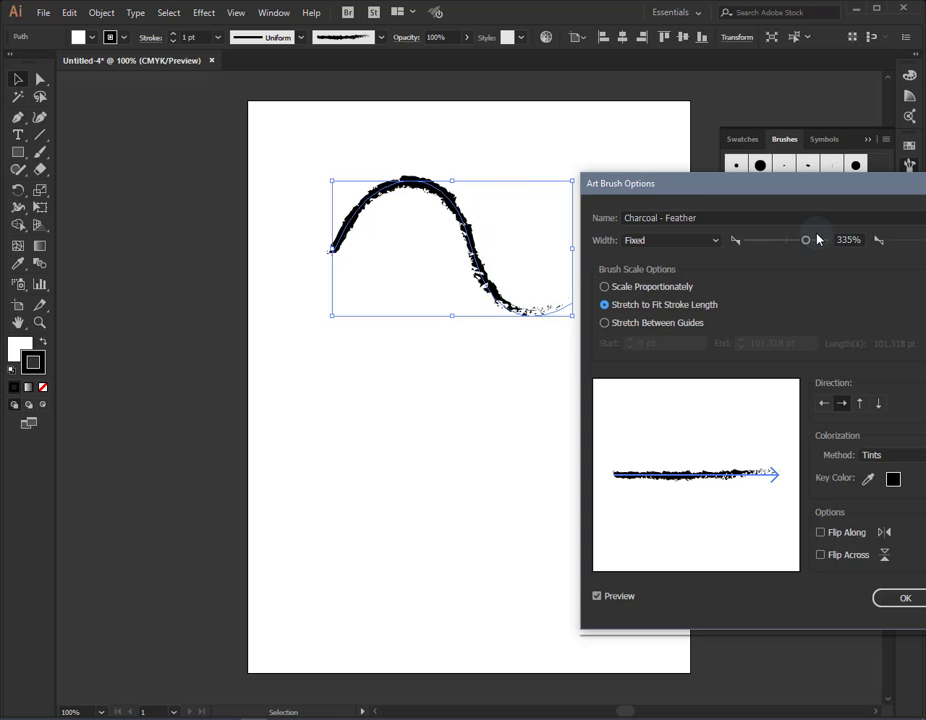
mouse_move(808, 245)
left_mouse_down()
mouse_move(790, 244)
mouse_move(812, 247)
left_mouse_up()
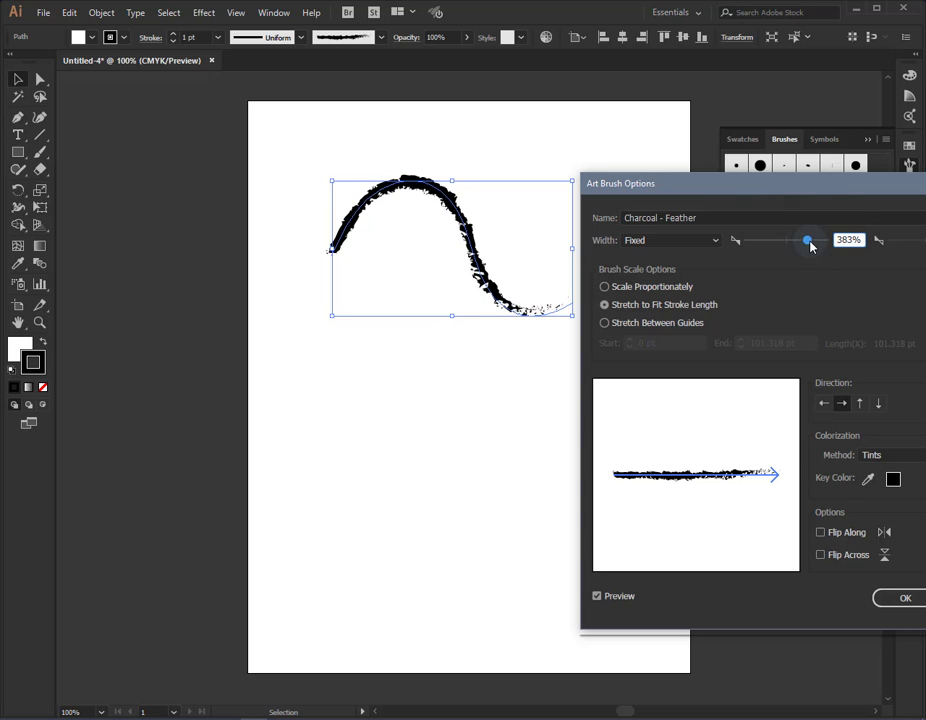
- Try stretching the Charcoal - Feather brush between guides, with the start guide at 45.576 pt and the end guide at 67.137 pt
left_click(604, 323)
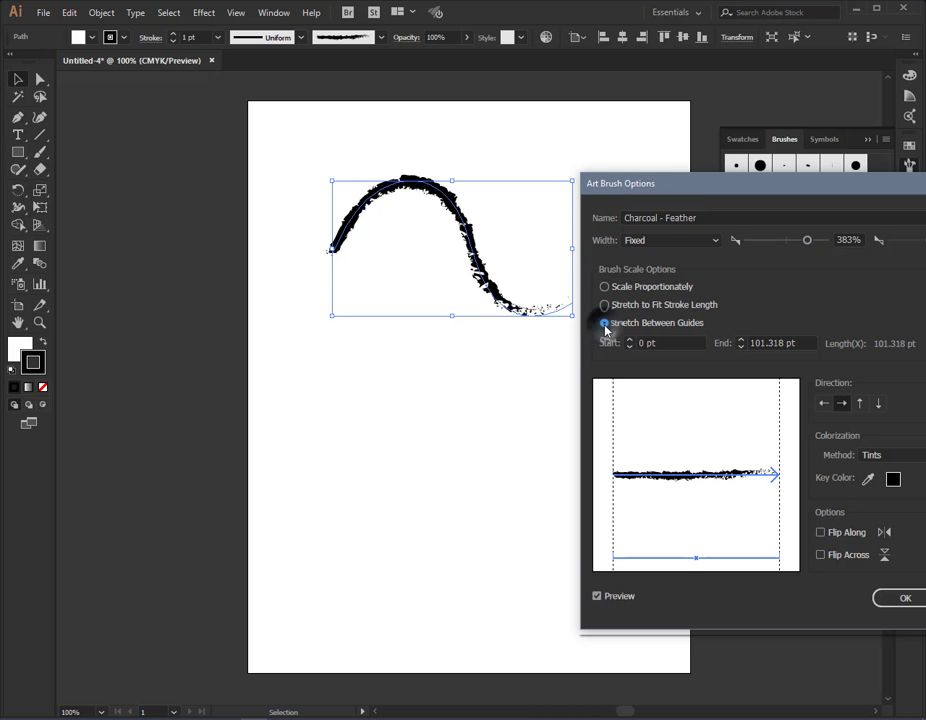
left_click_drag(797, 196, 776, 152)
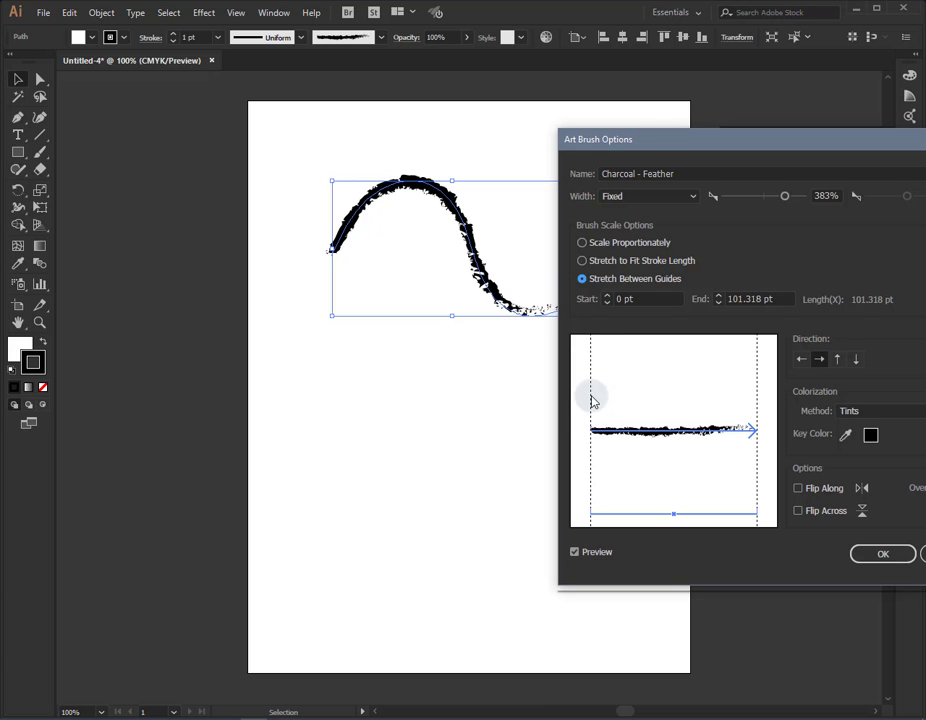
left_click(607, 299)
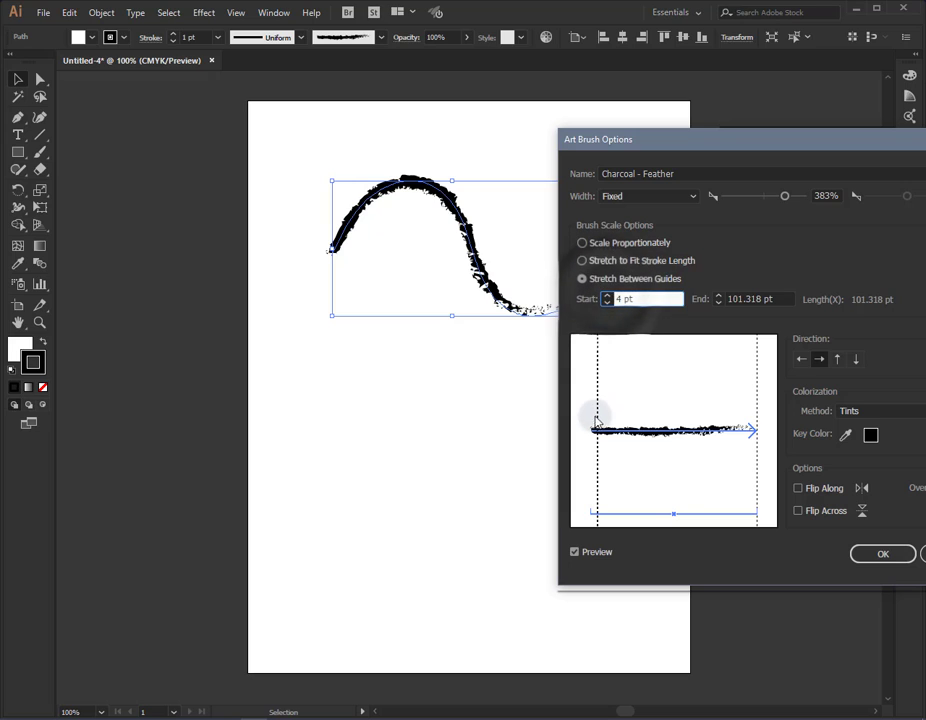
left_click(721, 300)
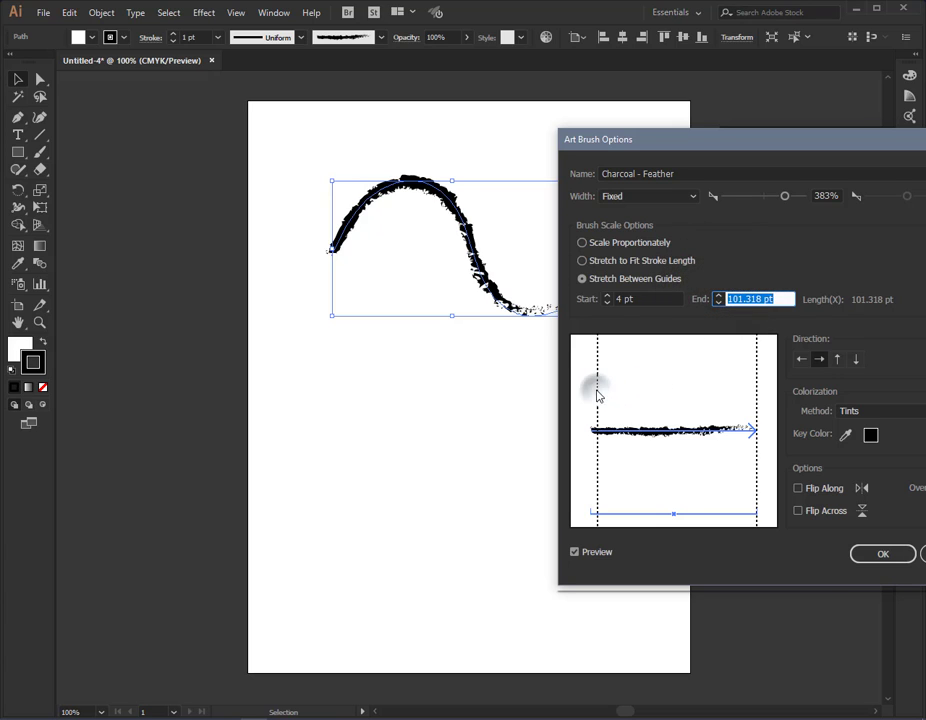
left_click(573, 551)
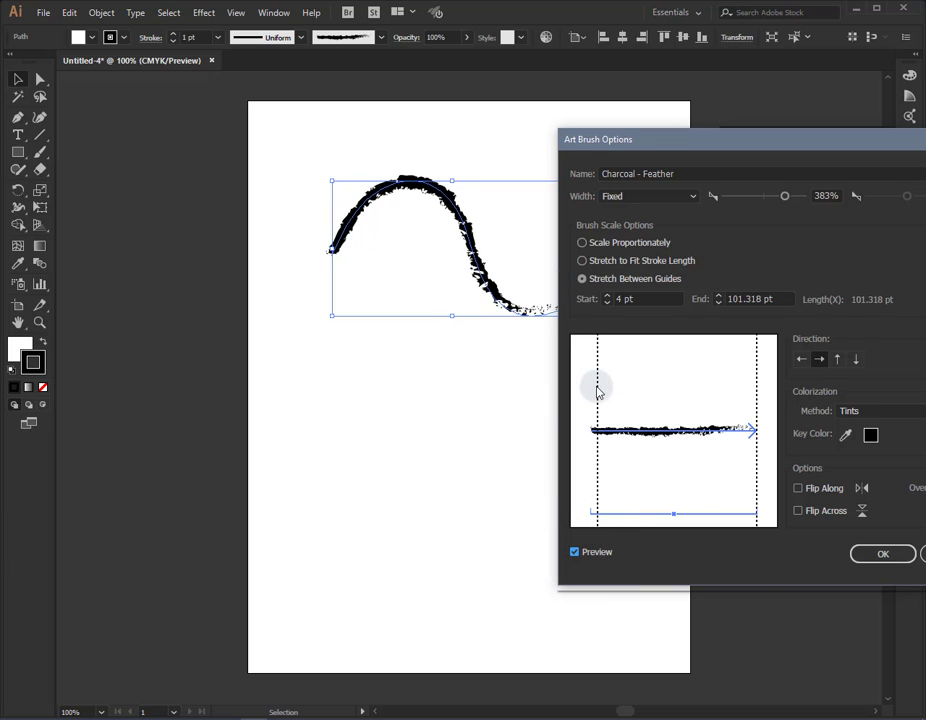
left_click_drag(598, 391, 665, 393)
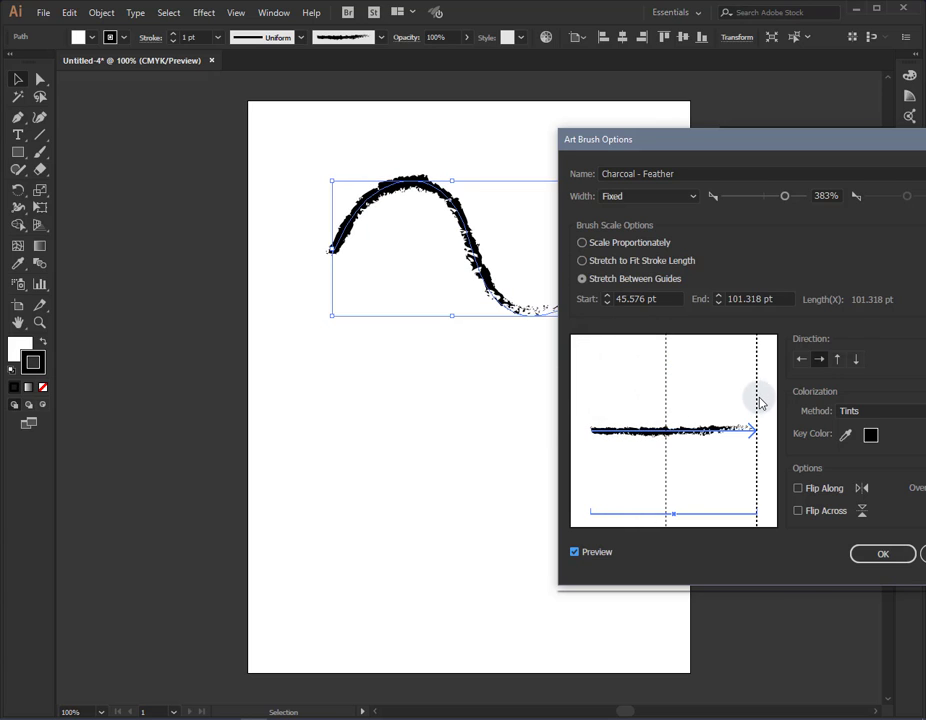
mouse_move(760, 402)
left_mouse_down()
mouse_move(750, 395)
mouse_move(701, 412)
left_mouse_up()
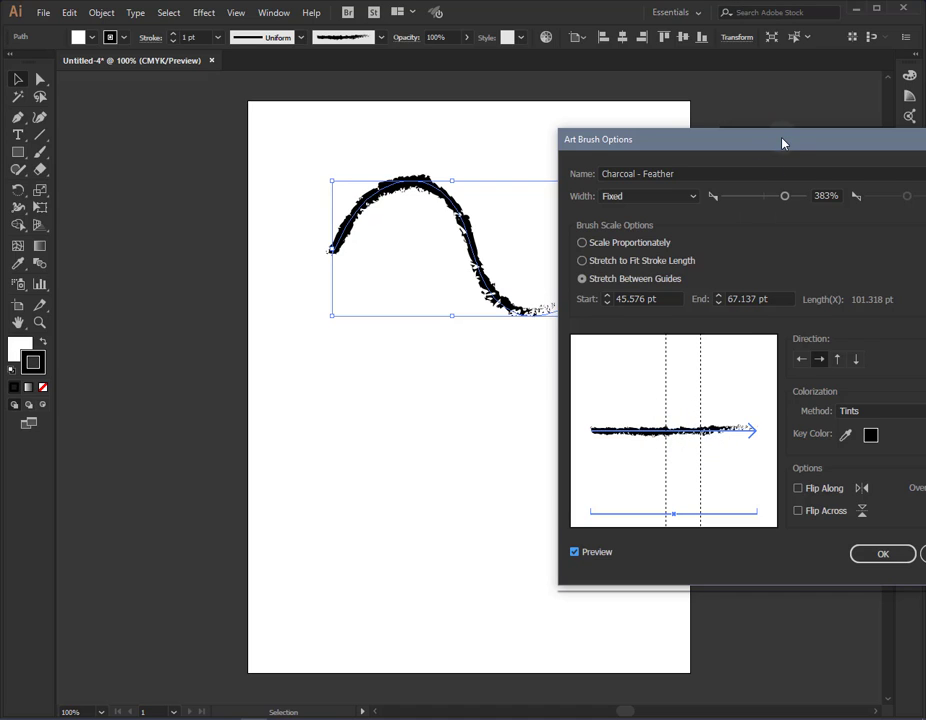
- Look through the brush's colorization methods and discard all changes to the Charcoal - Feather options
mouse_move(784, 146)
left_mouse_down()
mouse_move(705, 148)
mouse_move(777, 132)
mouse_move(686, 120)
mouse_move(724, 112)
left_mouse_up()
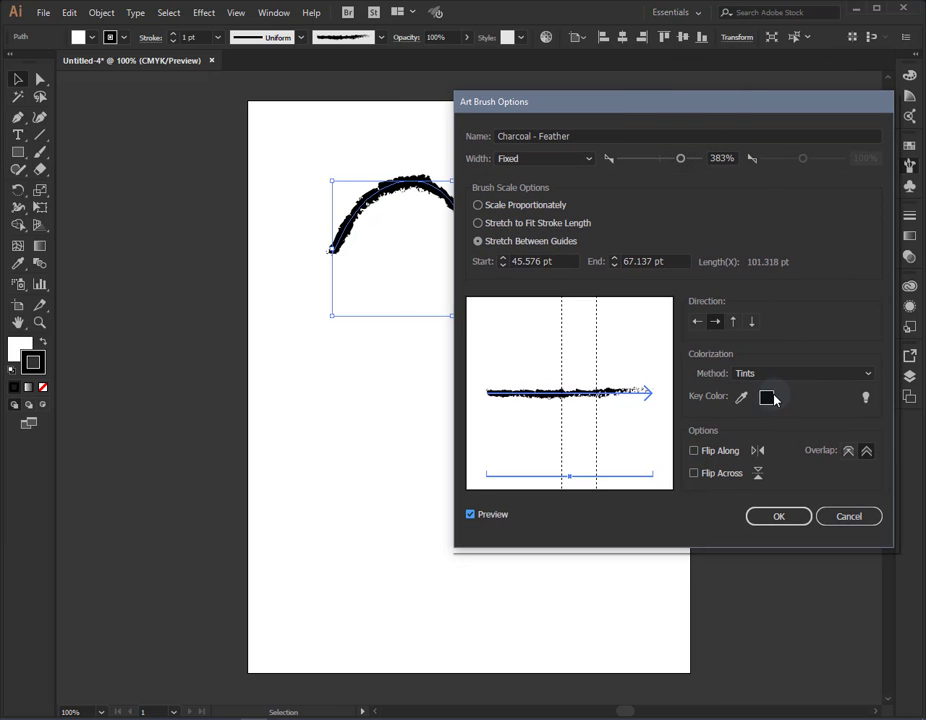
left_click(850, 377)
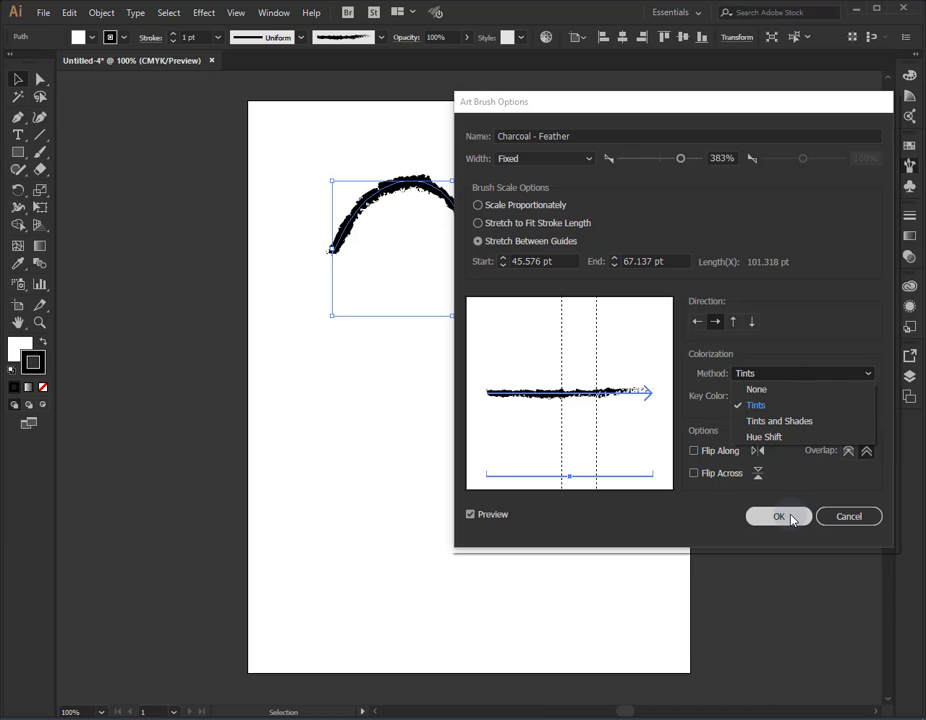
left_click(848, 518)
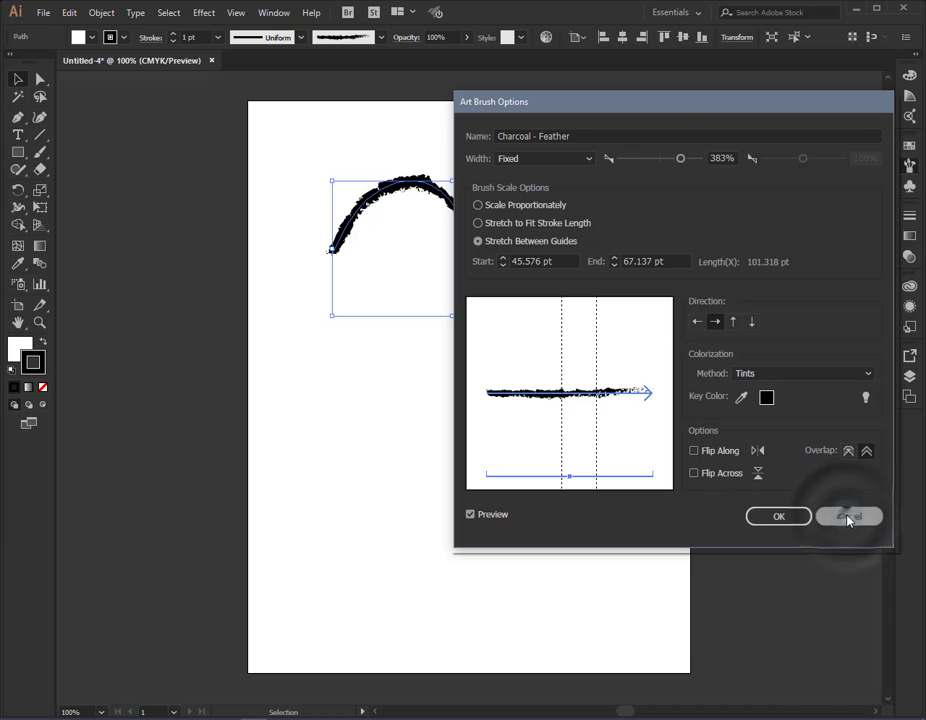
left_click(848, 518)
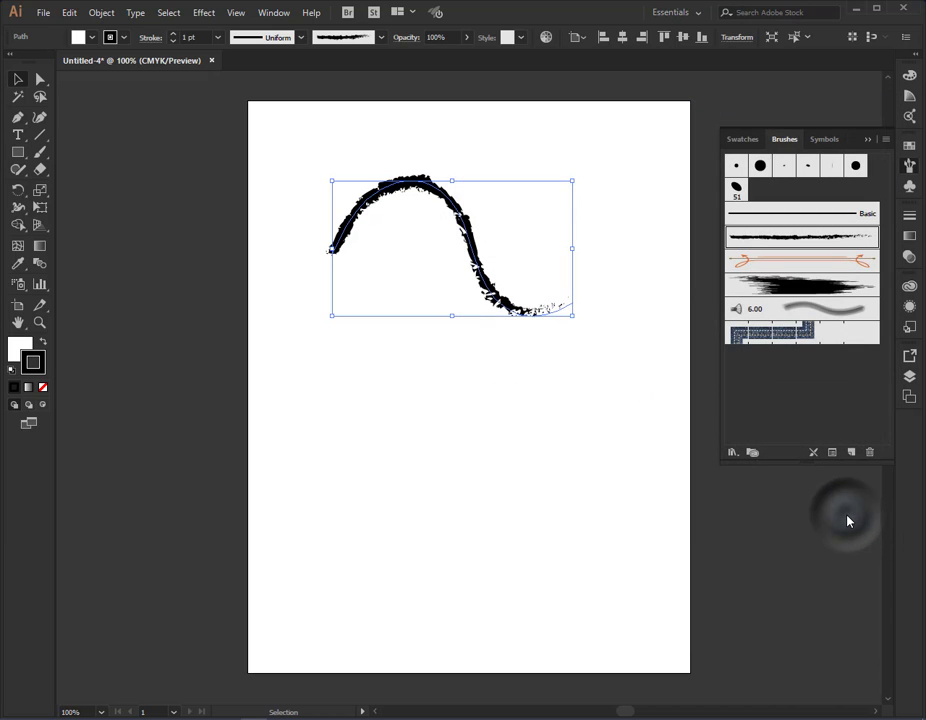
- Try orange, red, blue and green swatches as the wavy stroke's color and settle on light red
left_click(125, 38)
left_click(120, 64)
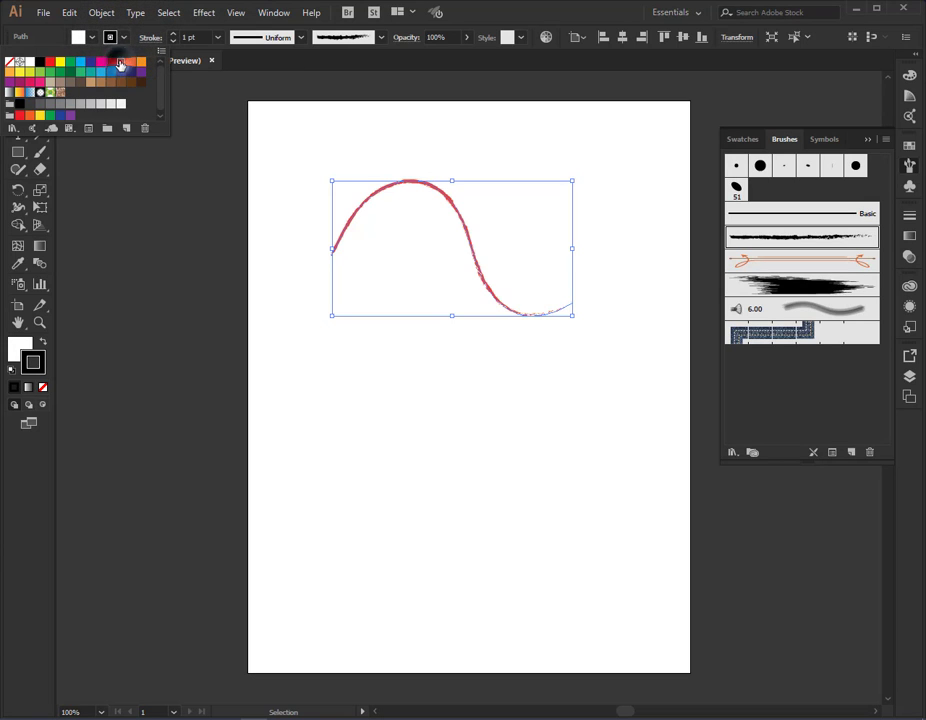
left_click(131, 64)
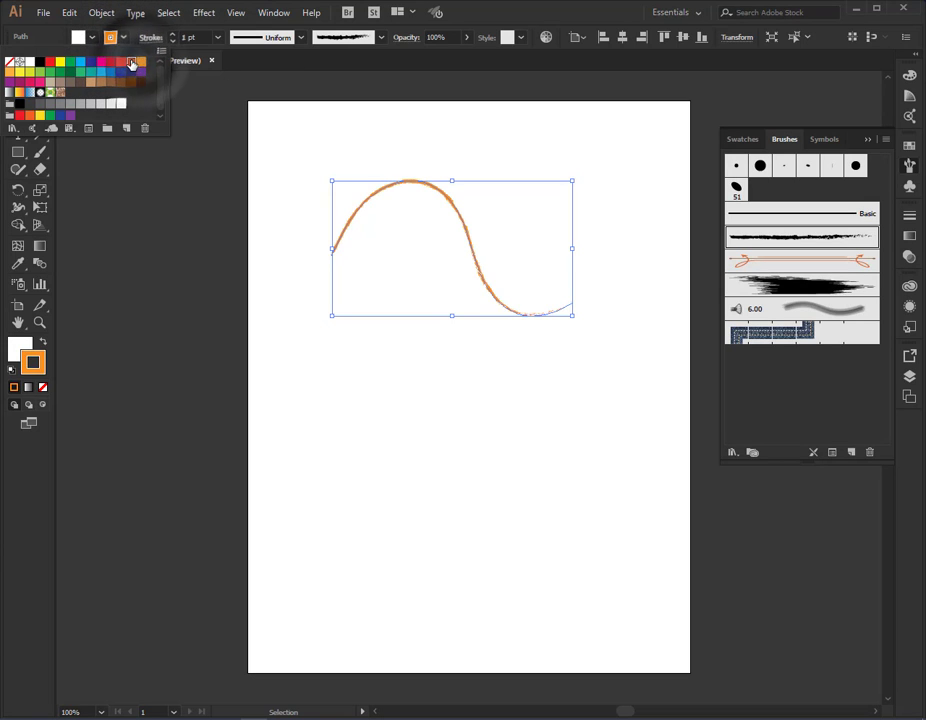
left_click(131, 64)
left_click(121, 64)
left_click(111, 64)
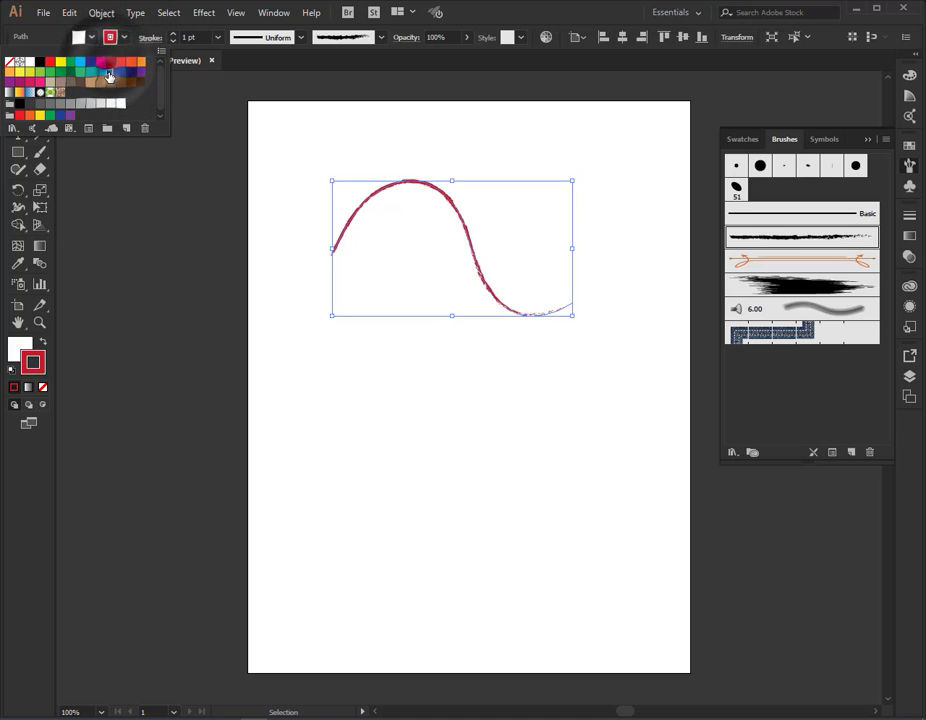
left_click(118, 74)
left_click(97, 73)
left_click(81, 73)
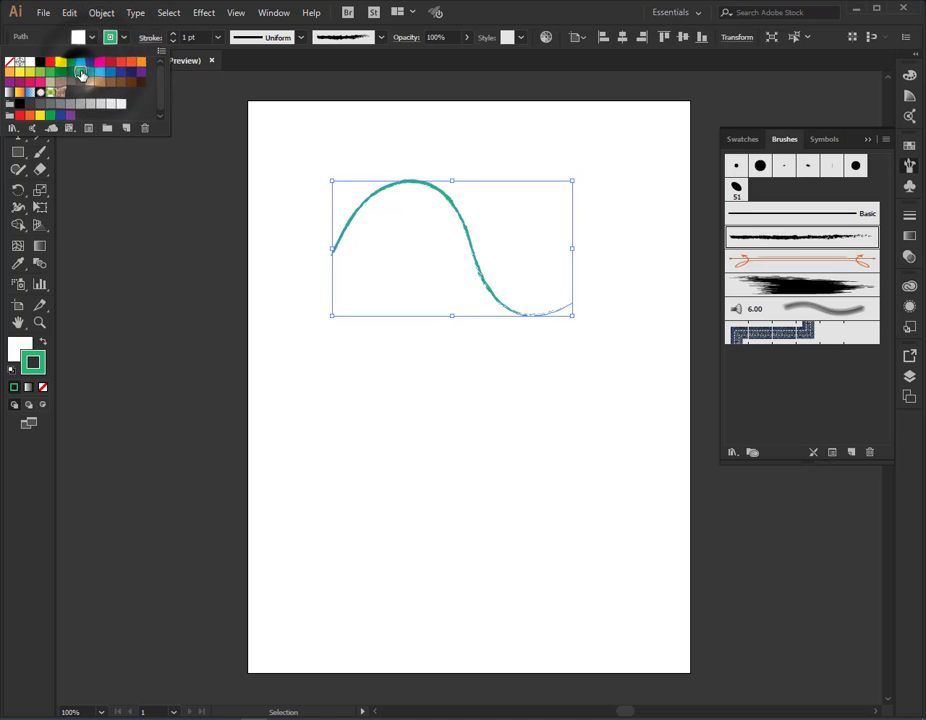
left_click(70, 72)
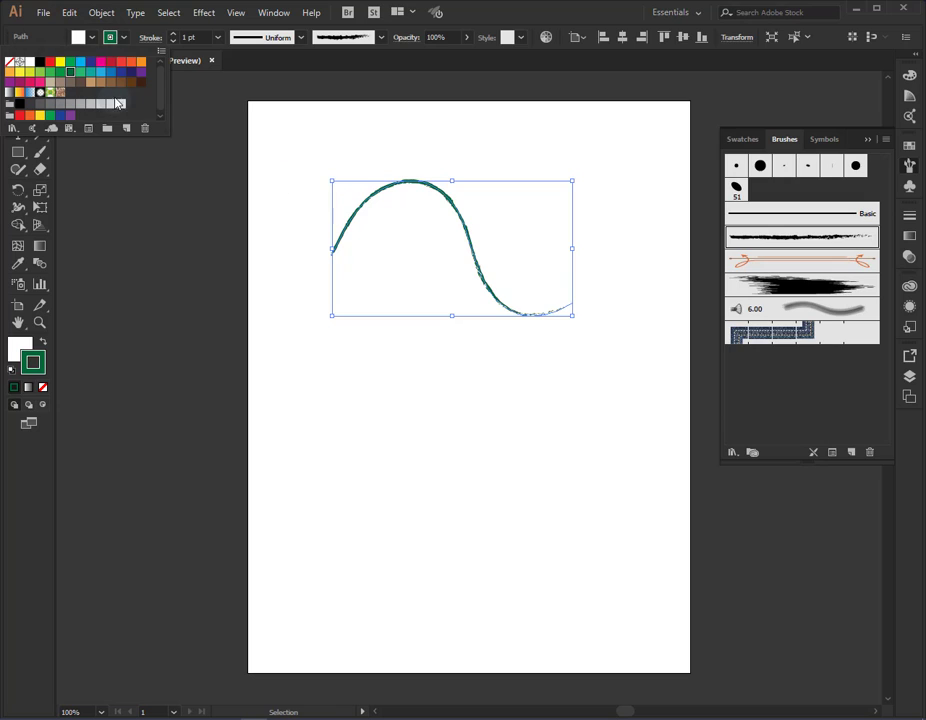
left_click(121, 62)
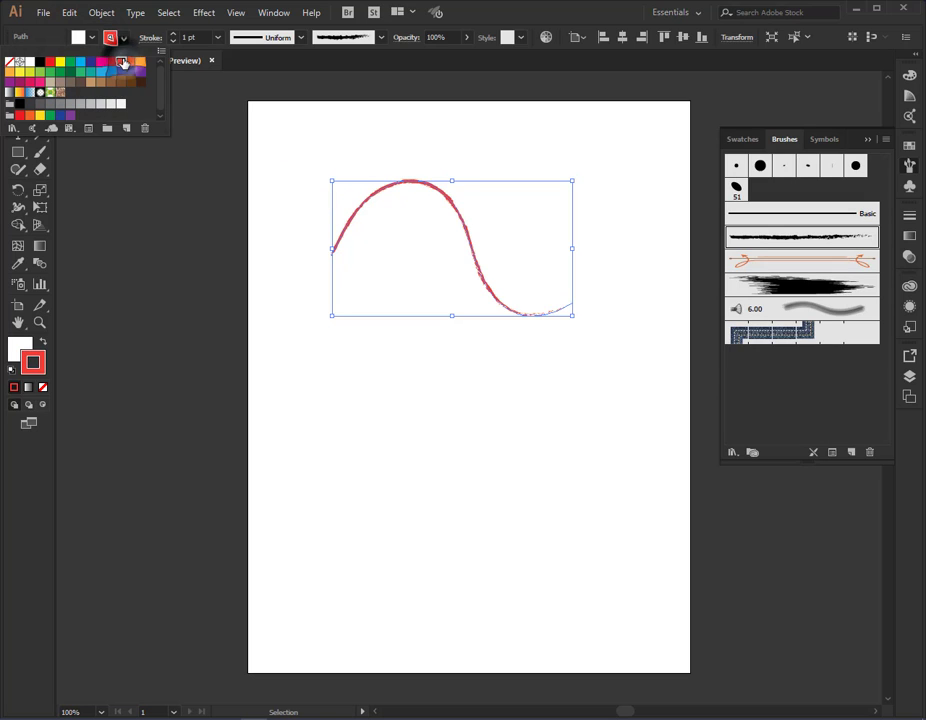
left_click(468, 12)
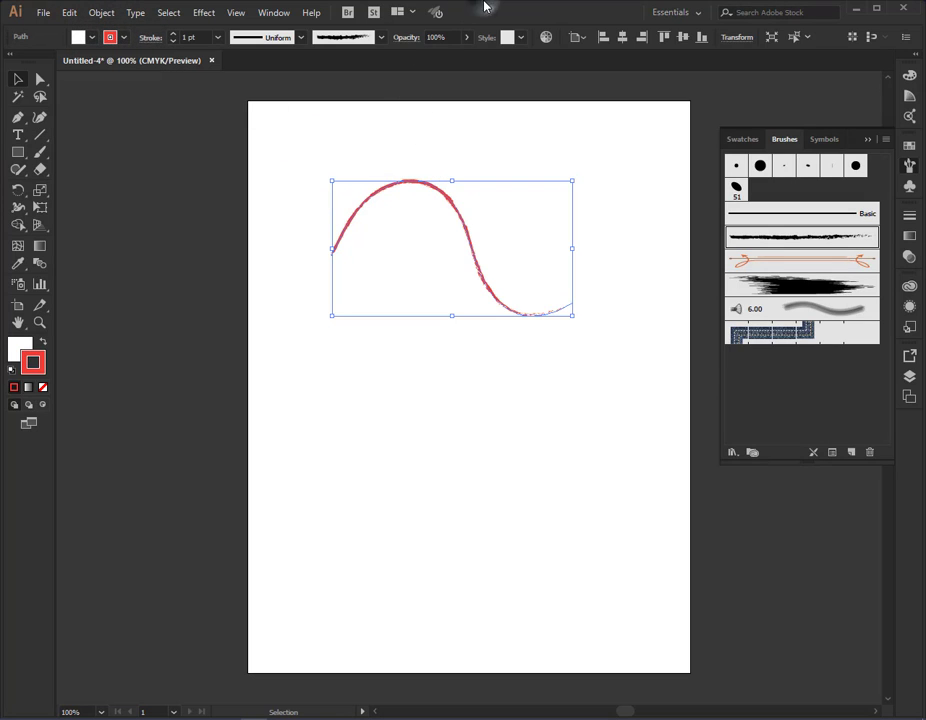
- In the Charcoal - Feather brush options, compare the colorization methods None and Tints on the red stroke, ending on Tints
double_click(810, 238)
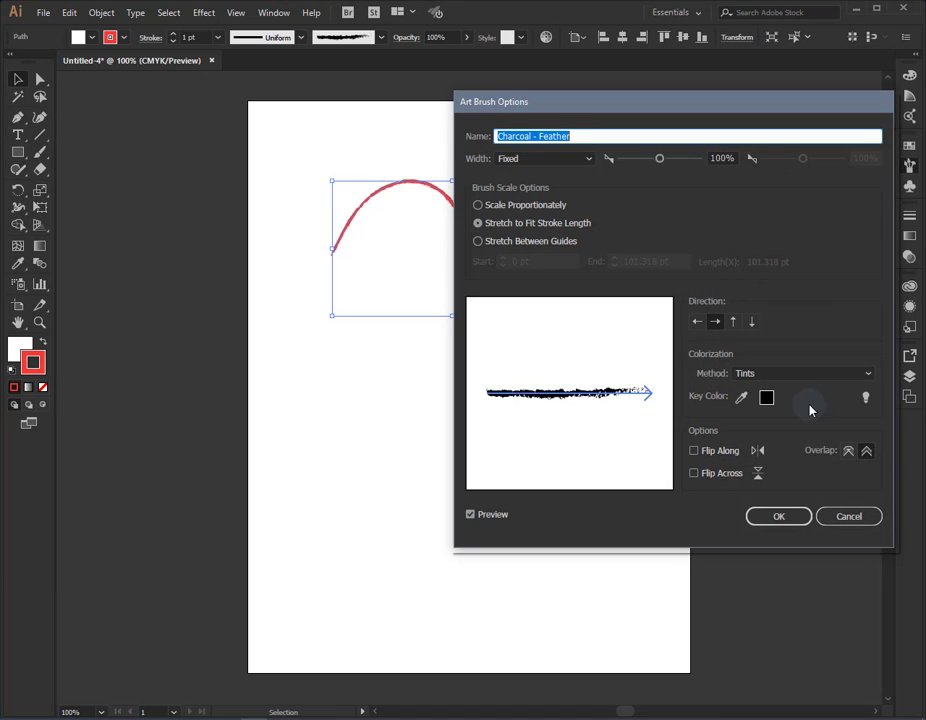
left_click(868, 376)
left_click(757, 389)
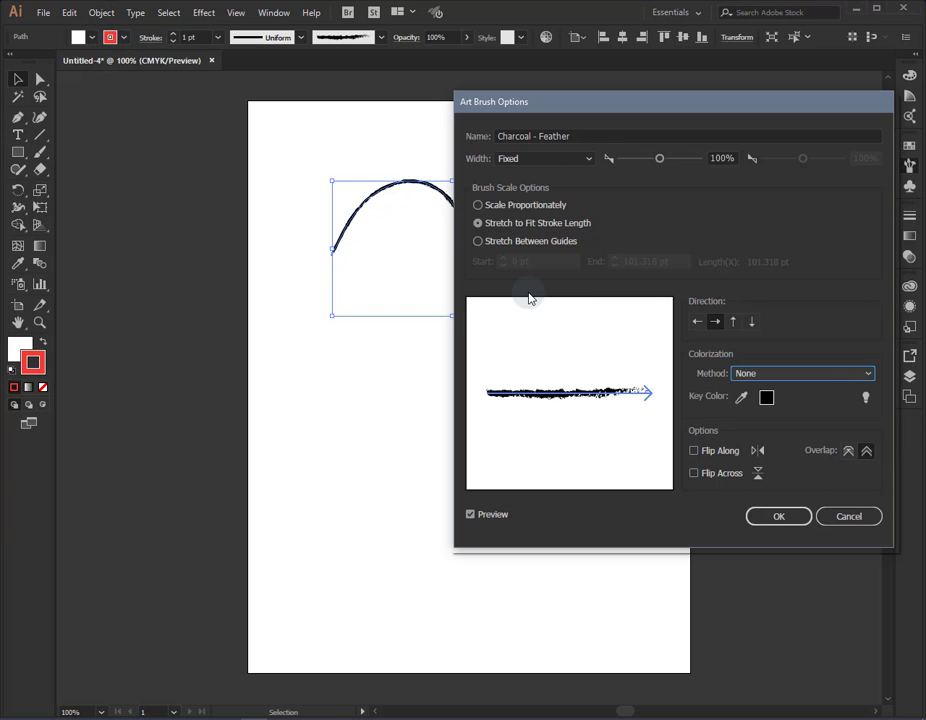
left_click(866, 376)
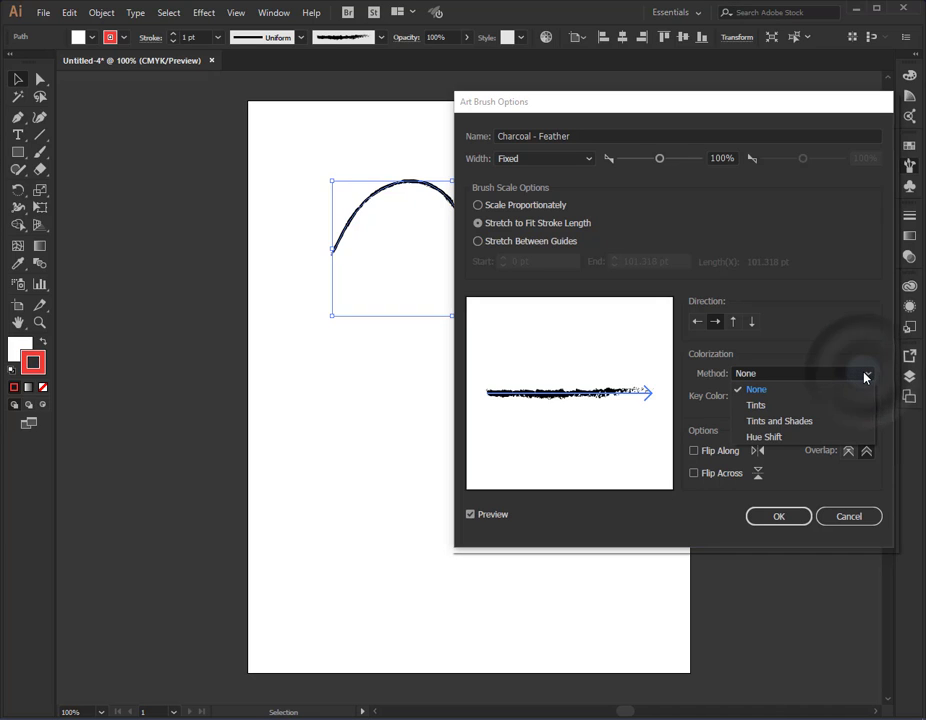
left_click(774, 406)
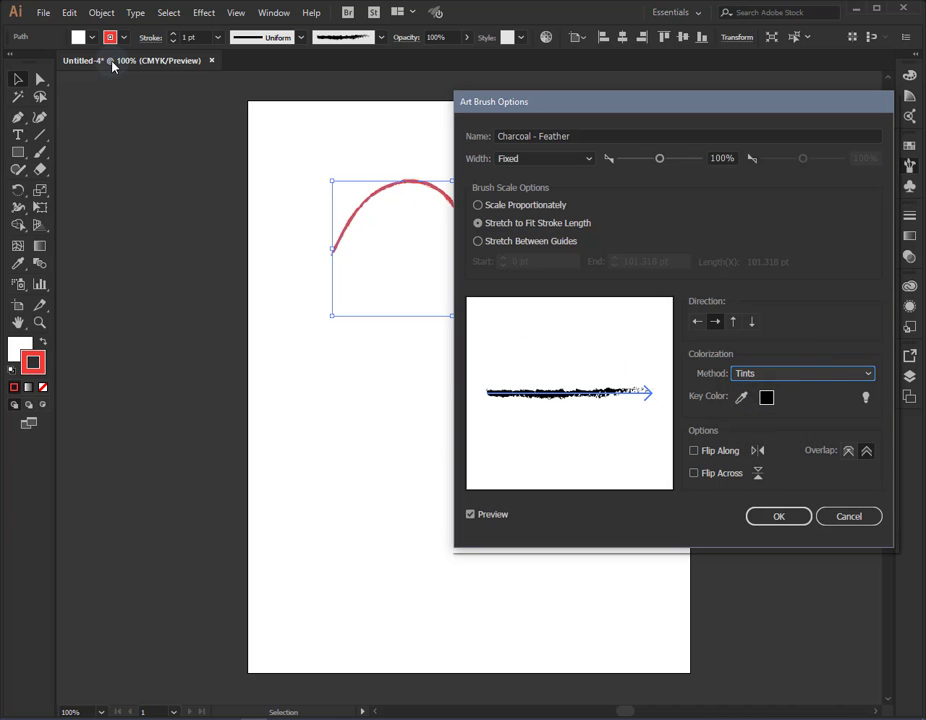
- Preview the Tints and Shades and Hue Shift colorization methods on the stroke, and set the method back to Tints
left_click(860, 372)
left_click(836, 426)
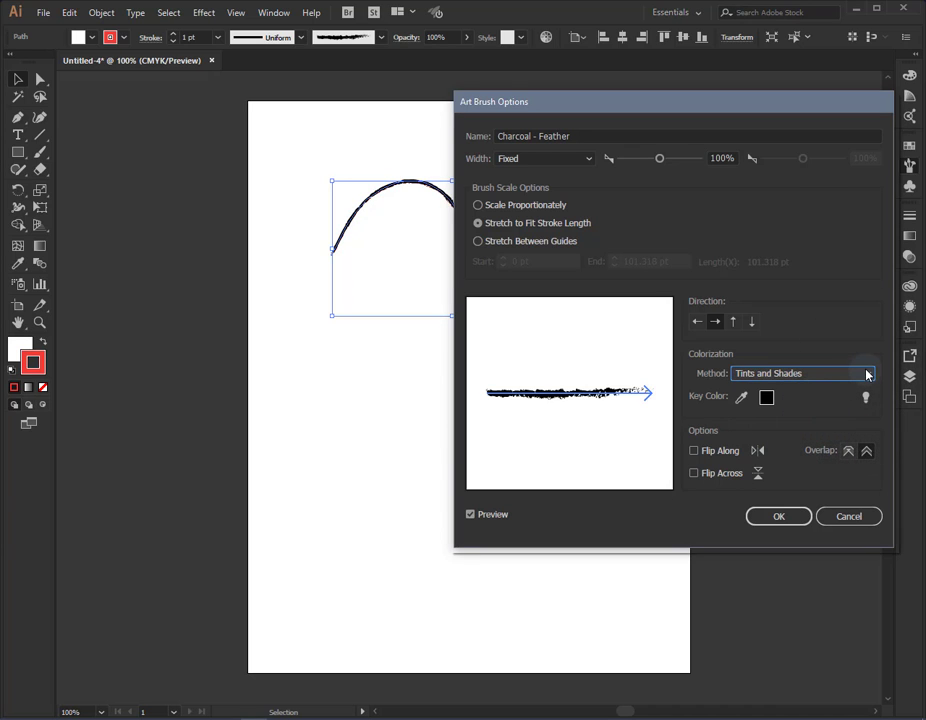
left_click(866, 374)
left_click(866, 438)
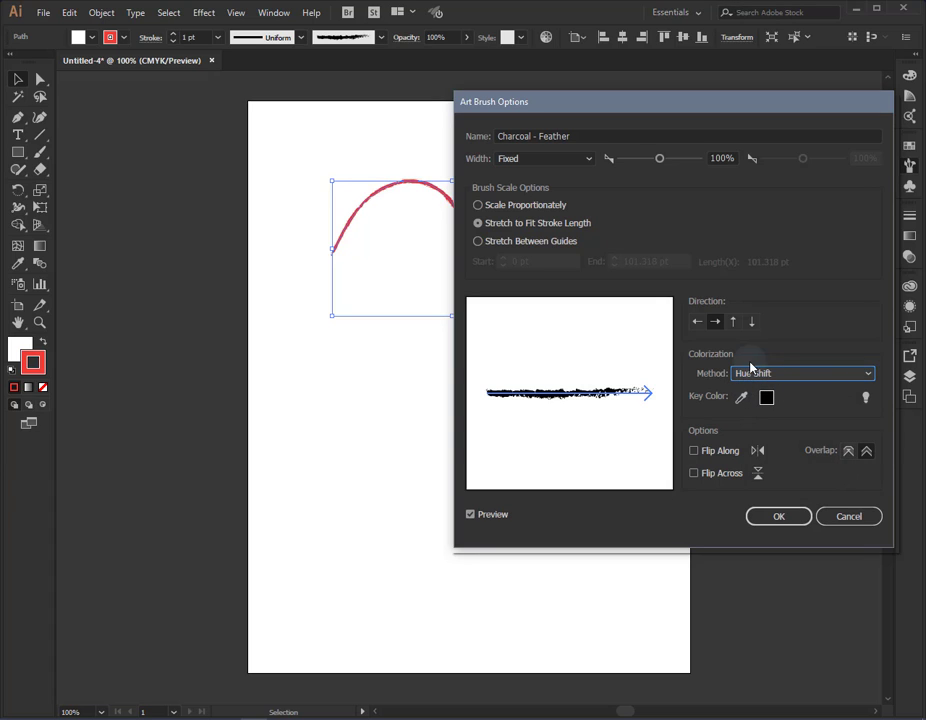
left_click(866, 376)
left_click(840, 403)
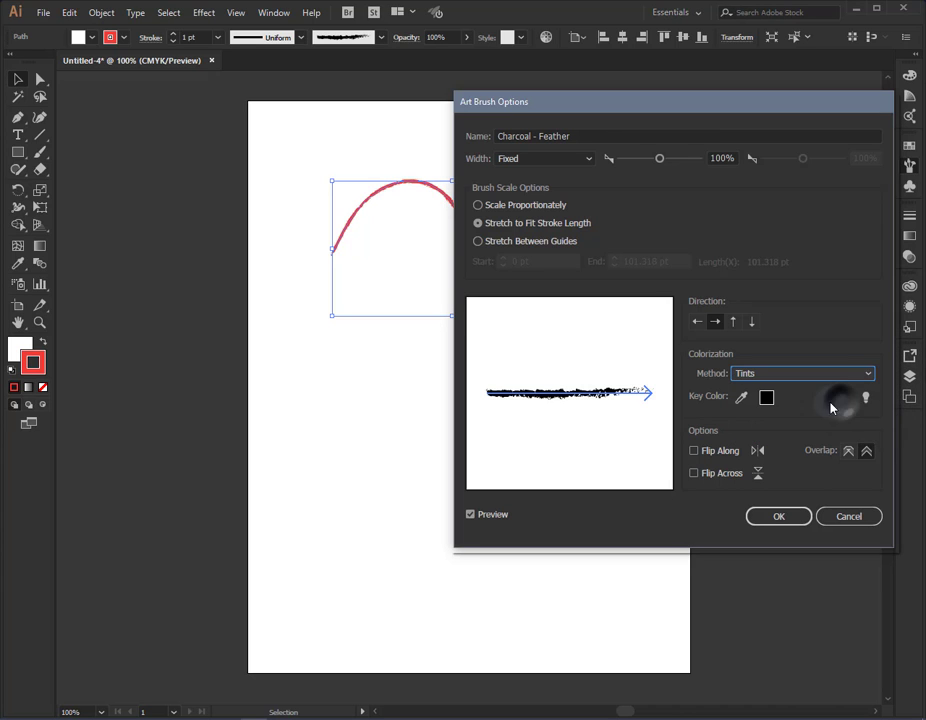
- Activate the key color eyedropper for the Charcoal - Feather brush and choose Tints as its colorization method
left_click(741, 406)
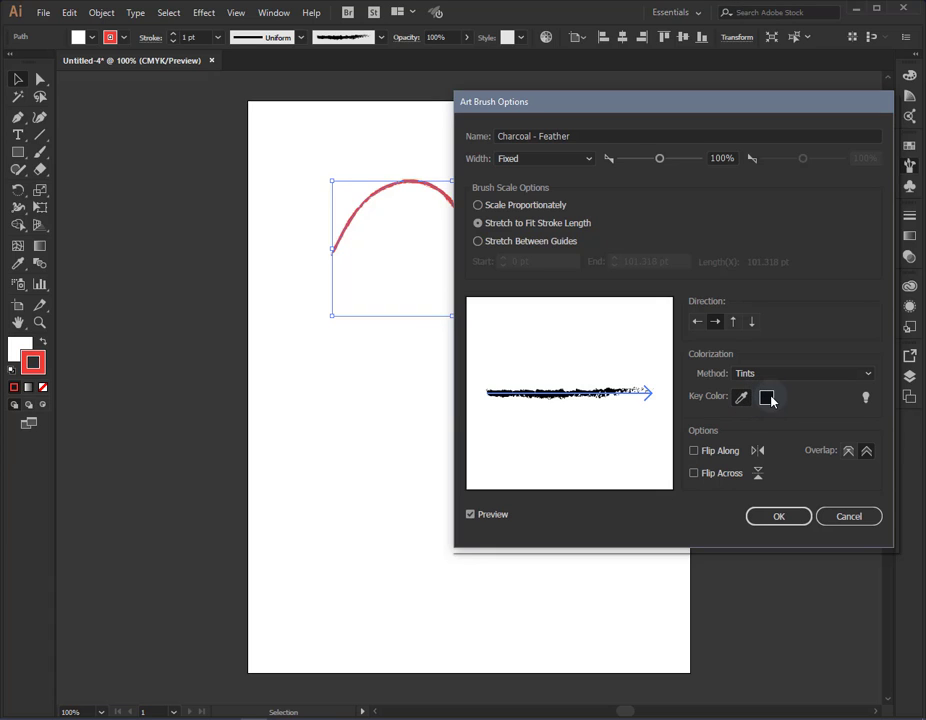
left_click(742, 399)
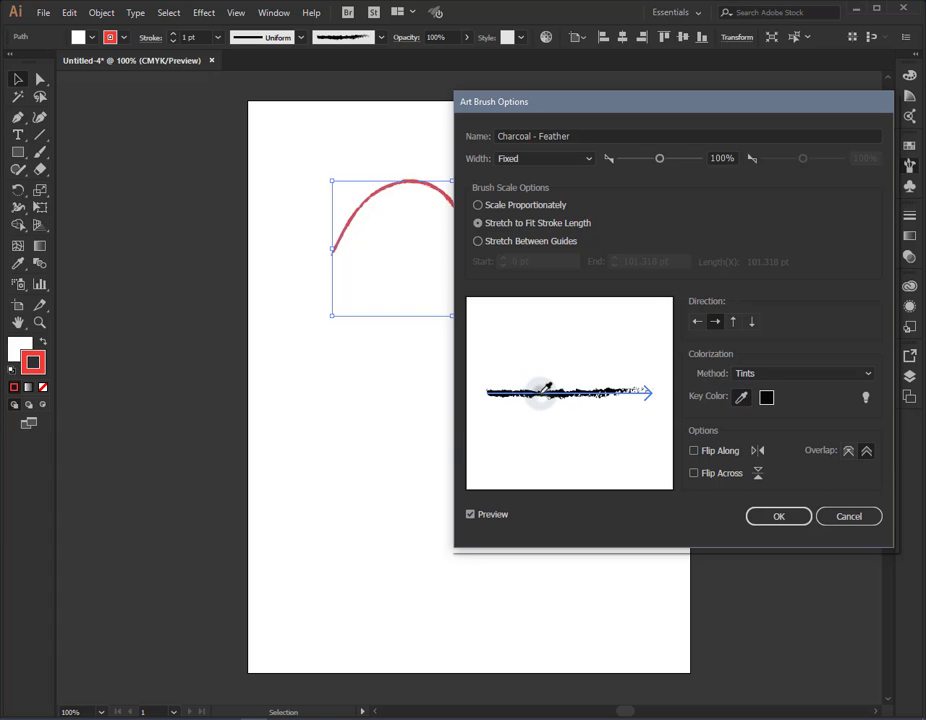
left_click(831, 373)
left_click(757, 405)
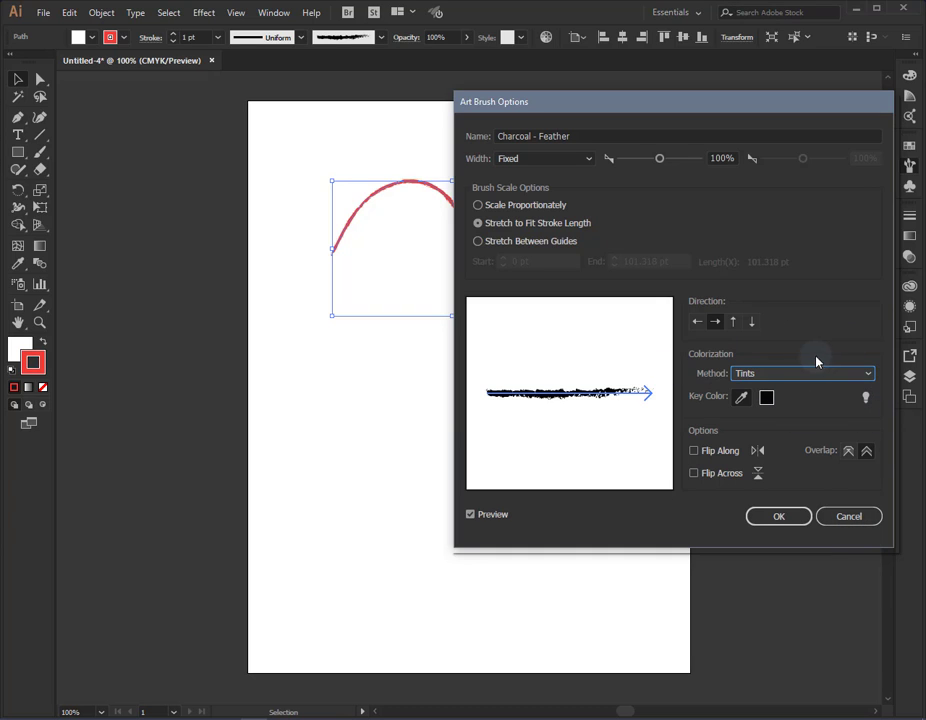
- Review the colorization tips, and apply the Charcoal - Feather brush changes to the existing strokes
left_click(867, 399)
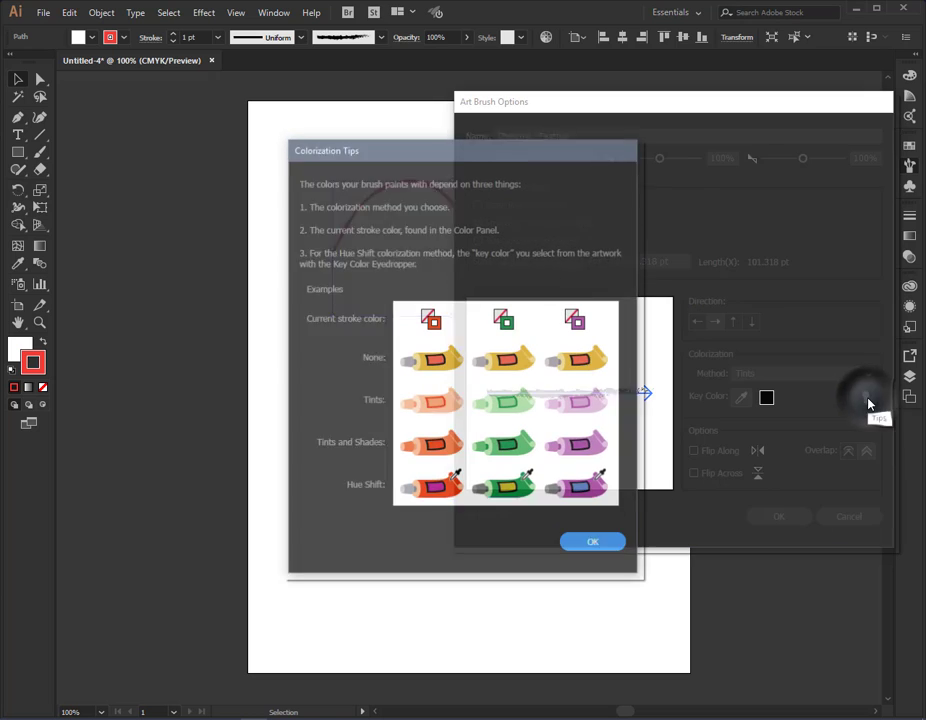
left_click_drag(547, 154, 529, 160)
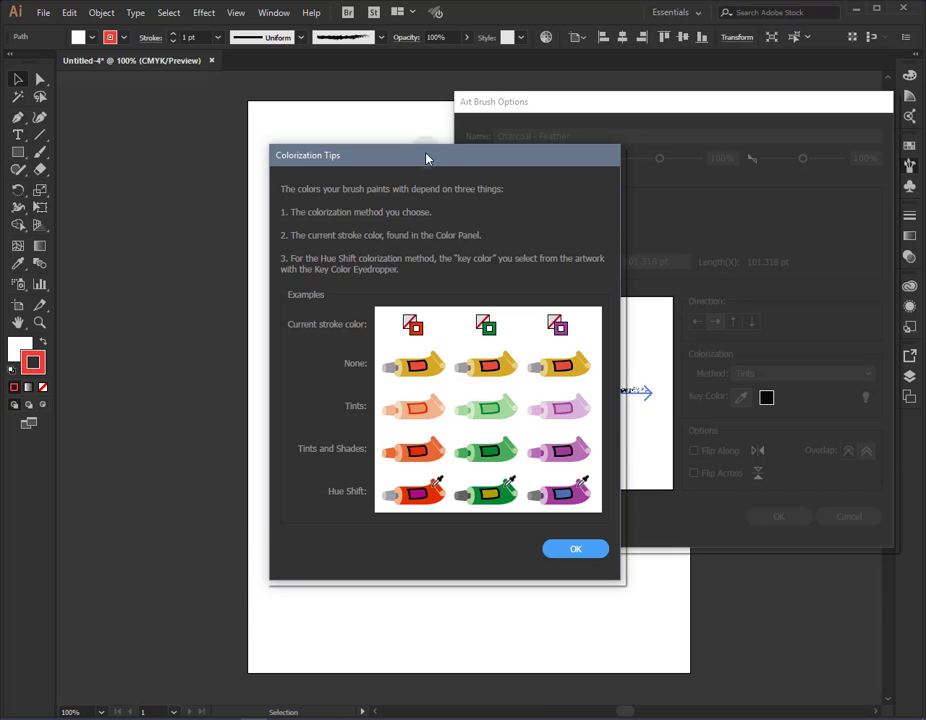
left_click_drag(449, 153, 342, 120)
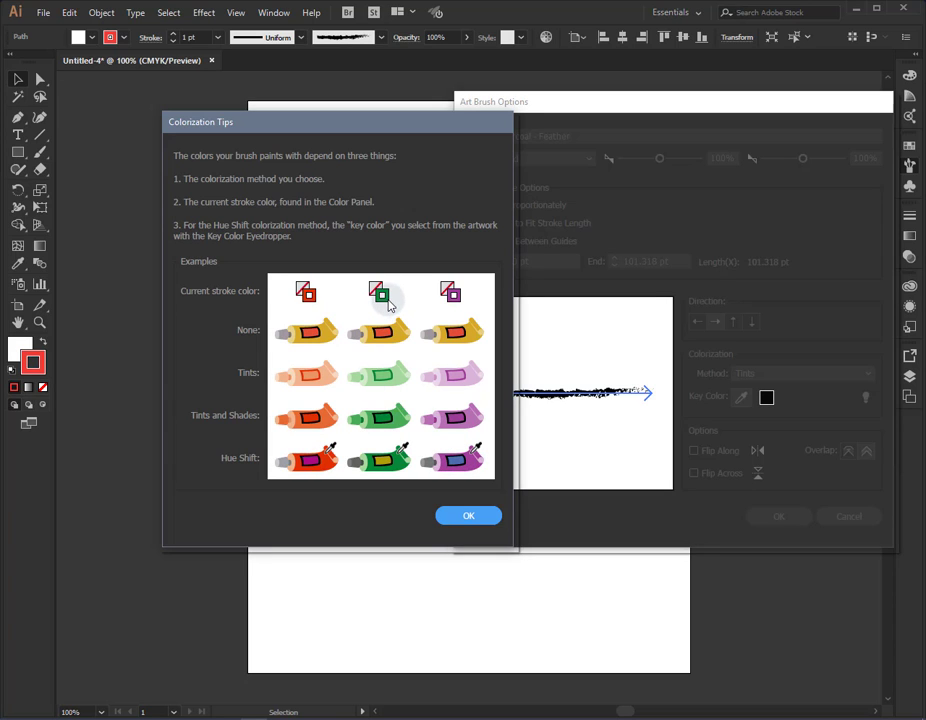
left_click(472, 516)
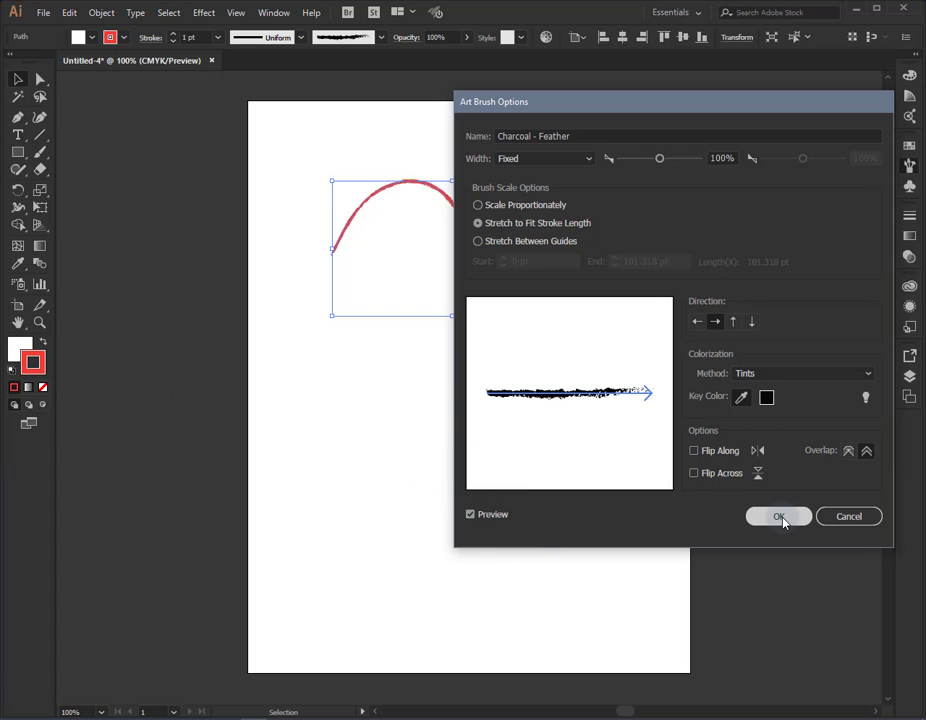
left_click(781, 517)
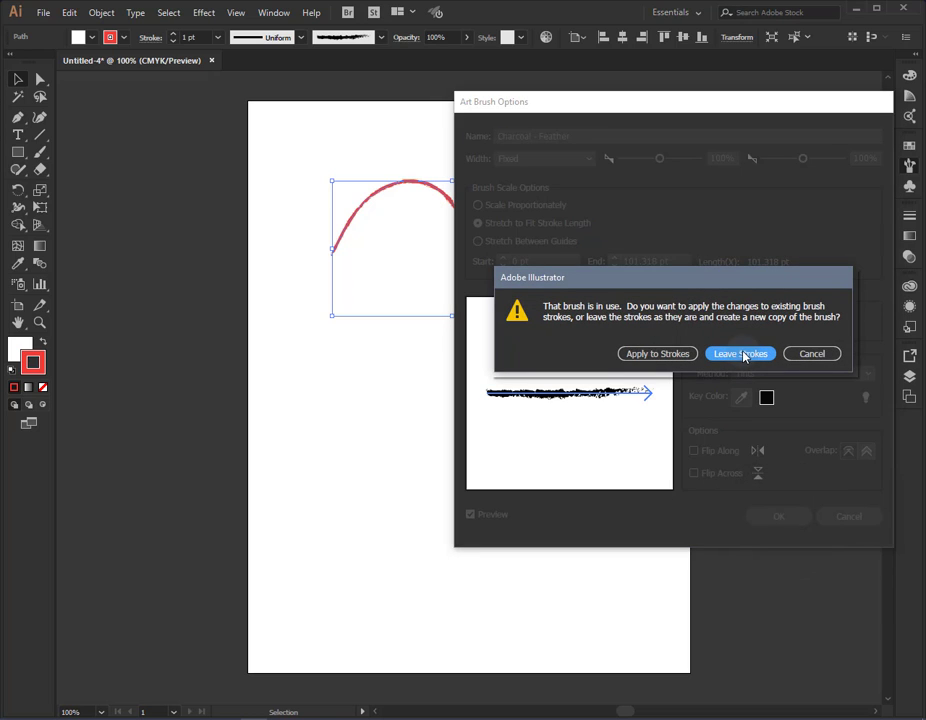
left_click(657, 353)
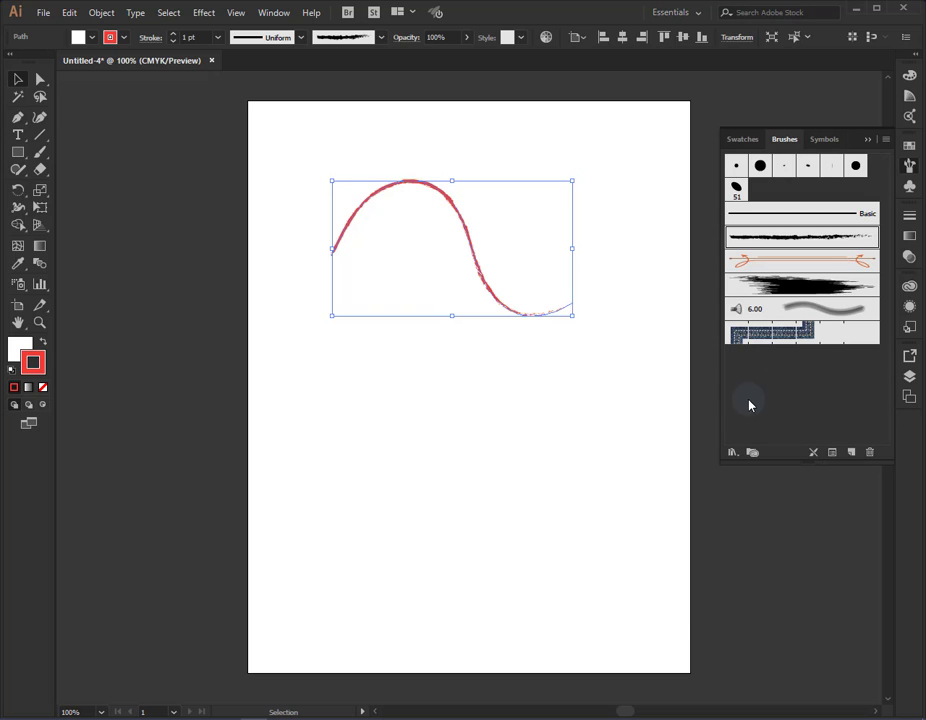
- Open the Decorative_Banners and Seals brush library and enlarge its panel to show more brushes
left_click(733, 452)
mouse_move(785, 530)
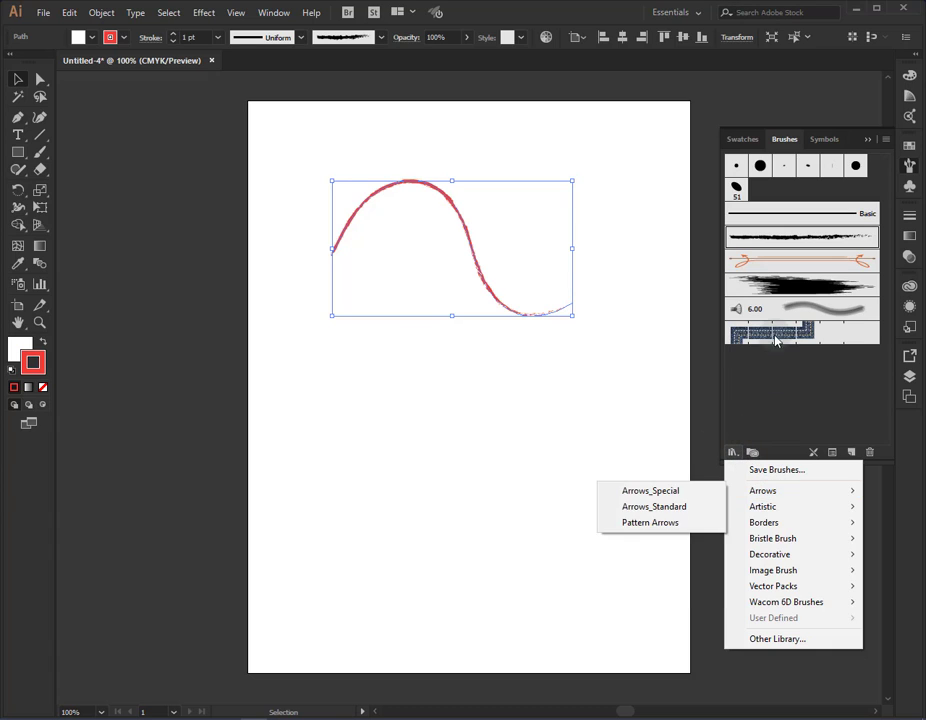
mouse_move(735, 558)
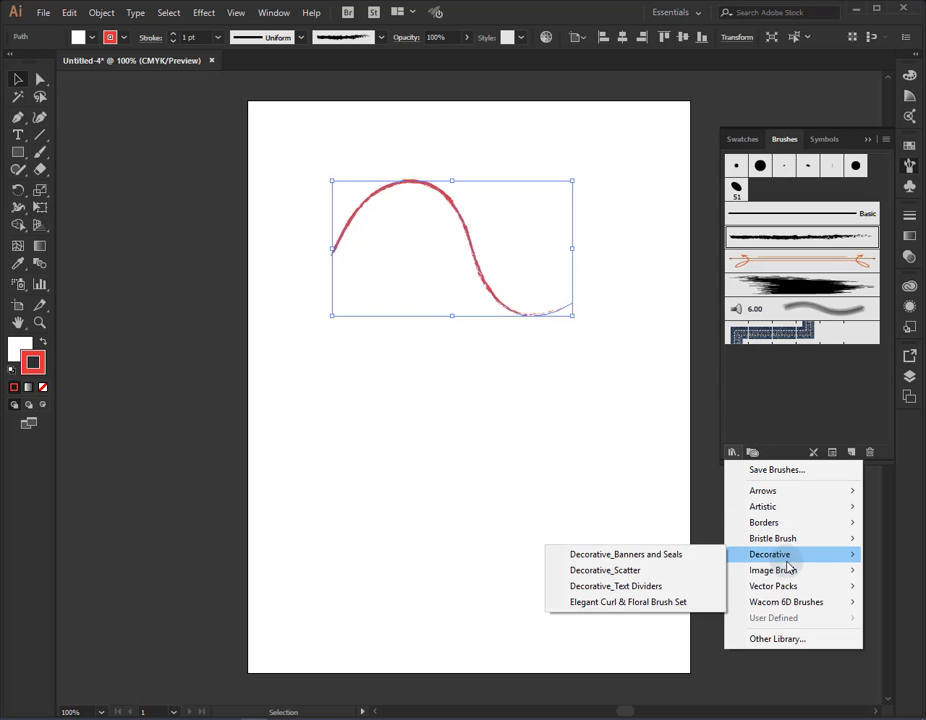
left_click(683, 556)
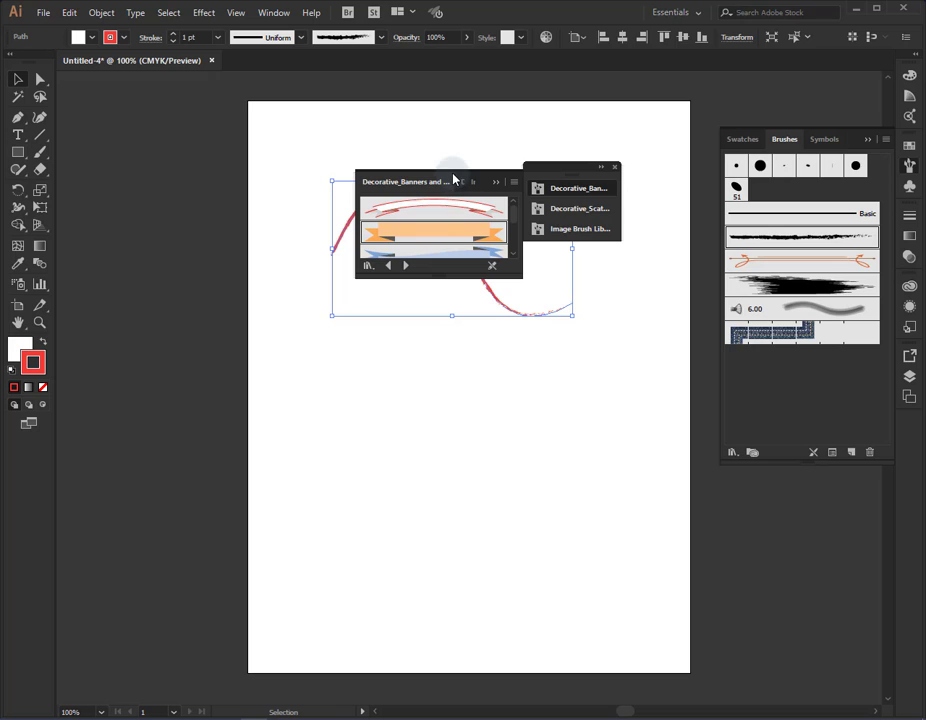
mouse_move(453, 179)
left_mouse_down()
mouse_move(506, 199)
mouse_move(460, 181)
left_mouse_up()
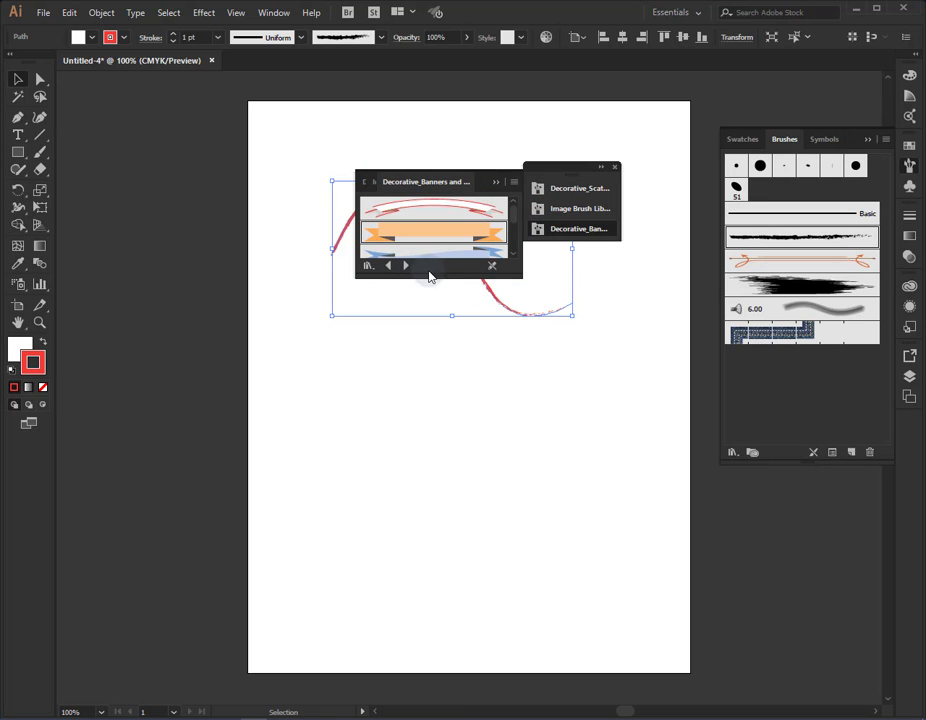
left_click_drag(428, 274, 440, 541)
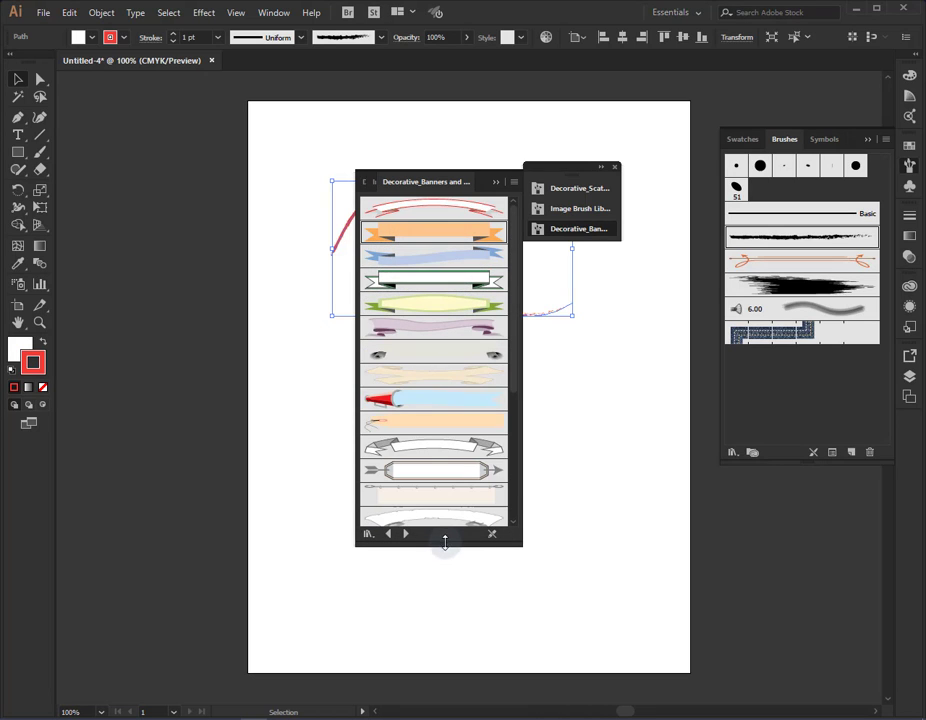
- Load the Decorative_Scatter brush library, apply the pink Hearts brush to the wavy stroke, and collapse the library
left_click(405, 535)
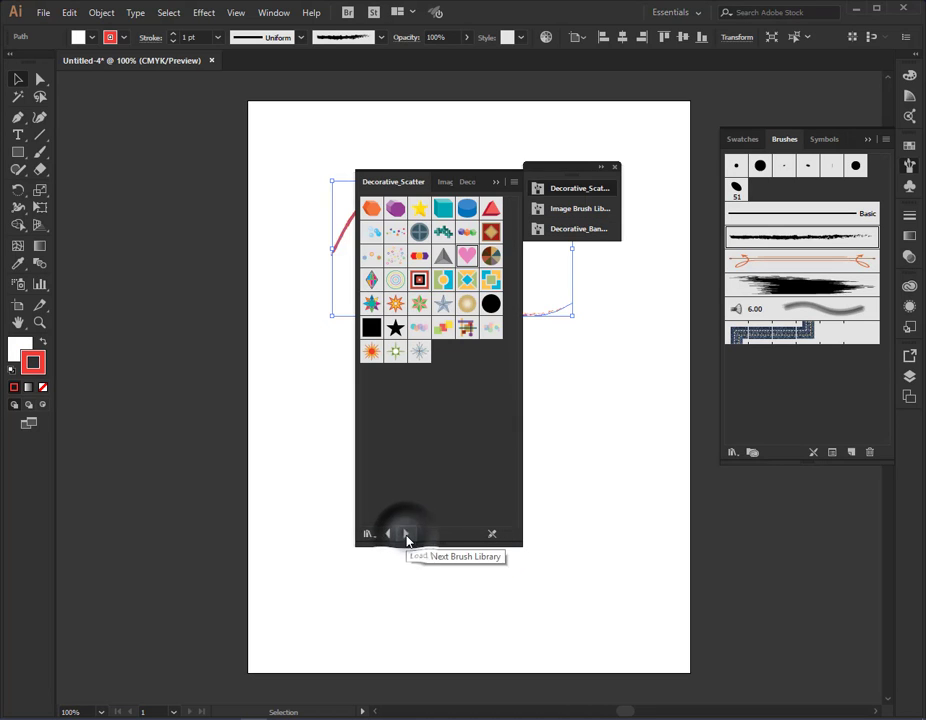
left_click(467, 255)
left_click(496, 183)
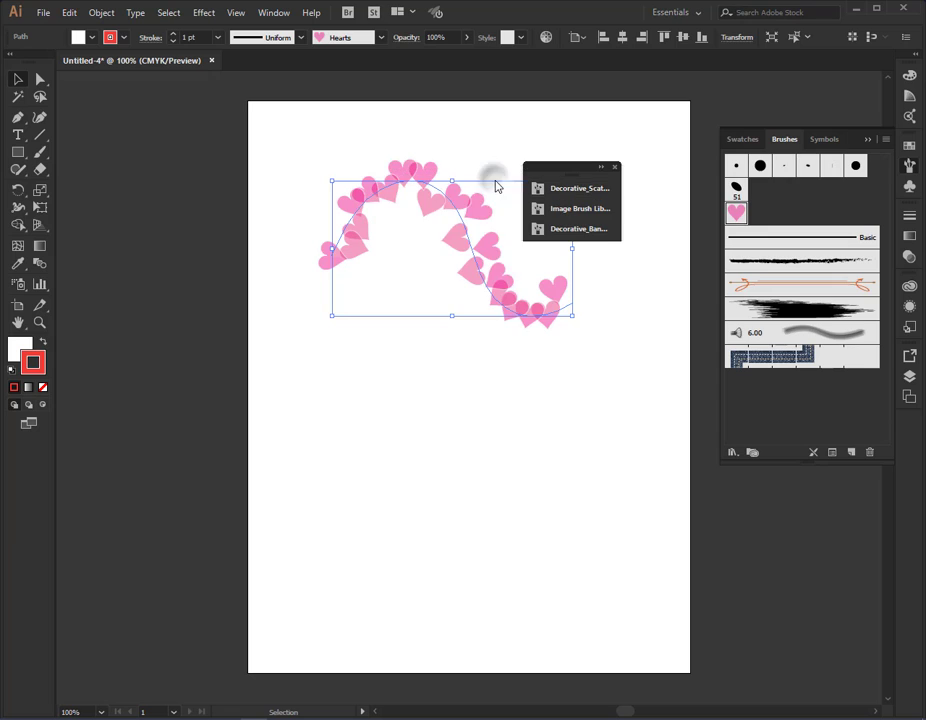
- Apply the red 3D pyramid brush from the Decorative_Scatter library to the wavy stroke and close the library
left_click(602, 169)
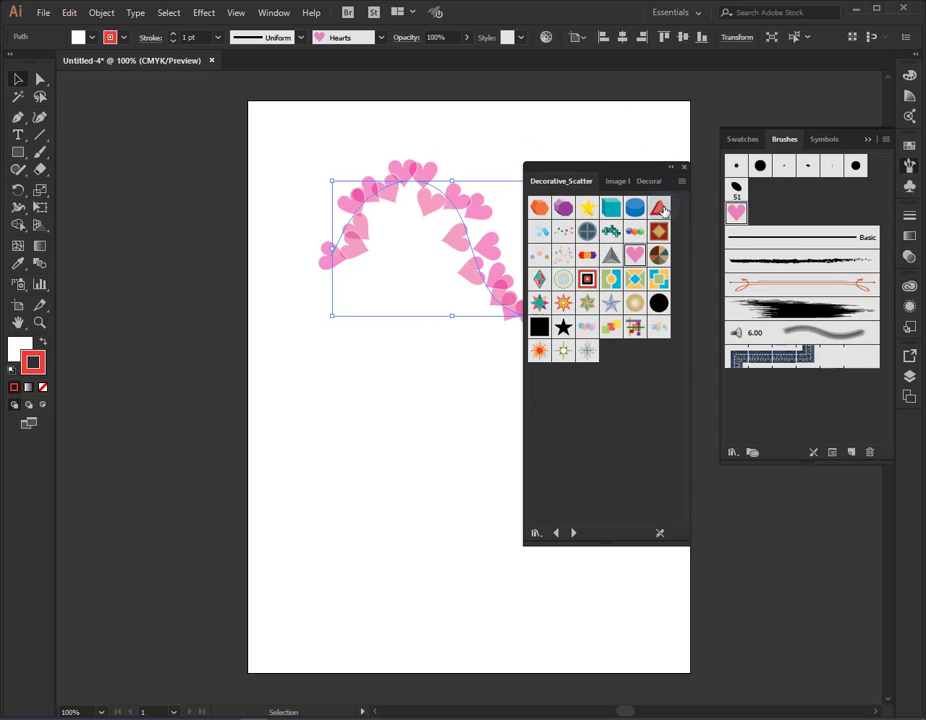
left_click(660, 208)
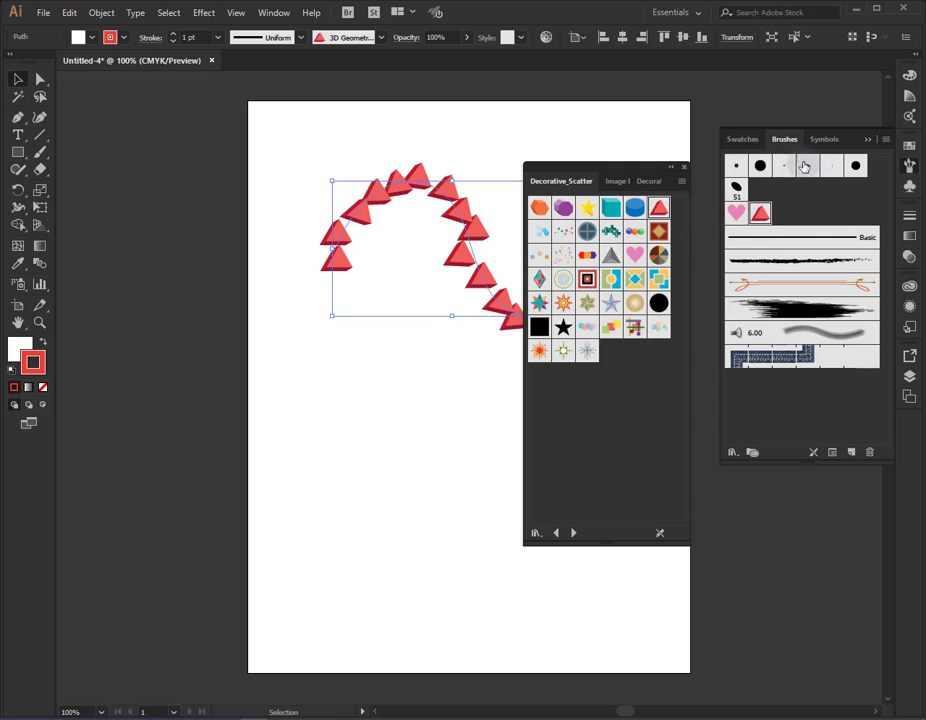
left_click(684, 172)
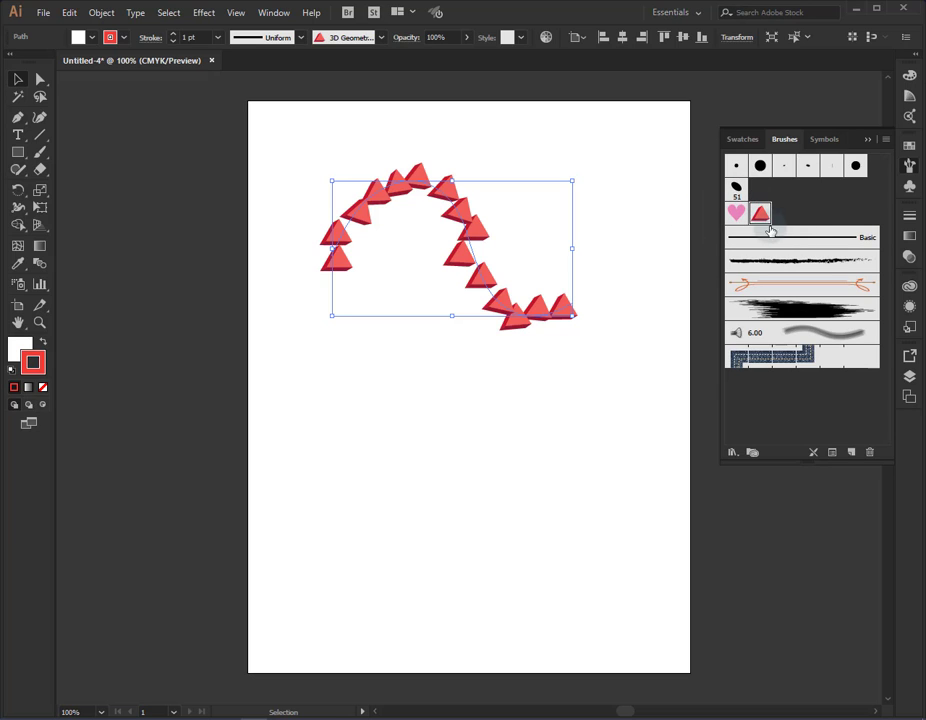
- Reapply the Hearts brush to the stroke and open its Scatter Brush Options, placing the dialog below the stroke
left_click(736, 214)
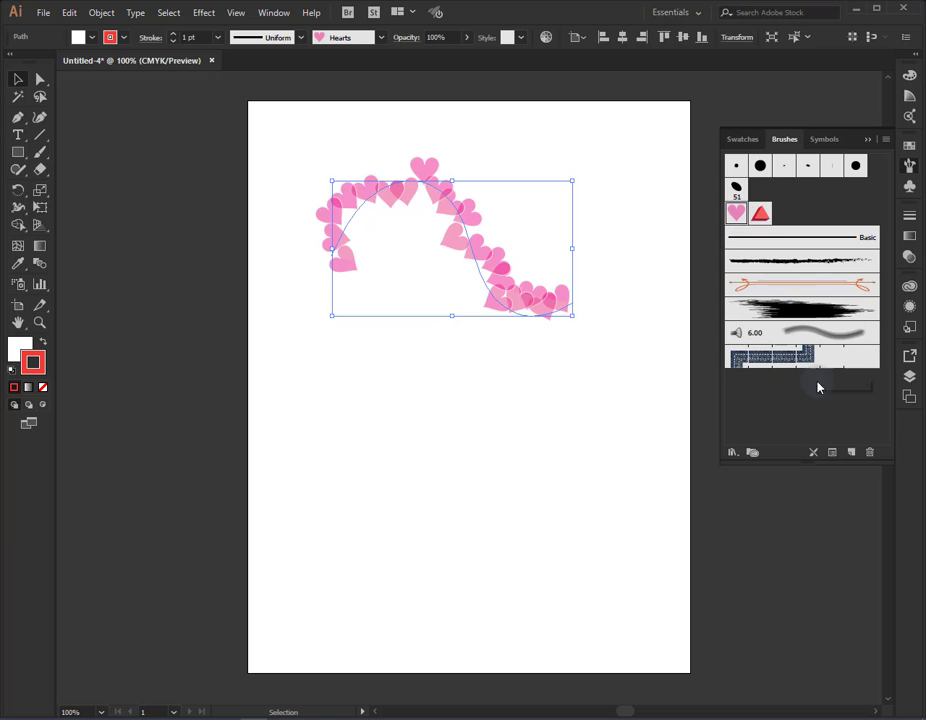
left_click(833, 453)
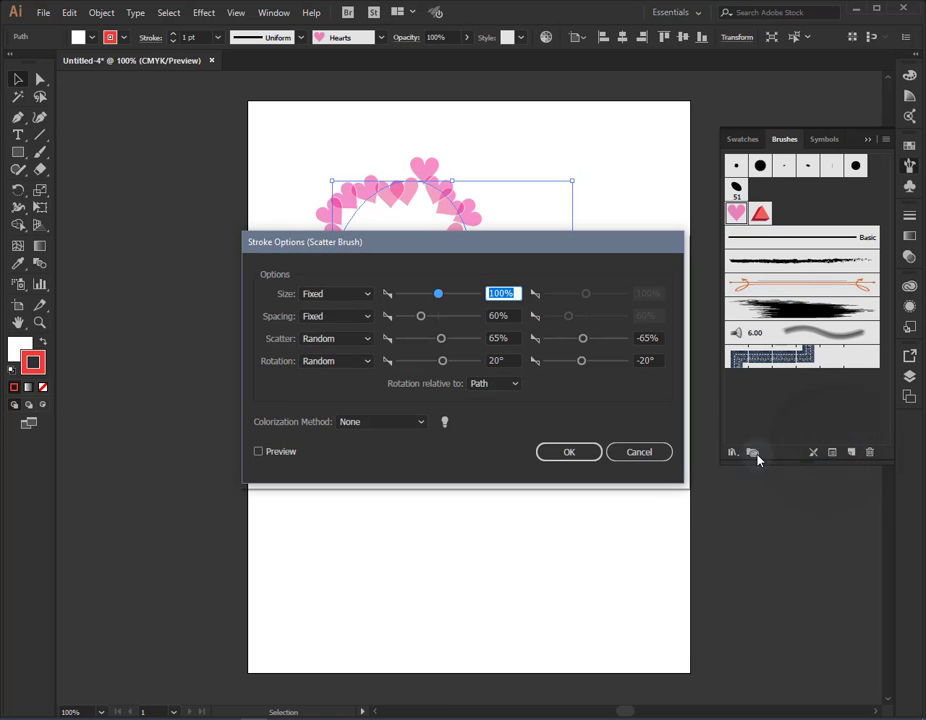
left_click(638, 458)
double_click(736, 215)
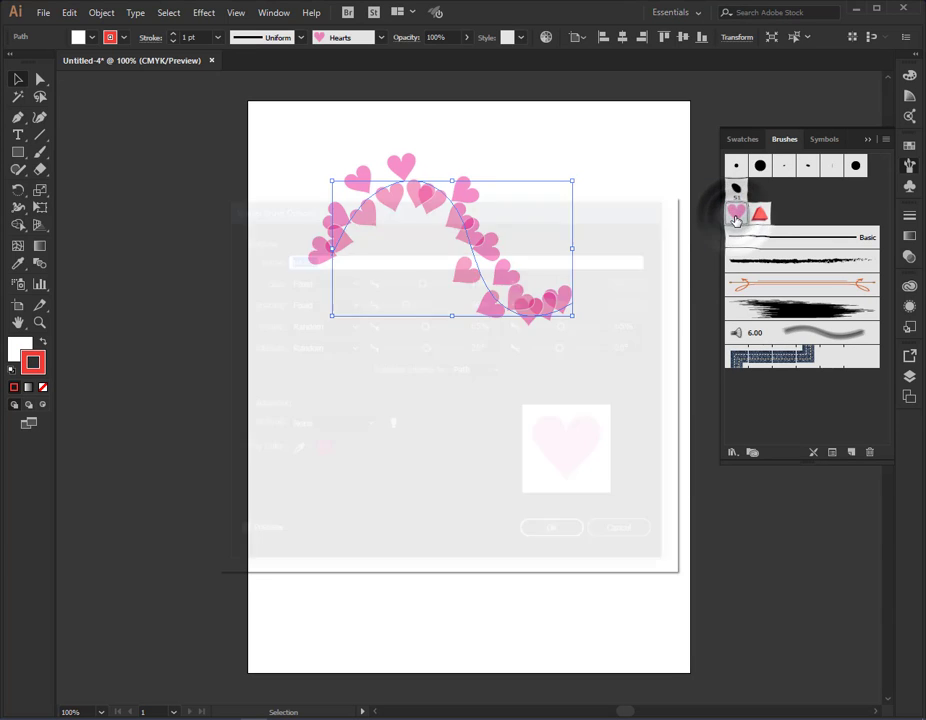
mouse_move(523, 209)
left_mouse_down()
mouse_move(530, 381)
mouse_move(568, 350)
left_mouse_up()
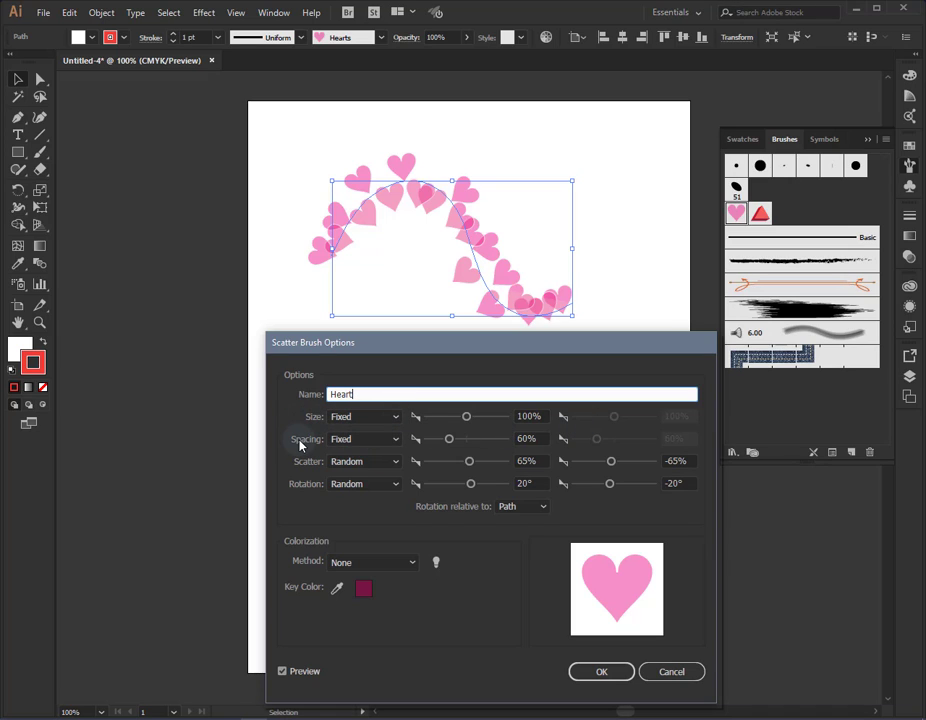
- Set the Hearts brush size to Random with limits of 75% and 69%
left_click(396, 417)
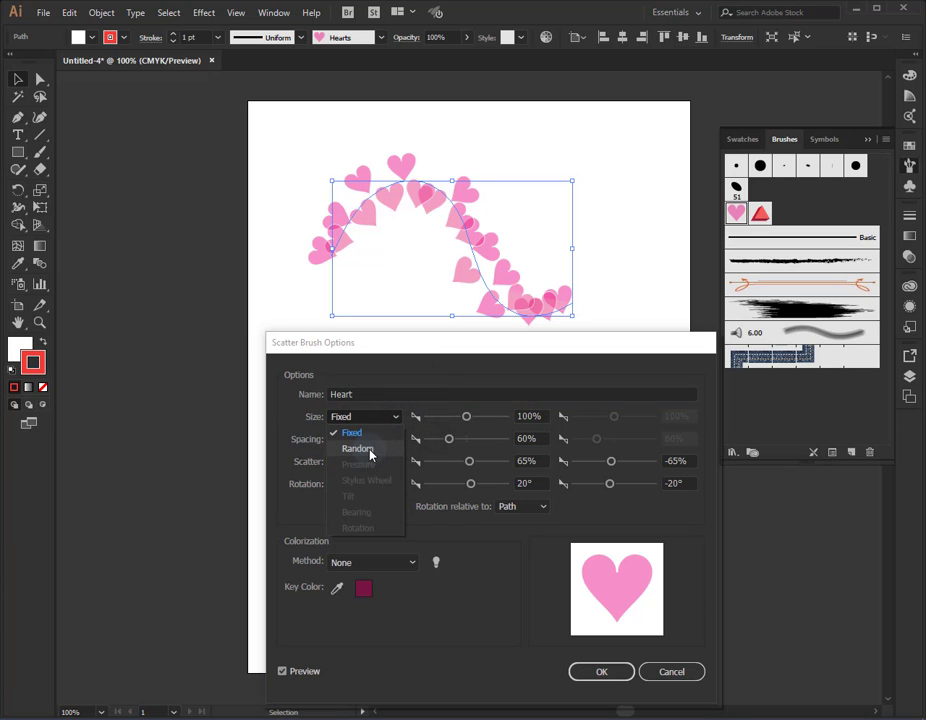
left_click(398, 417)
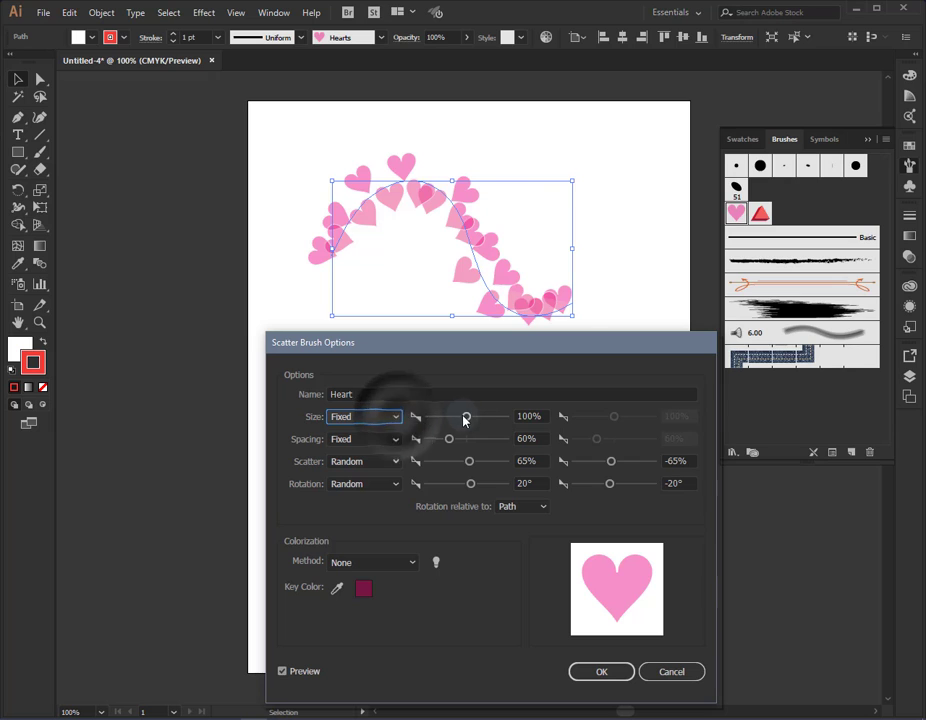
mouse_move(465, 417)
left_mouse_down()
mouse_move(478, 417)
mouse_move(456, 418)
left_mouse_up()
left_click(397, 420)
left_click(380, 450)
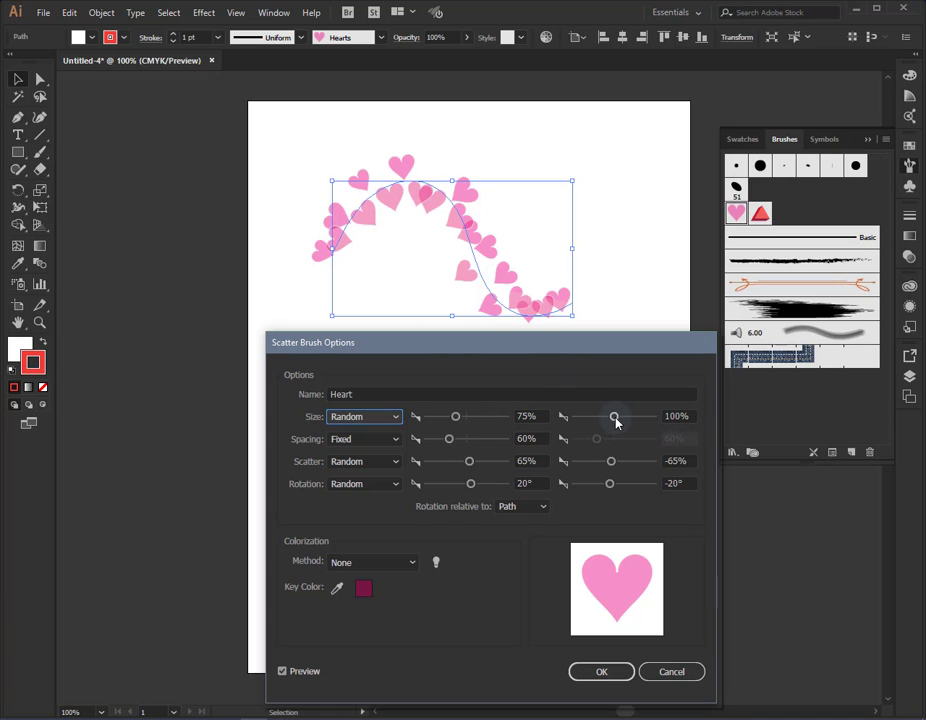
left_click_drag(614, 418, 602, 423)
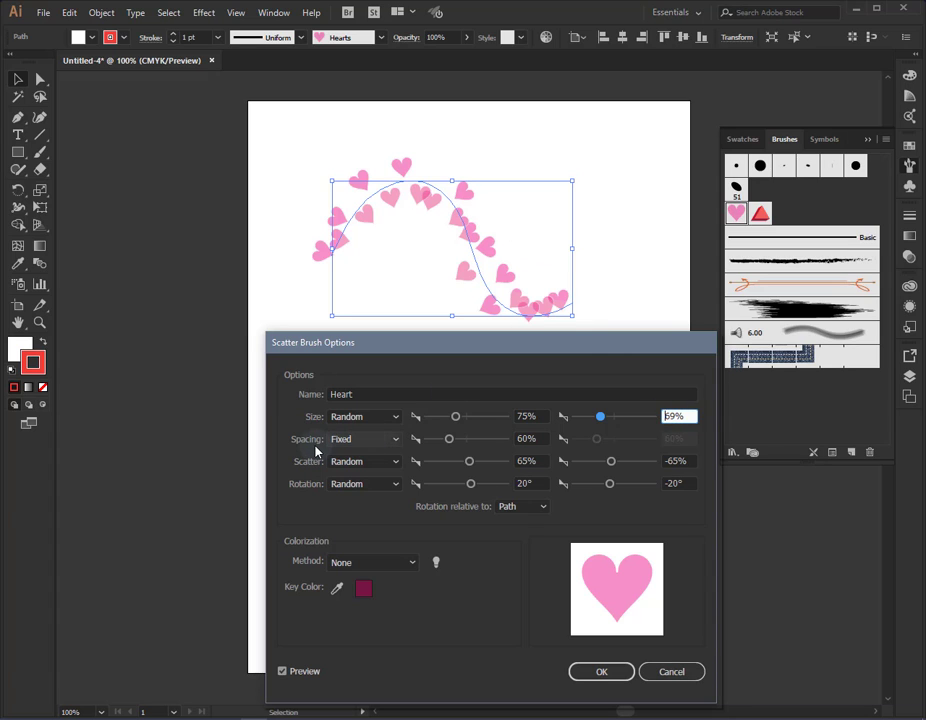
- Try Hearts brush spacing of Fixed 78% and Random 78% to 166%, and settle on Random 21% to 52%
left_click_drag(451, 440, 457, 439)
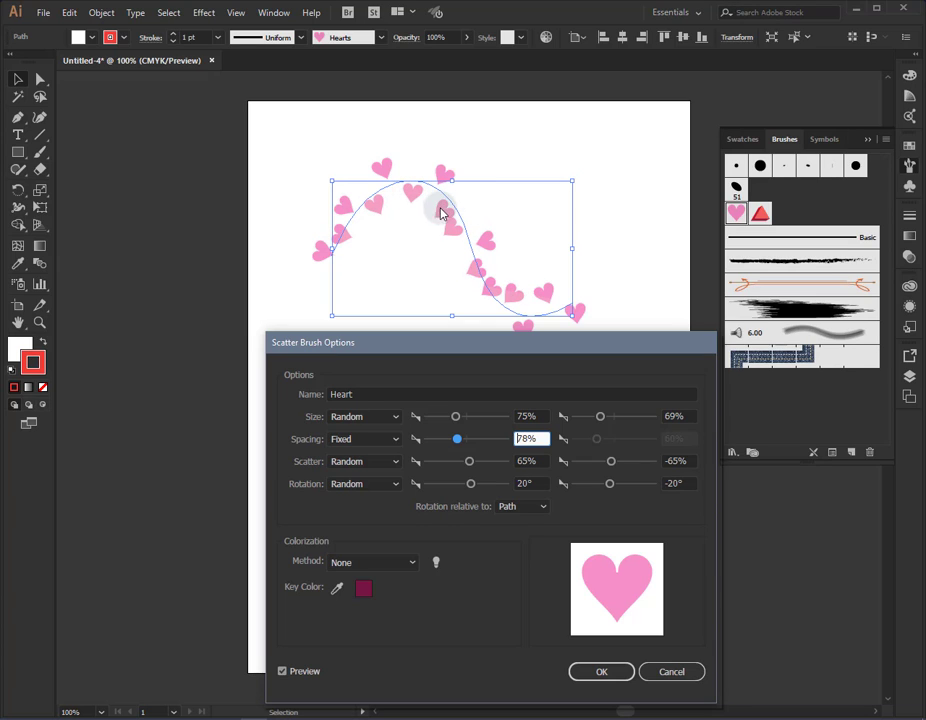
left_click(397, 439)
left_click(386, 474)
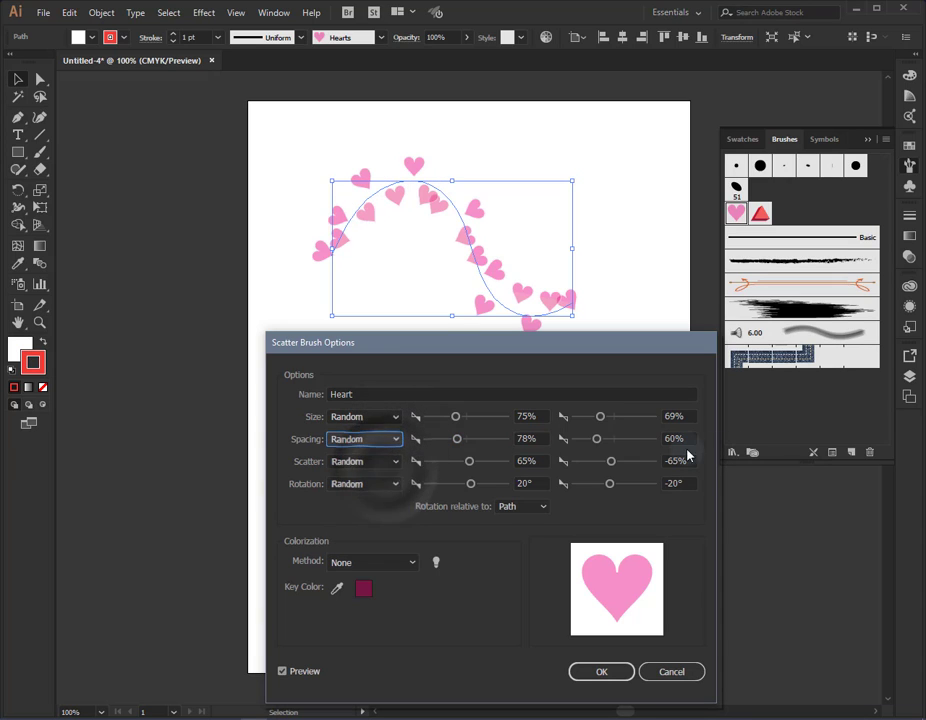
mouse_move(599, 441)
left_mouse_down()
mouse_move(686, 457)
mouse_move(617, 439)
left_mouse_up()
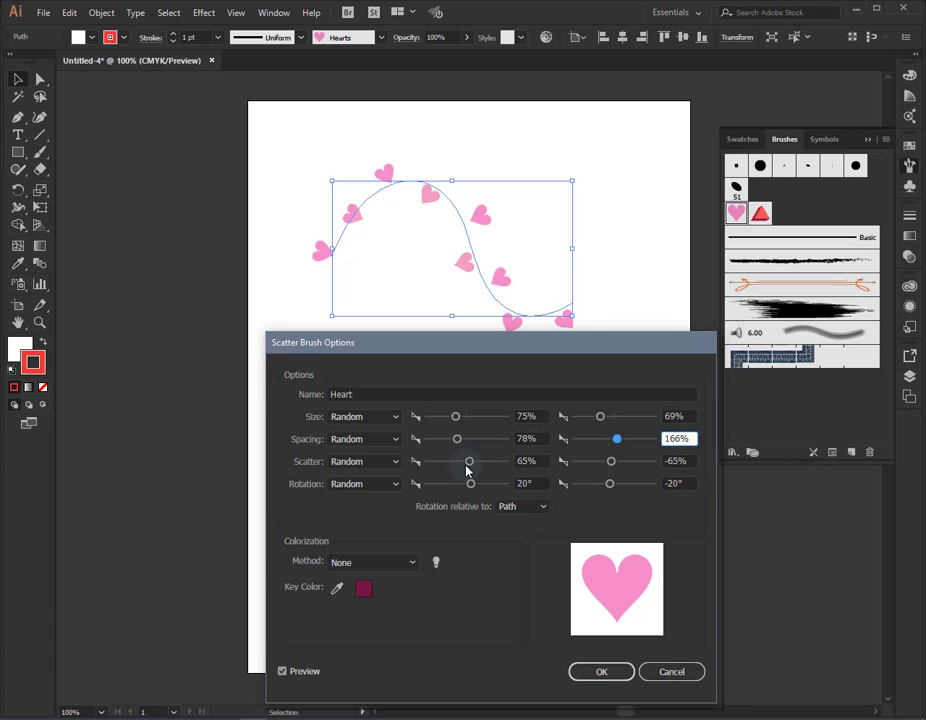
left_click_drag(462, 445, 431, 440)
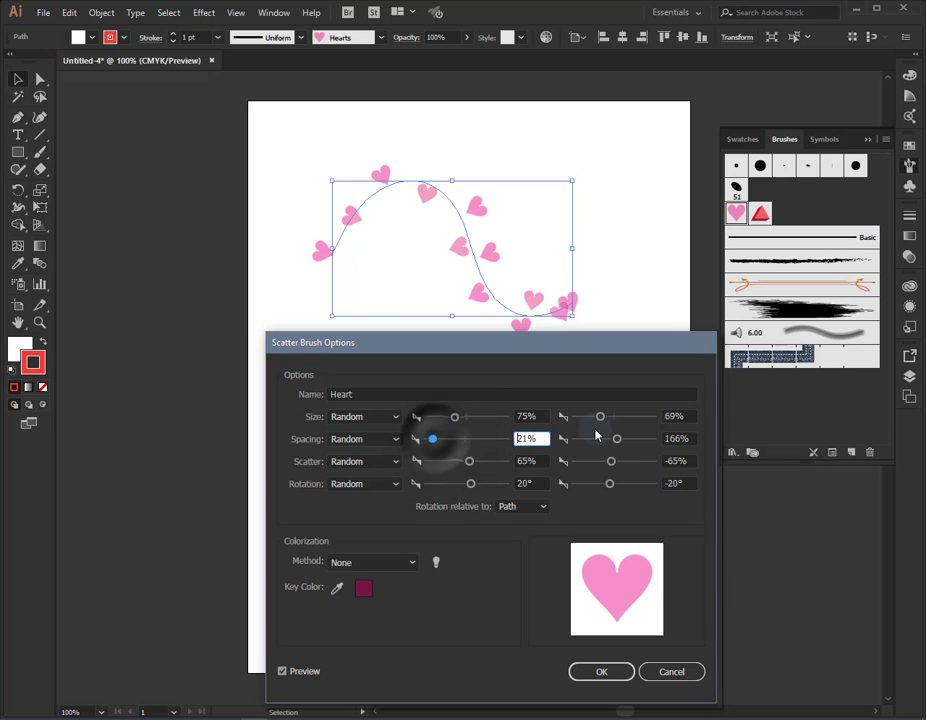
left_click_drag(616, 440, 596, 447)
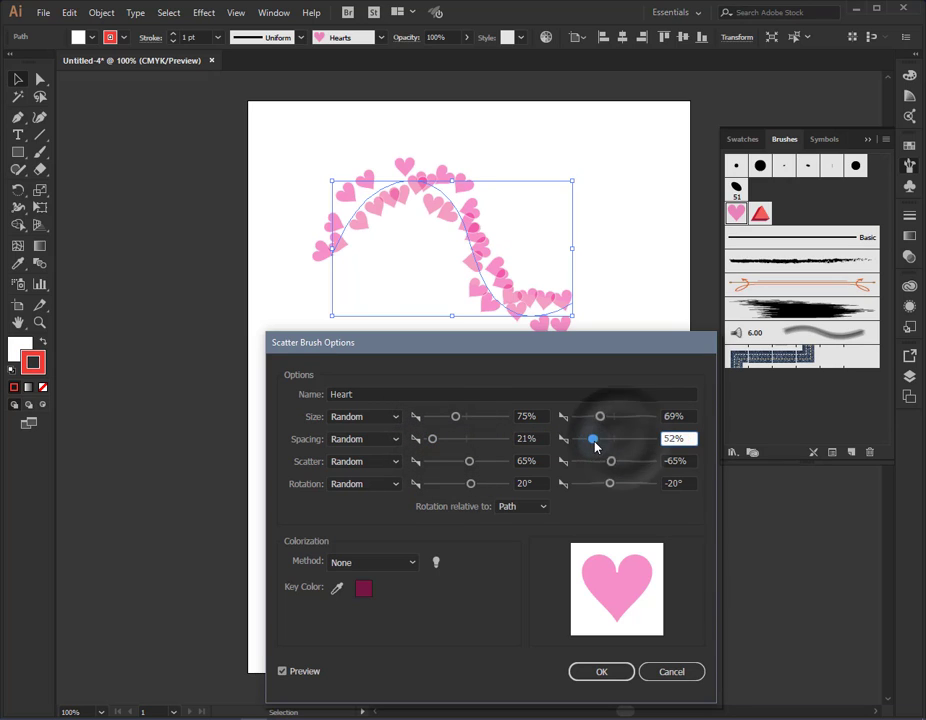
- Switch the Hearts brush scatter to Fixed, try -176%, and set it to 28%
left_click(396, 465)
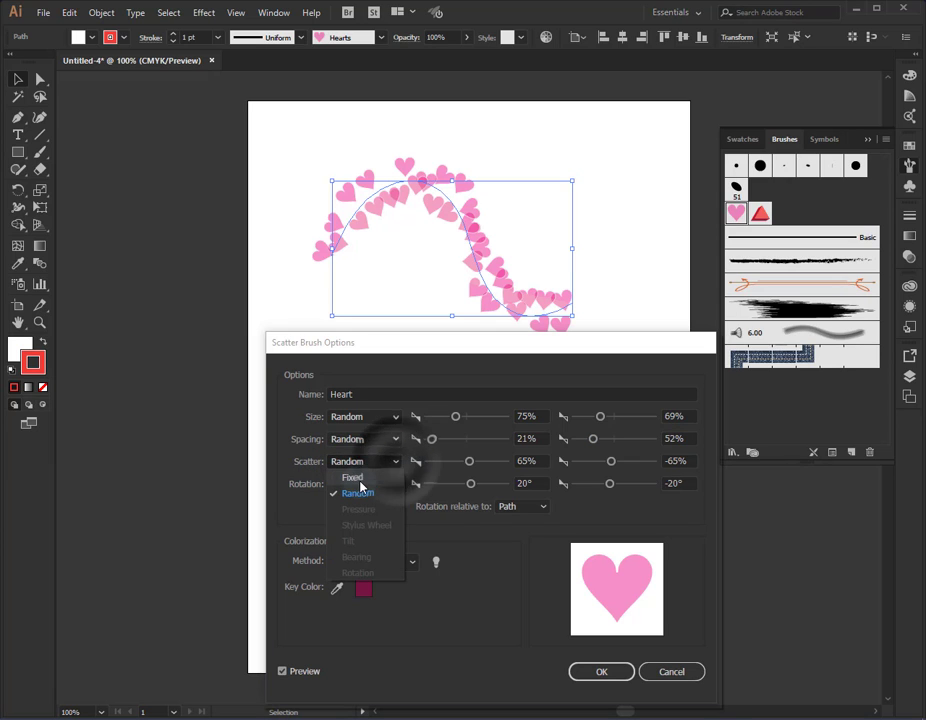
left_click(362, 482)
mouse_move(469, 461)
left_mouse_down()
mouse_move(487, 461)
mouse_move(462, 462)
left_mouse_up()
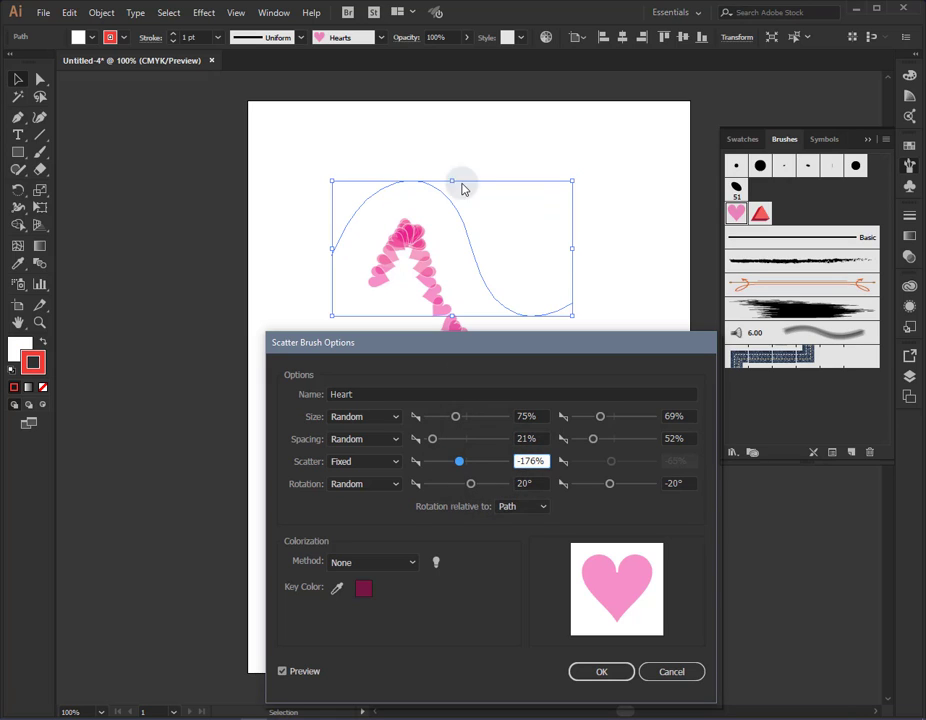
left_click_drag(461, 462, 468, 462)
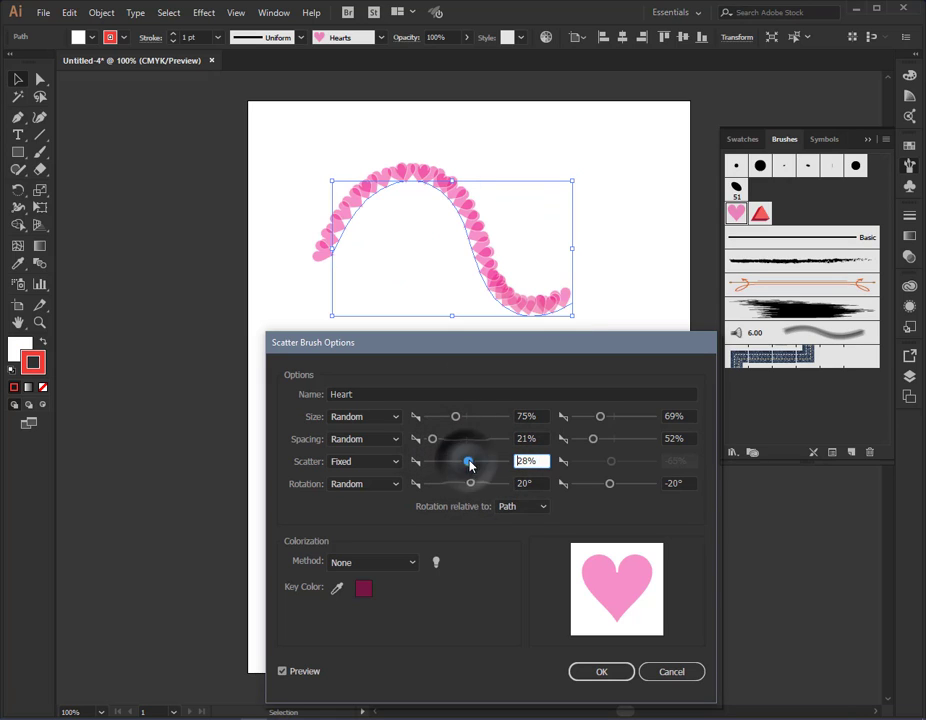
- Switch the Hearts brush scatter to Random and set its second limit to -46%
left_click(388, 462)
left_click(378, 497)
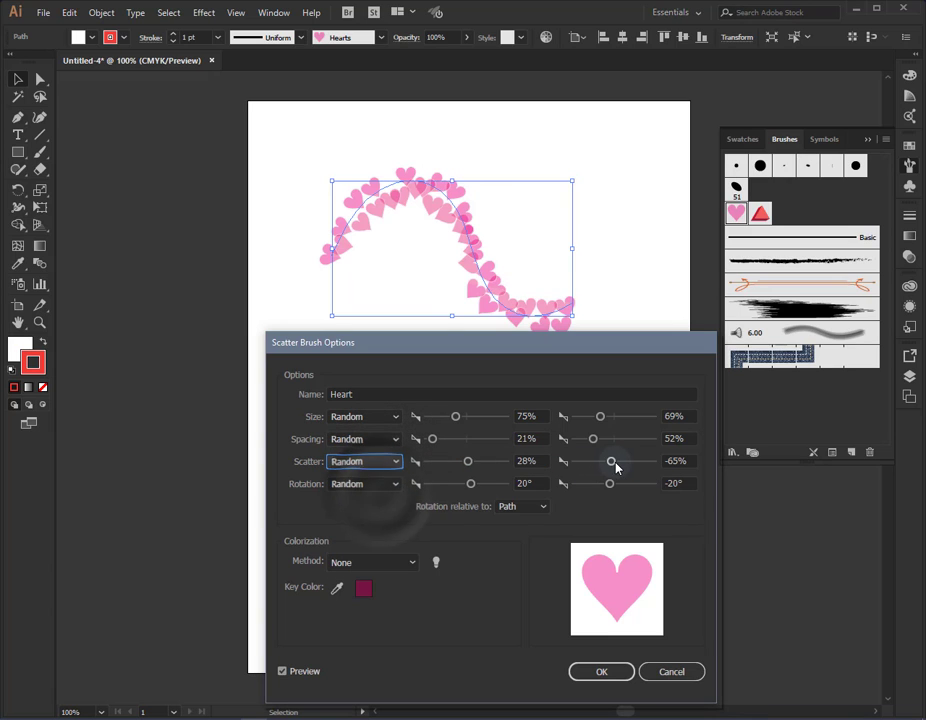
left_click_drag(610, 461, 616, 464)
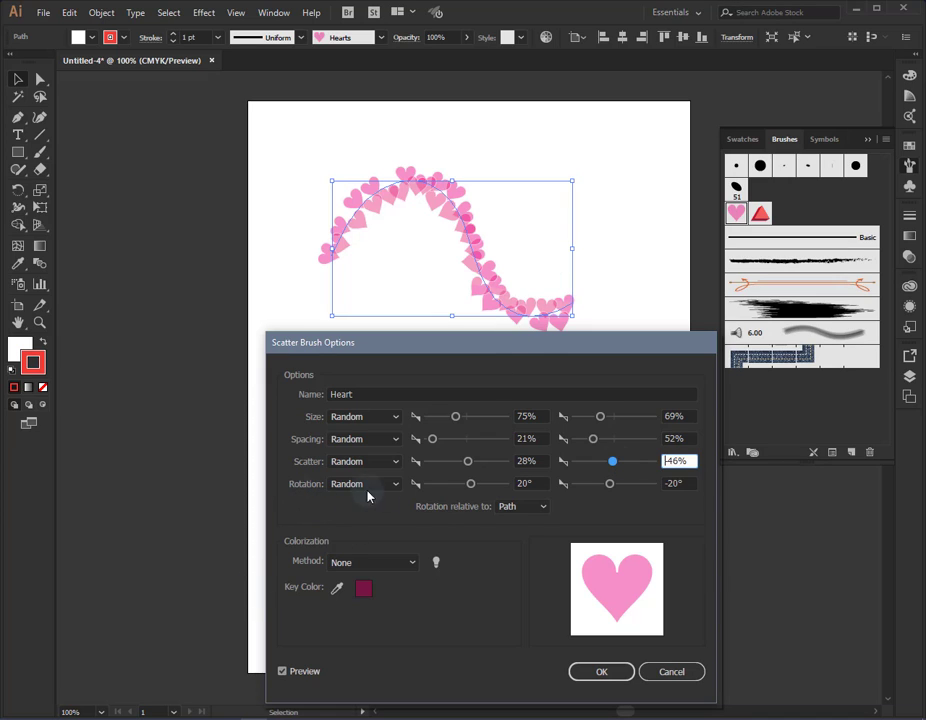
- Set the Heart brush's random rotation limits to 96° and 20°
left_click(472, 486)
left_click_drag(472, 486, 499, 490)
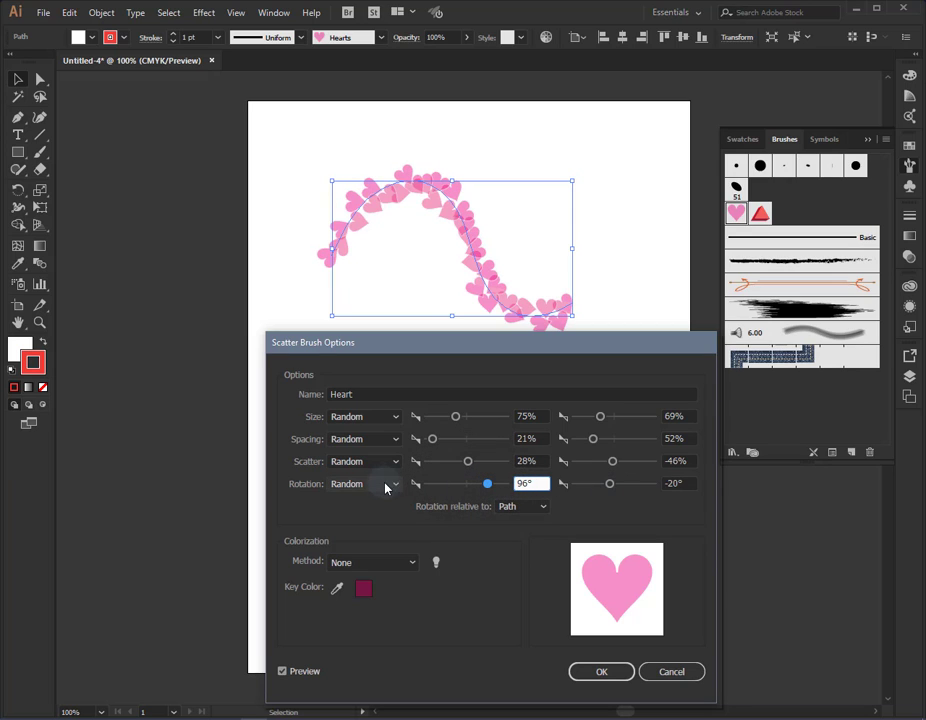
left_click_drag(614, 489, 623, 488)
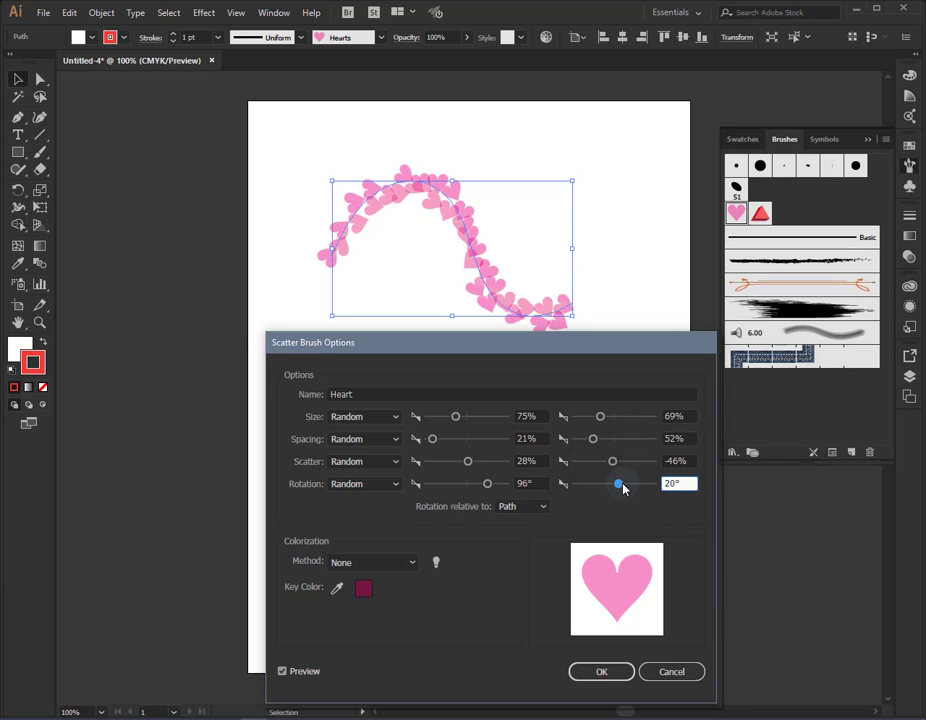
- Try making the Heart brush rotation relative to Page, and set it back to Path
left_click(543, 507)
left_click(524, 520)
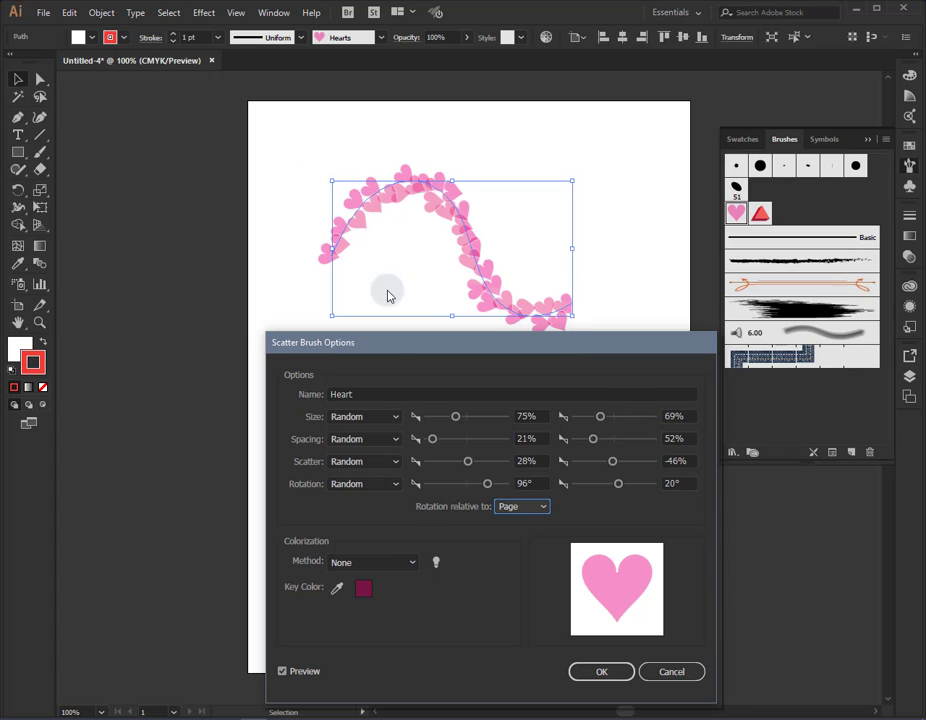
left_click(544, 506)
left_click(524, 538)
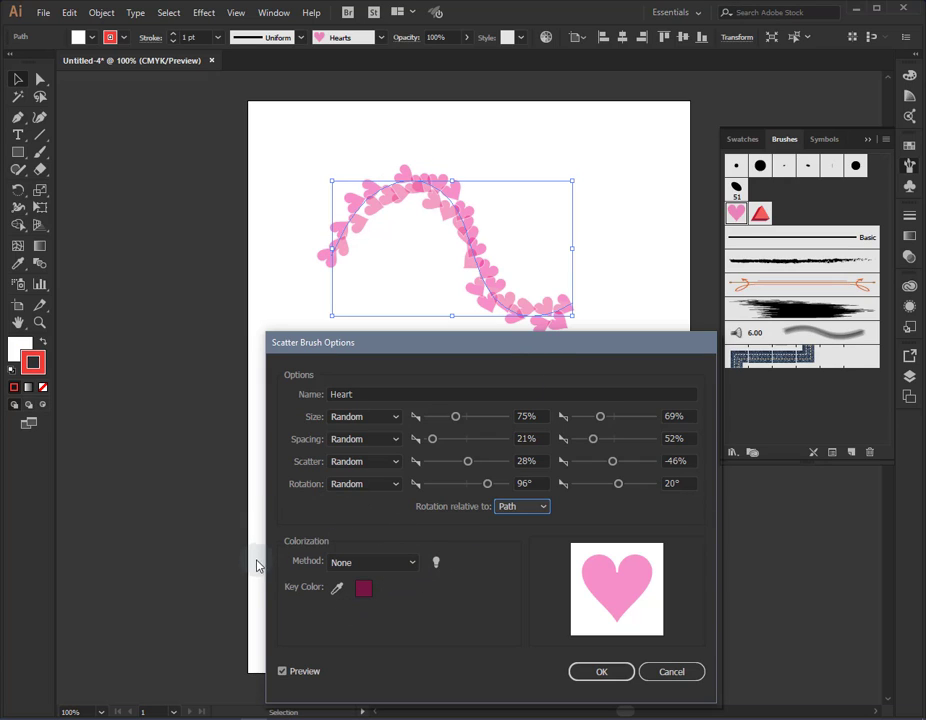
- Try the Hue Shift and Tints colorization methods on the Heart brush, and return to None with the preview refreshed
left_click(413, 562)
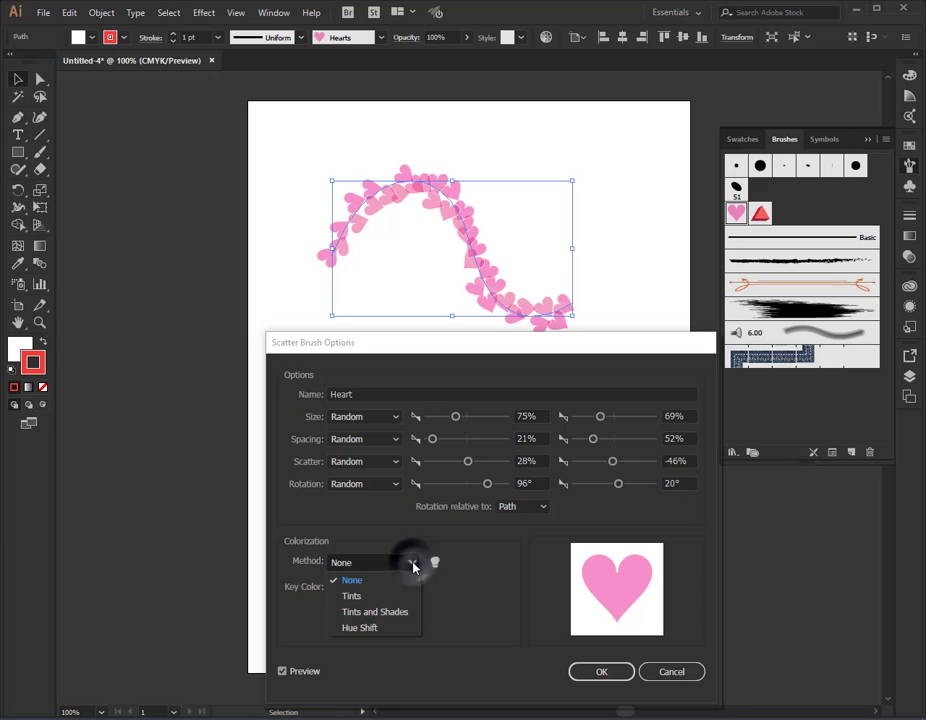
left_click(380, 627)
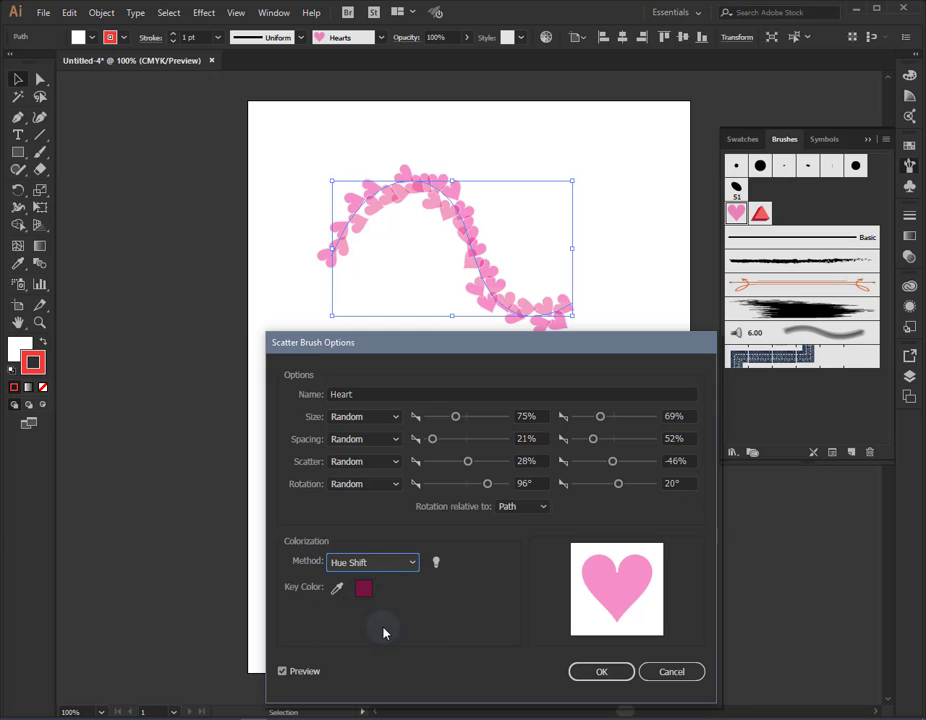
left_click(280, 671)
left_click(280, 671)
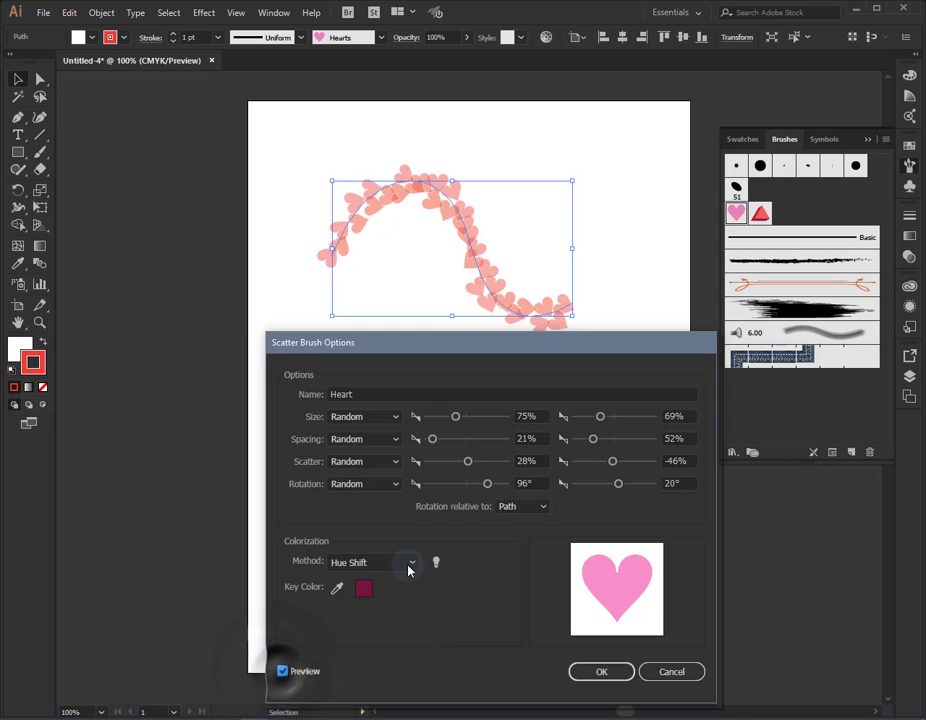
left_click(410, 562)
left_click(386, 596)
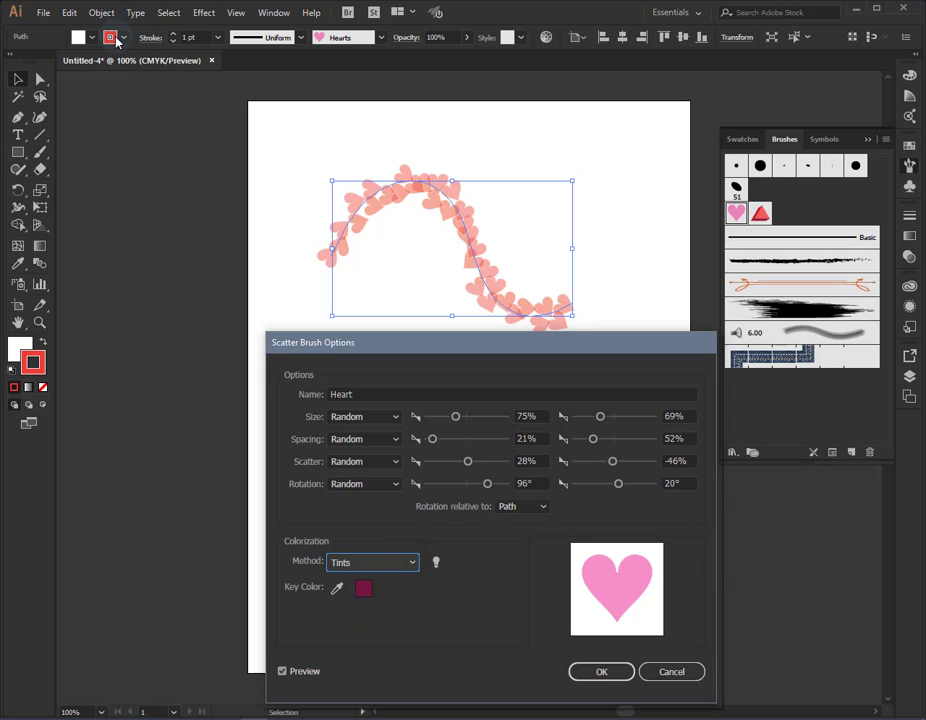
left_click(416, 567)
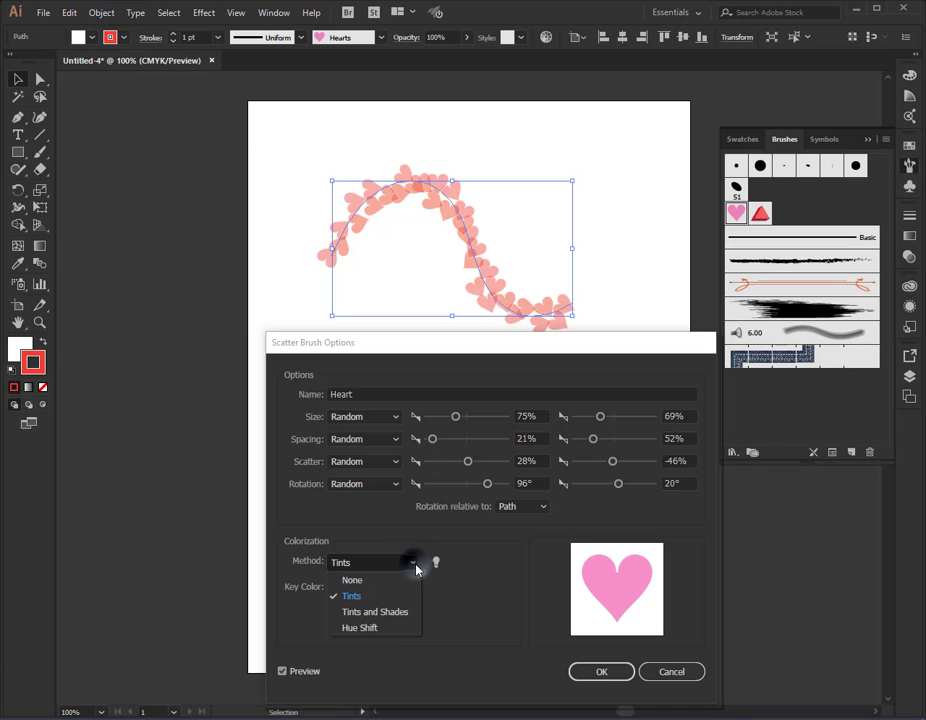
left_click(393, 580)
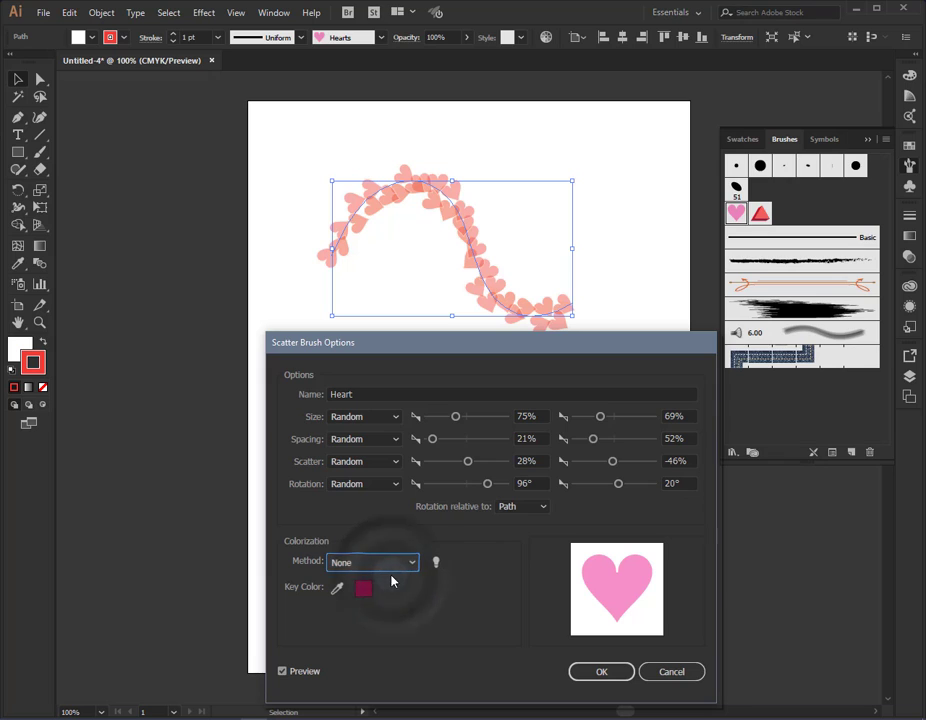
left_click(284, 673)
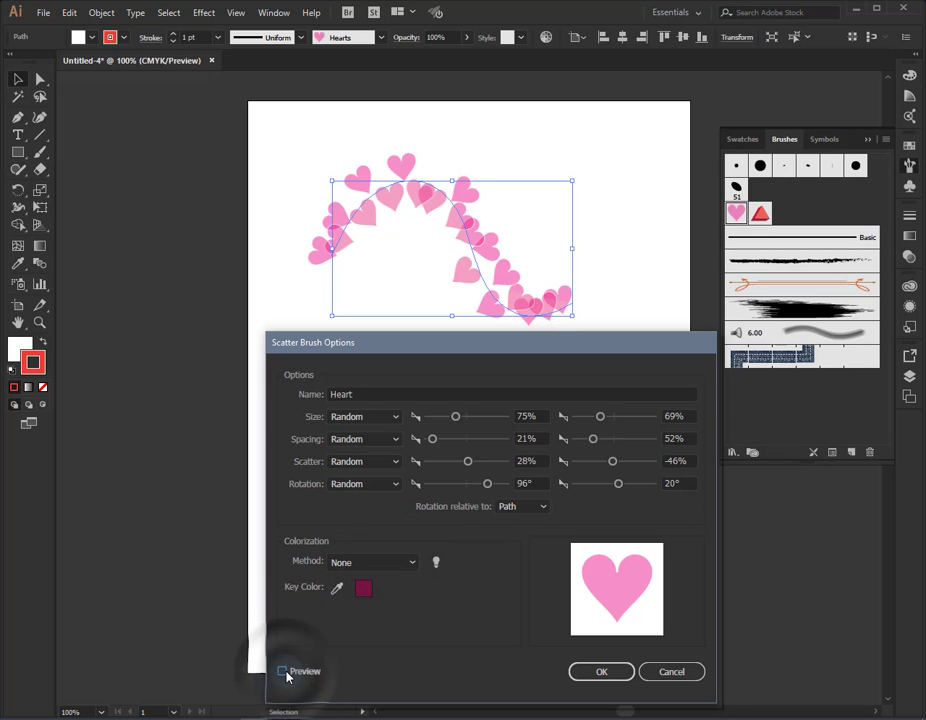
left_click(284, 673)
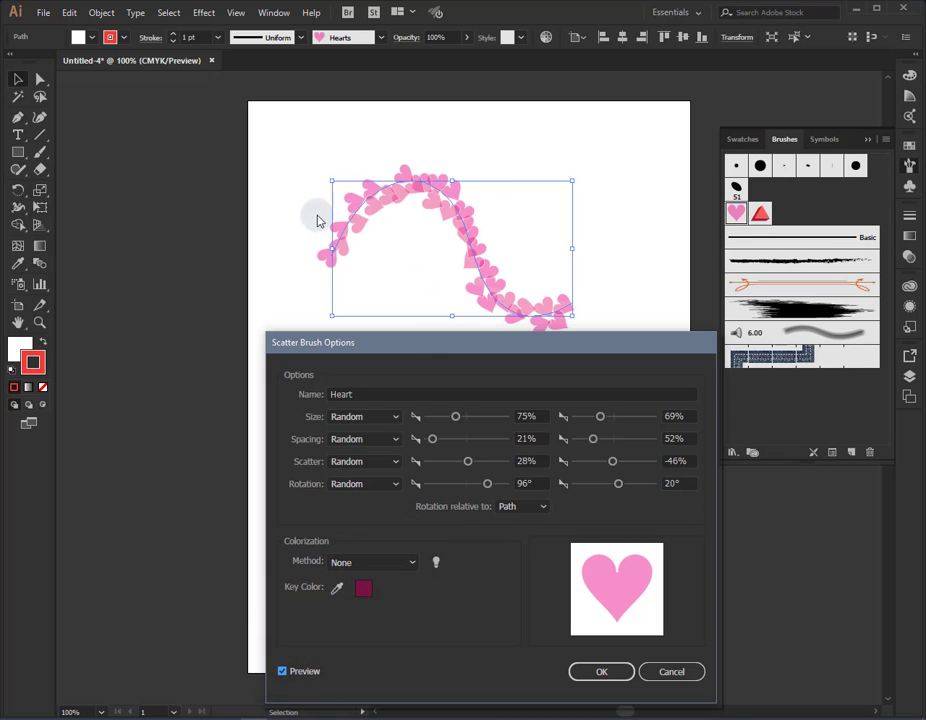
- Accept the Heart brush options with Leave Strokes, and reapply the edited Heart brush to the selected curve
left_click(595, 672)
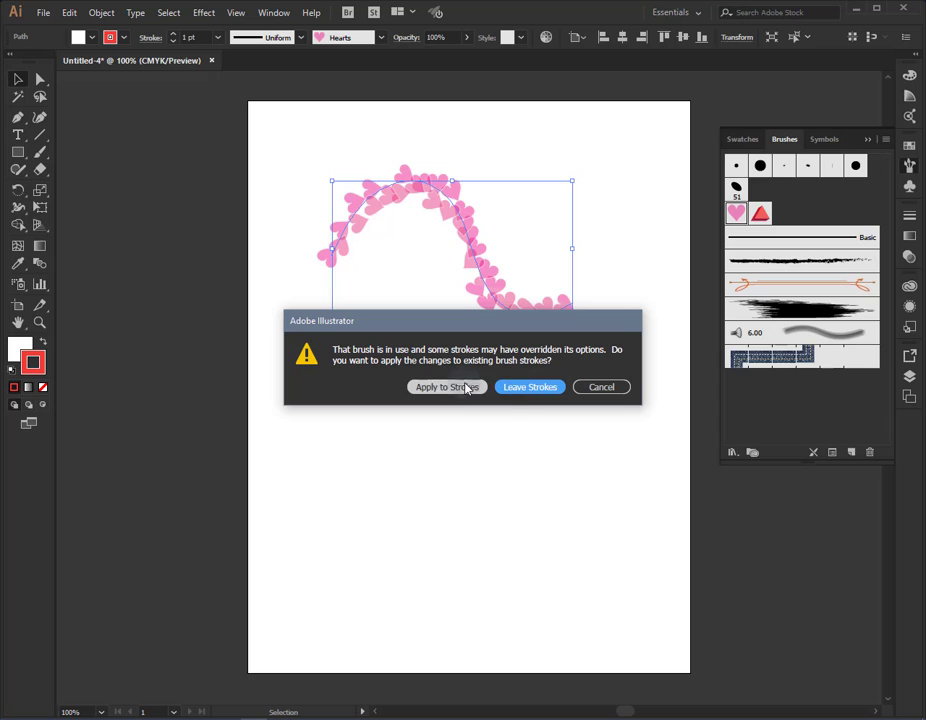
left_click(530, 388)
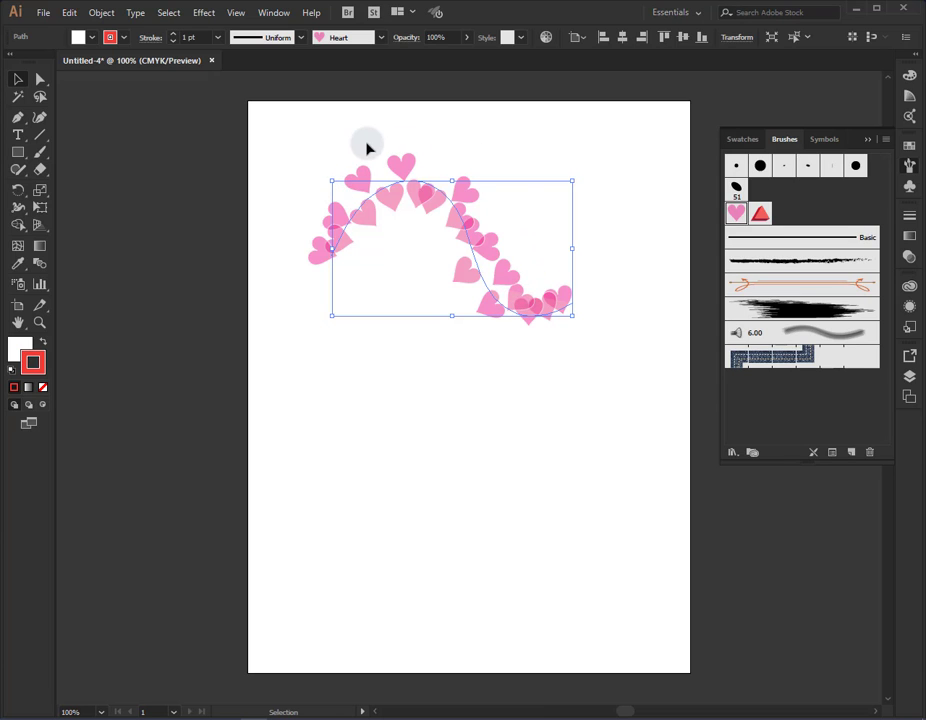
double_click(736, 213)
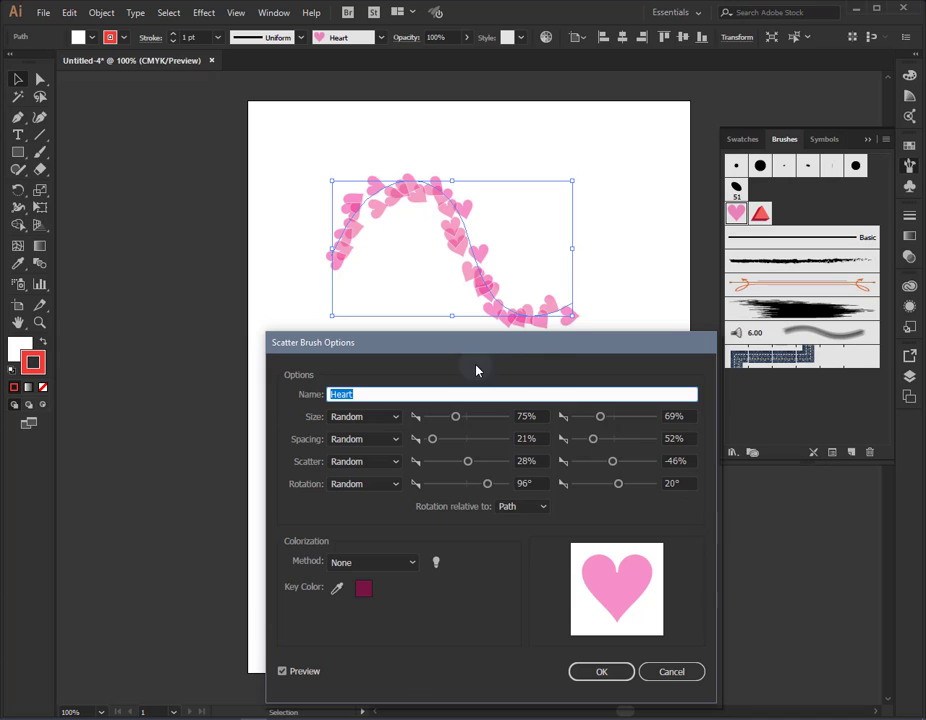
left_click(684, 675)
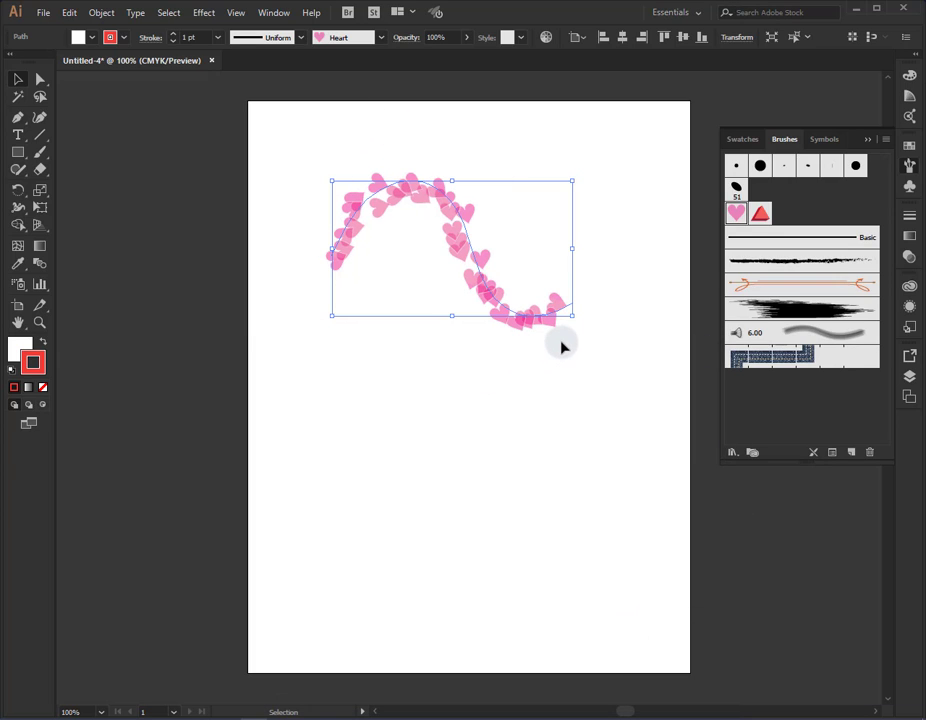
- Apply the Denim Seam pattern brush to the selected curve and open its options with the artwork in view
double_click(799, 358)
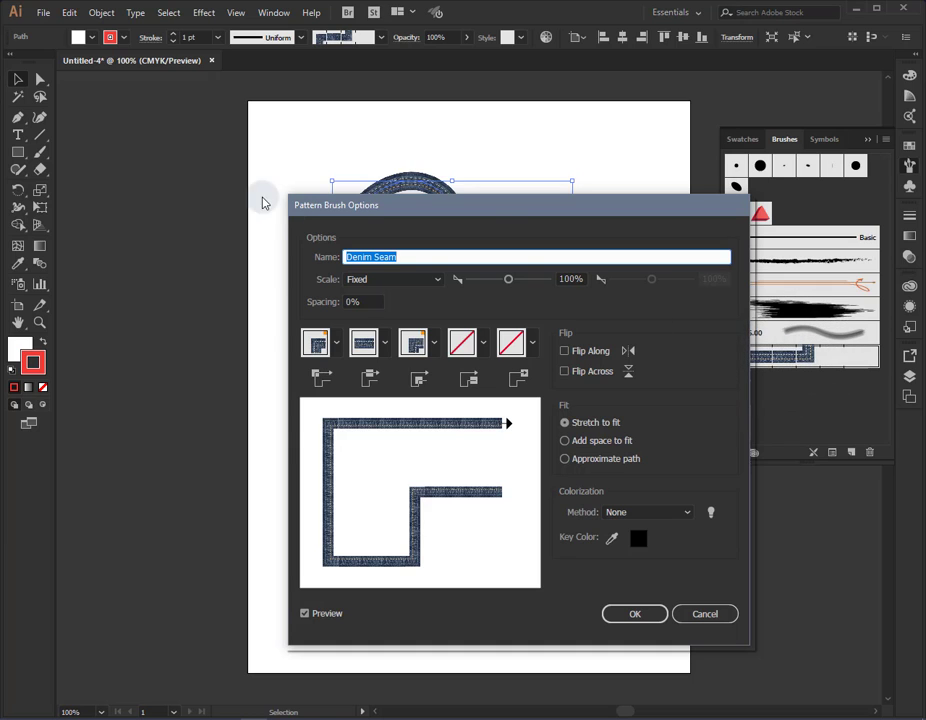
mouse_move(505, 218)
left_mouse_down()
mouse_move(486, 409)
mouse_move(480, 341)
left_mouse_up()
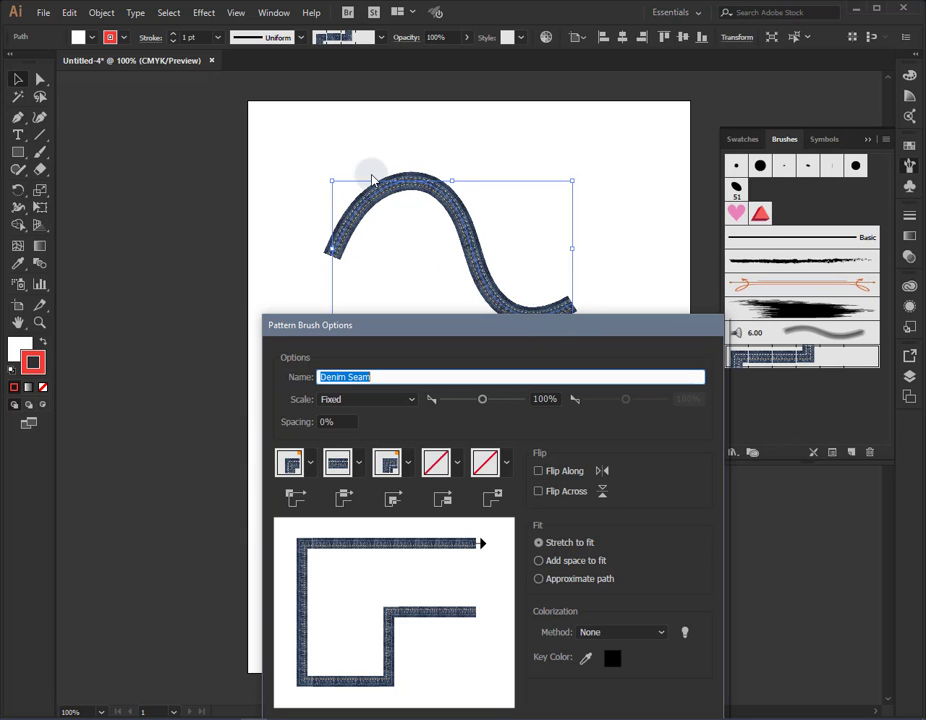
mouse_move(543, 337)
left_mouse_down()
mouse_move(579, 343)
mouse_move(464, 373)
left_mouse_up()
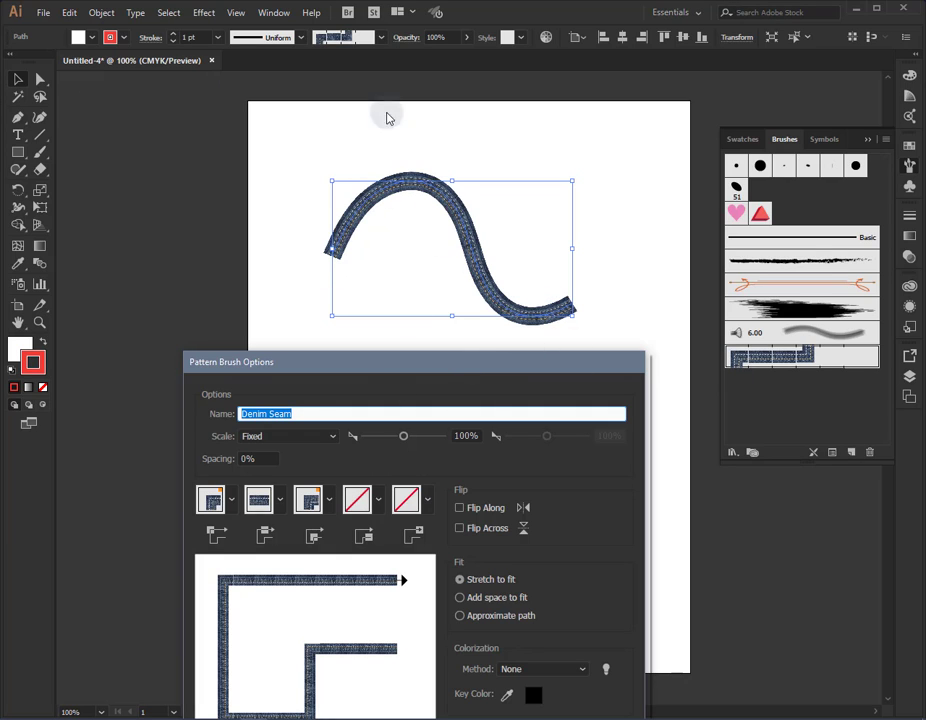
left_click_drag(495, 370, 527, 349)
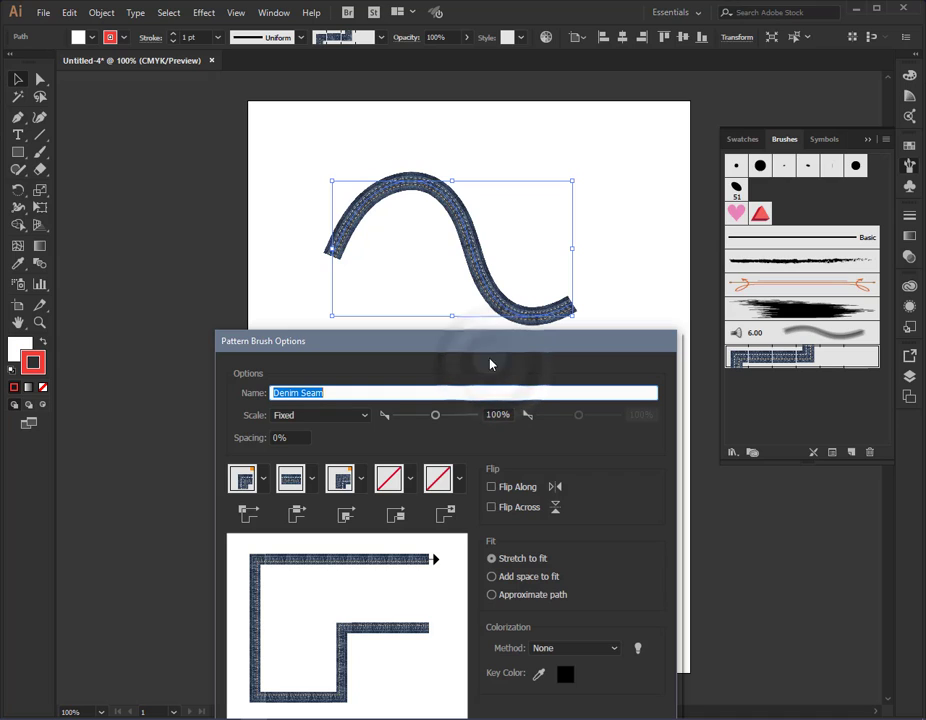
- Keep the Denim Seam scale Fixed and set it to 126%
left_click(365, 424)
left_click(365, 424)
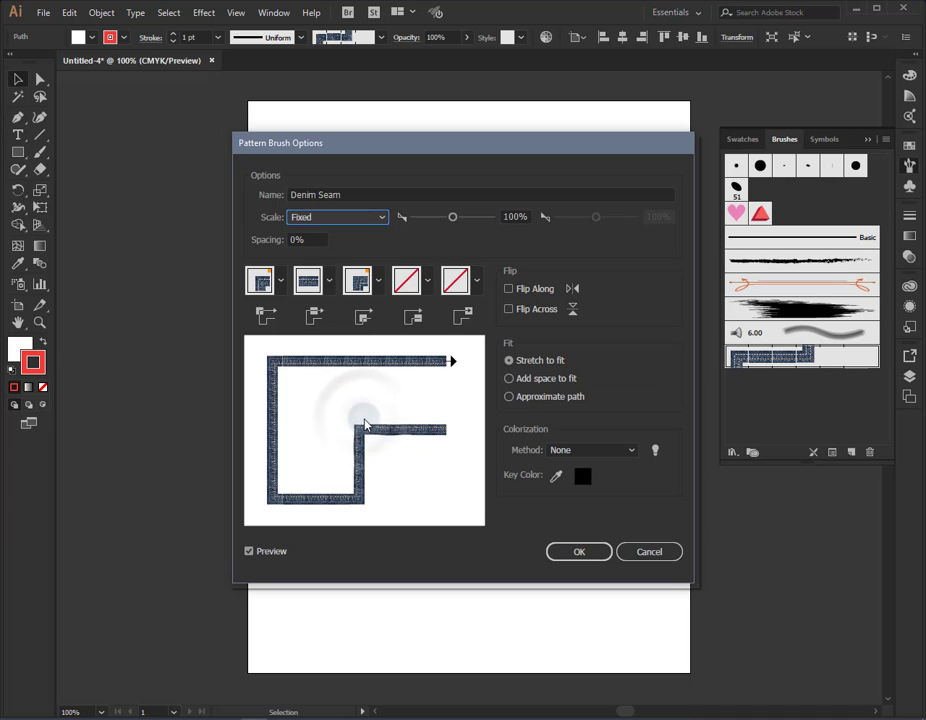
mouse_move(415, 147)
left_mouse_down()
mouse_move(383, 386)
mouse_move(413, 371)
left_mouse_up()
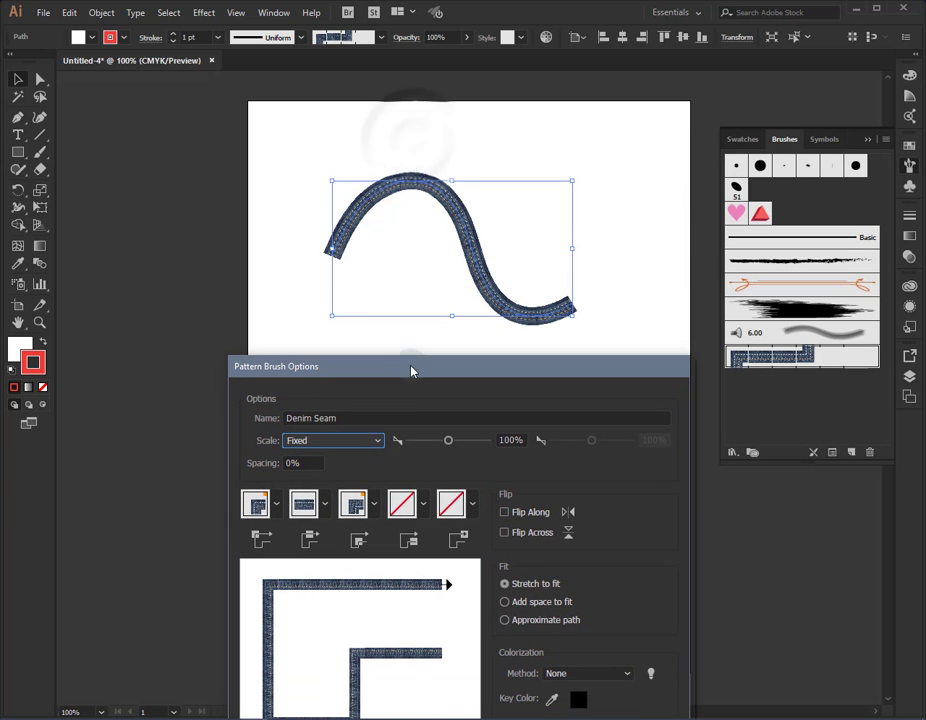
mouse_move(447, 440)
left_mouse_down()
mouse_move(429, 441)
mouse_move(456, 444)
left_mouse_up()
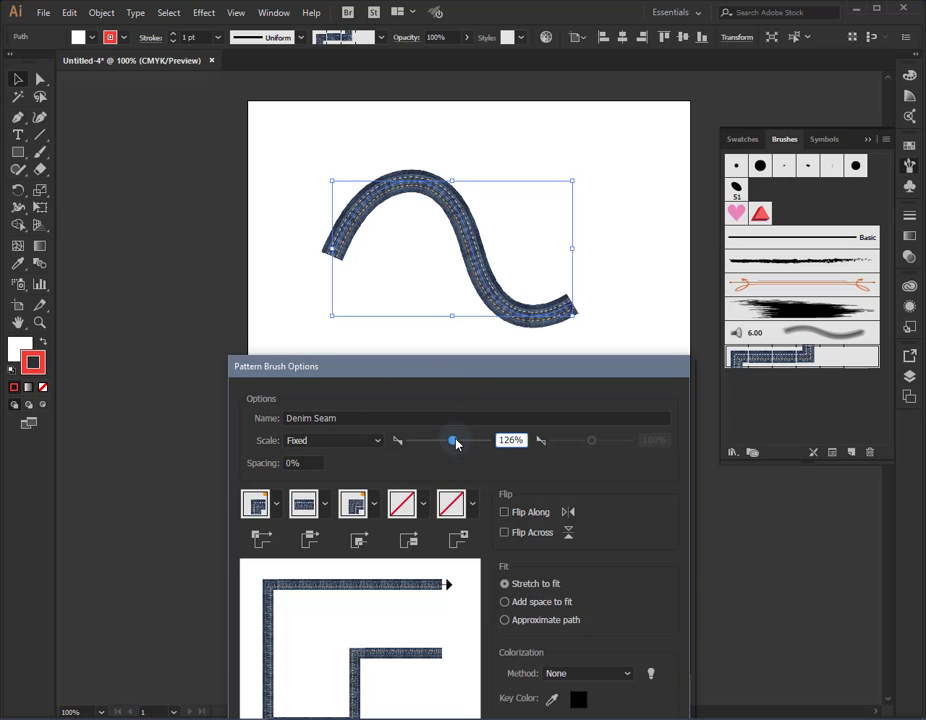
- Set the spacing between the Denim Seam pattern tiles to 16%
key("Tab")
key("Up")
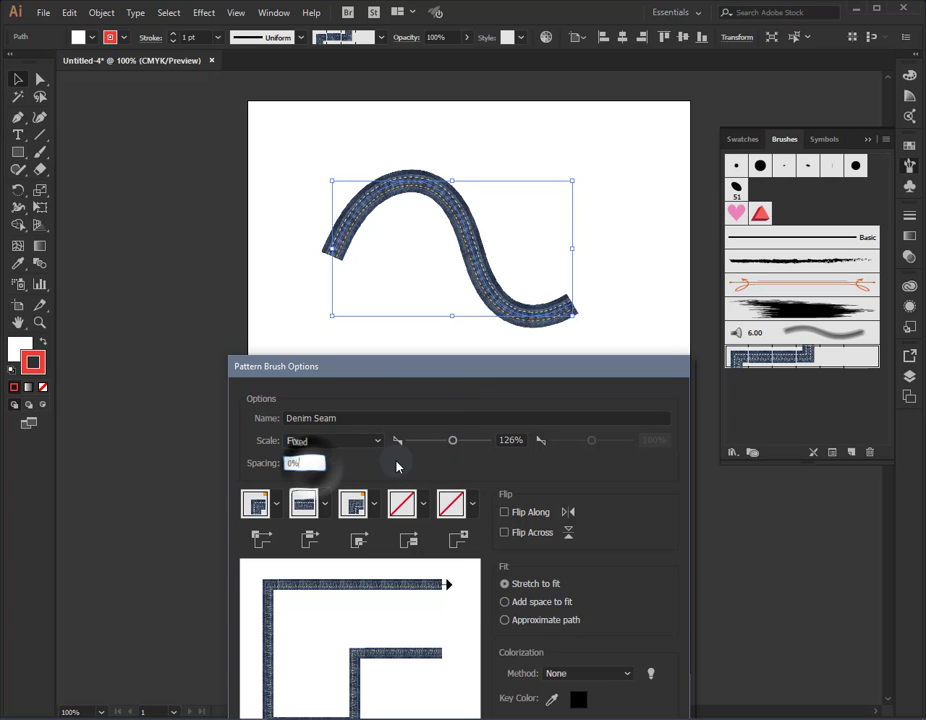
key("Up")
key("Up")
key("Up")
key("Up")
key("Up")
key("Up")
key("Up")
key("Up")
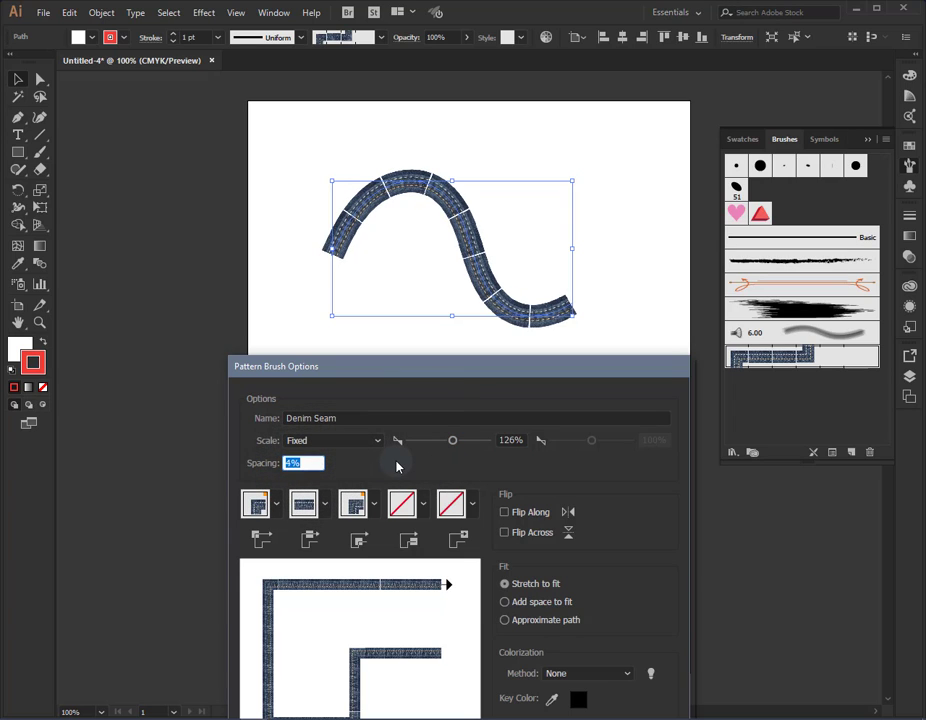
key("Up")
key("Up")
key("Up")
key("Up")
key("Up")
key("Up")
key("Up")
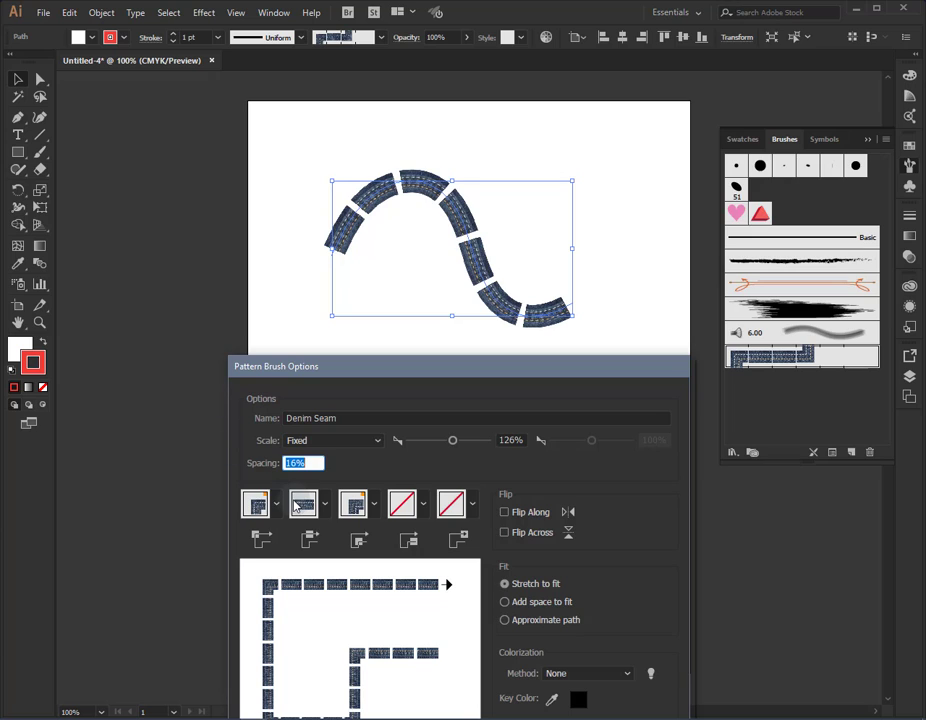
left_click(312, 463)
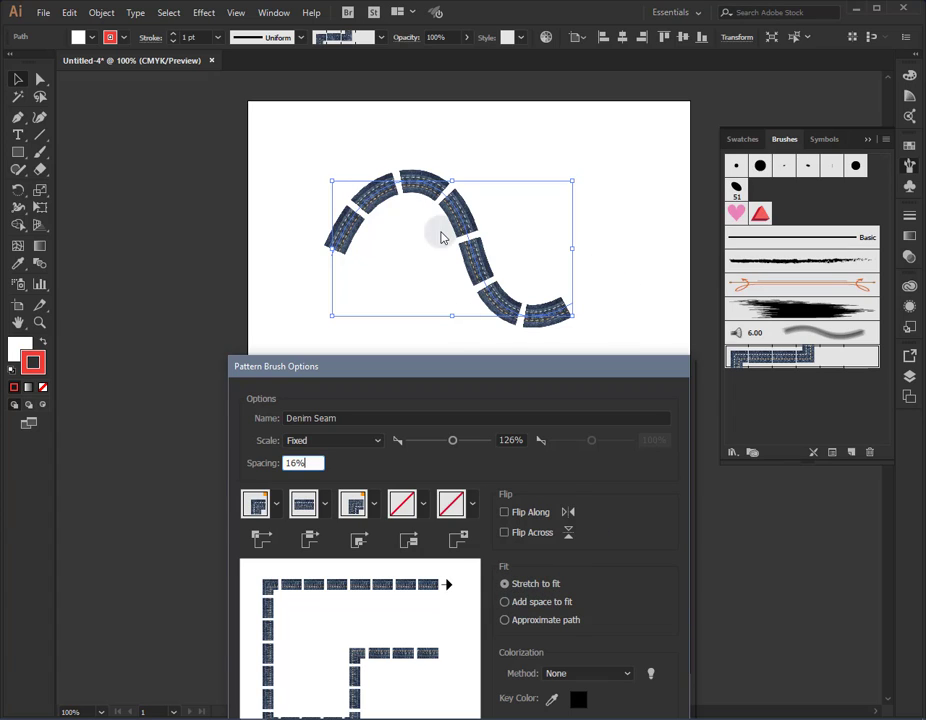
- Compare the Add space to fit and Approximate path options for Denim Seam, and return to Stretch to fit
left_click(504, 602)
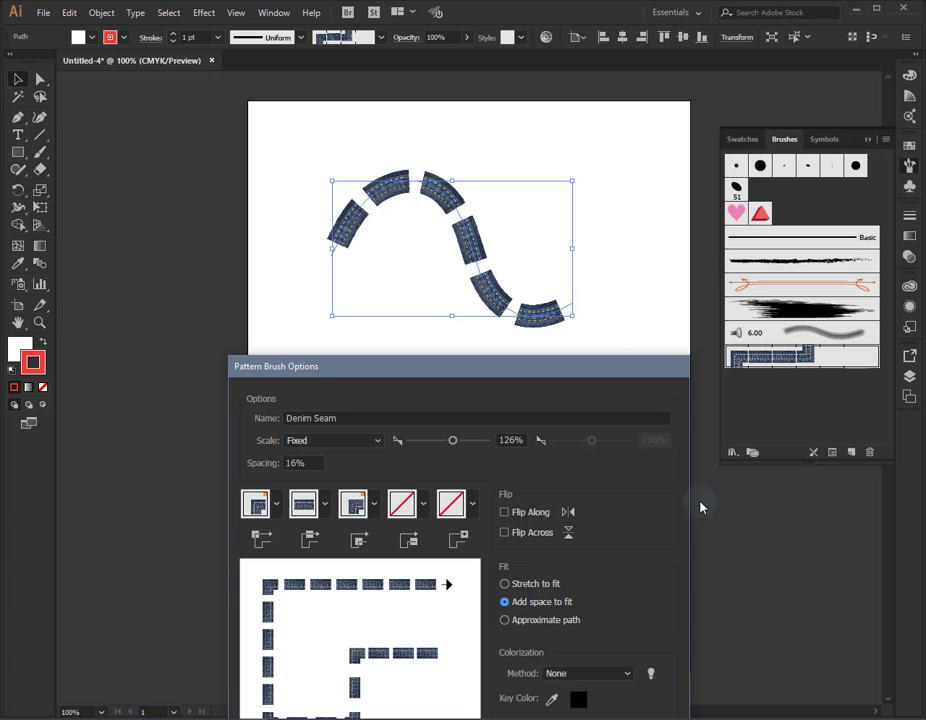
left_click(505, 622)
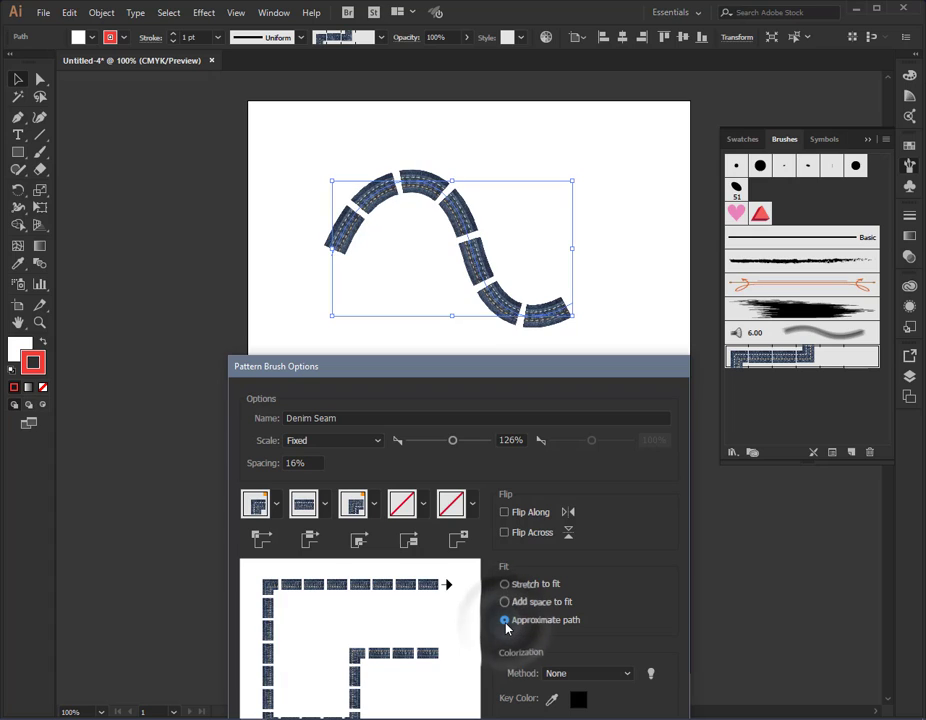
left_click_drag(460, 366, 680, 125)
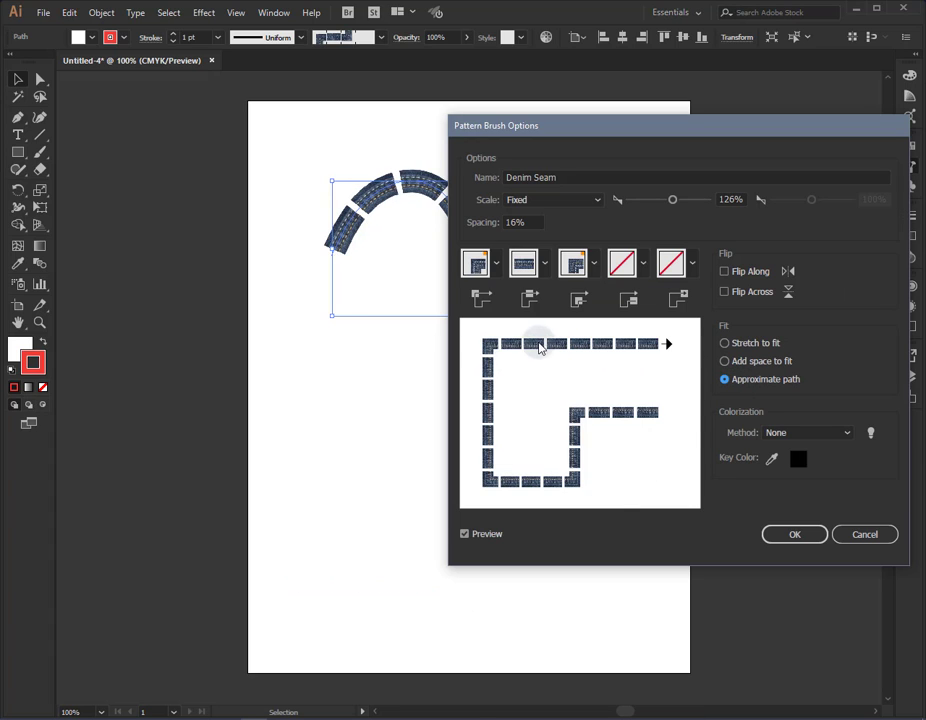
left_click(726, 363)
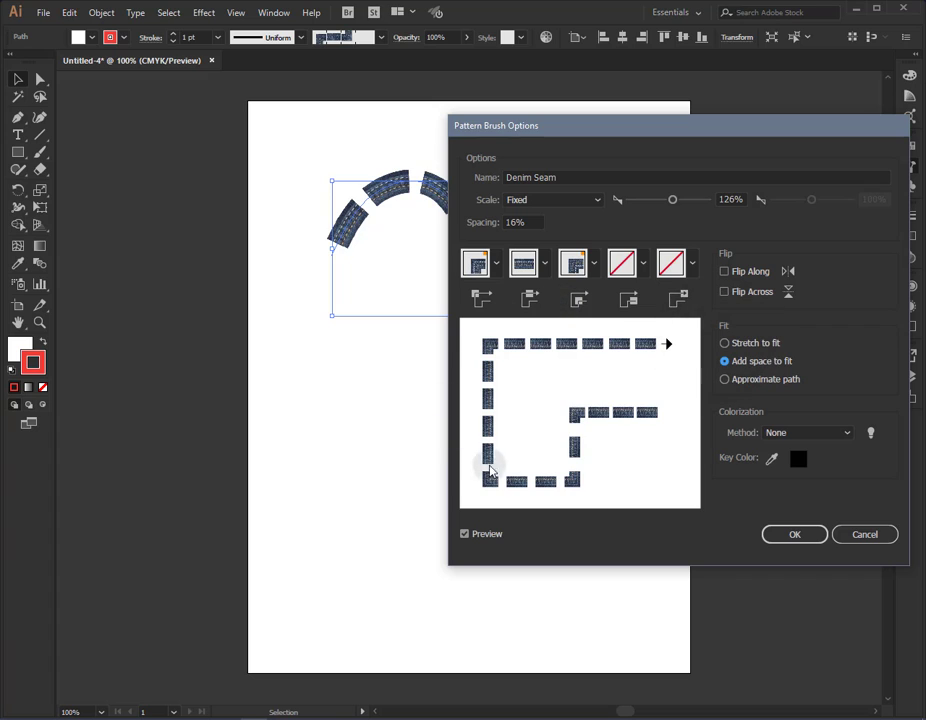
left_click(725, 344)
- Try Flip Along and Flip Across on the Denim Seam pattern, and turn both off again
left_click(724, 291)
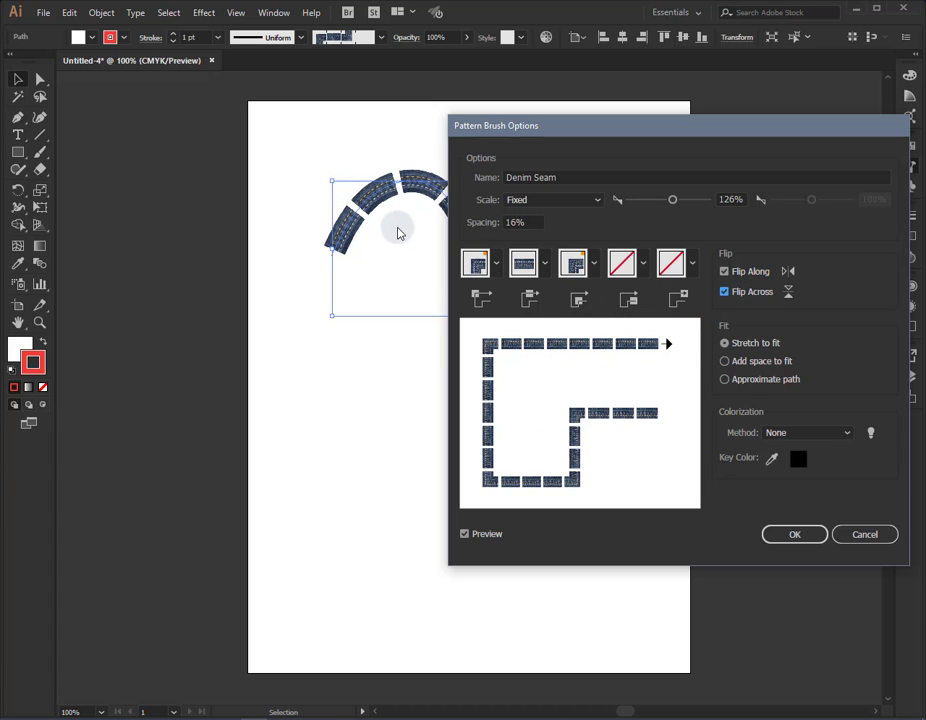
left_click(726, 292)
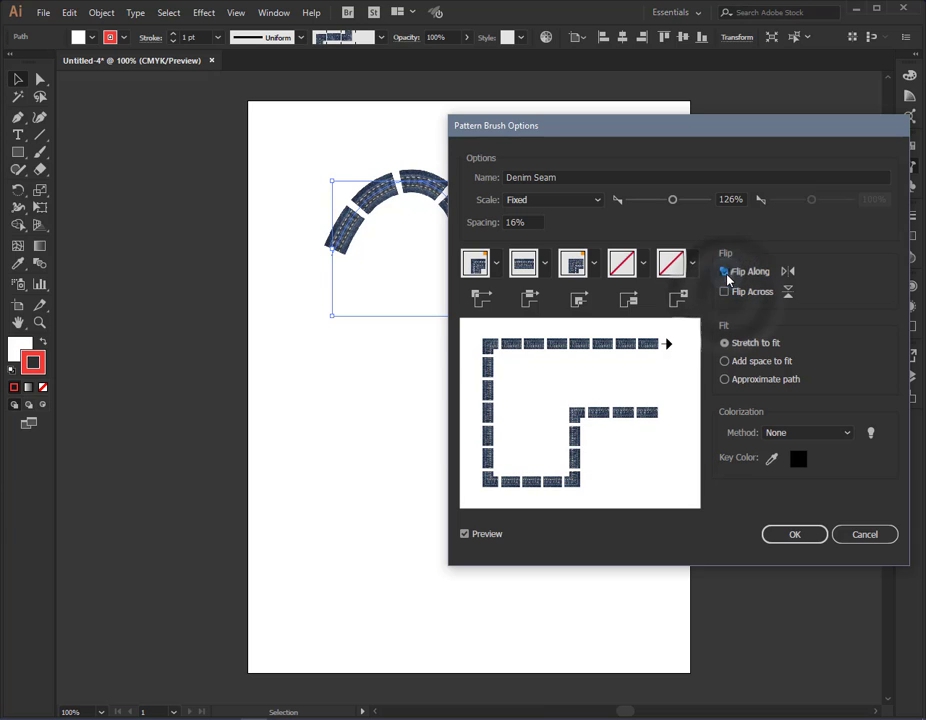
left_click(725, 272)
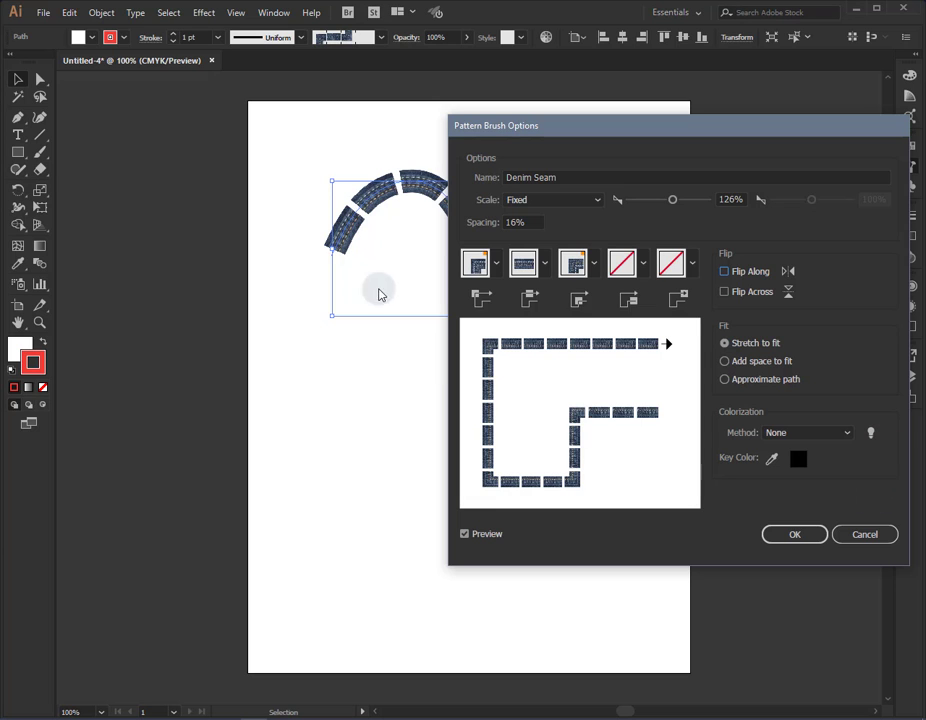
mouse_move(614, 135)
left_mouse_down()
mouse_move(577, 200)
mouse_move(553, 281)
left_mouse_up()
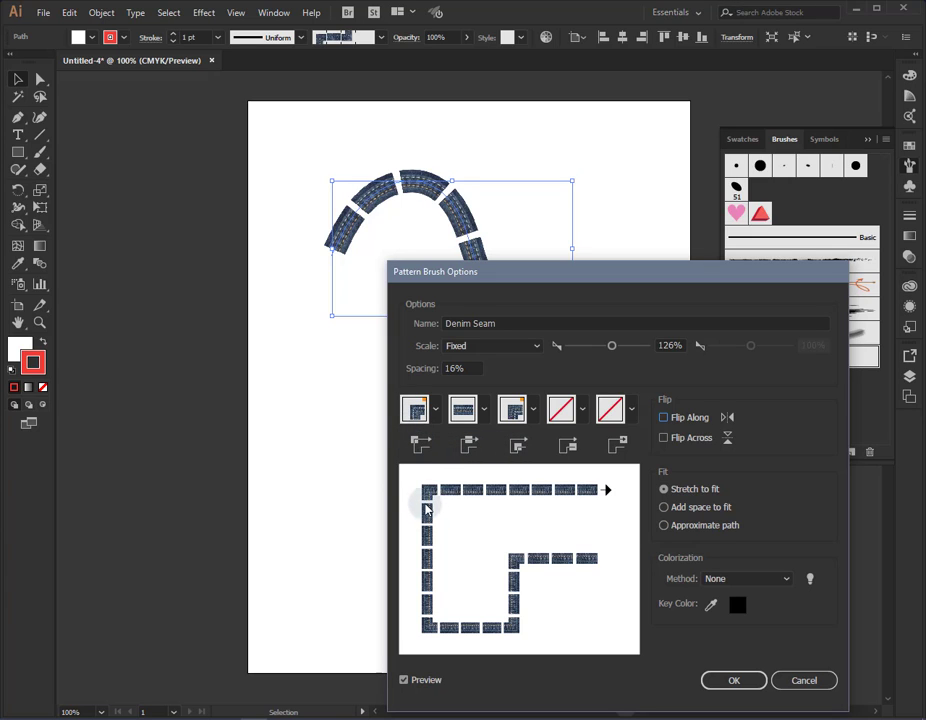
- Set the Denim Seam brush's side tile to Pompadour and its inner corner tile to Auto-Between
left_click(483, 412)
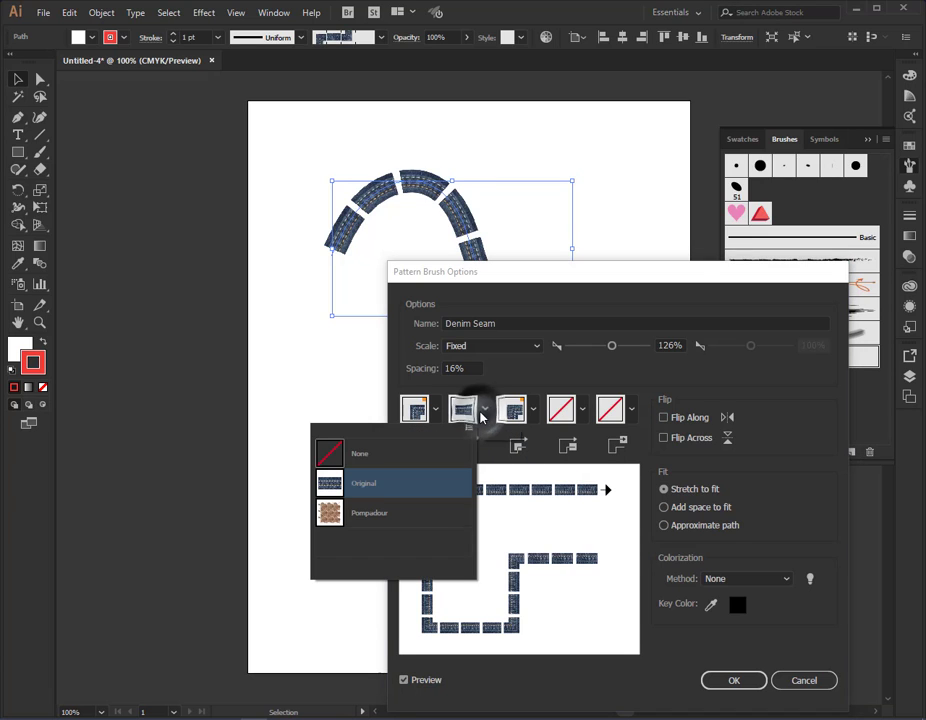
left_click(327, 519)
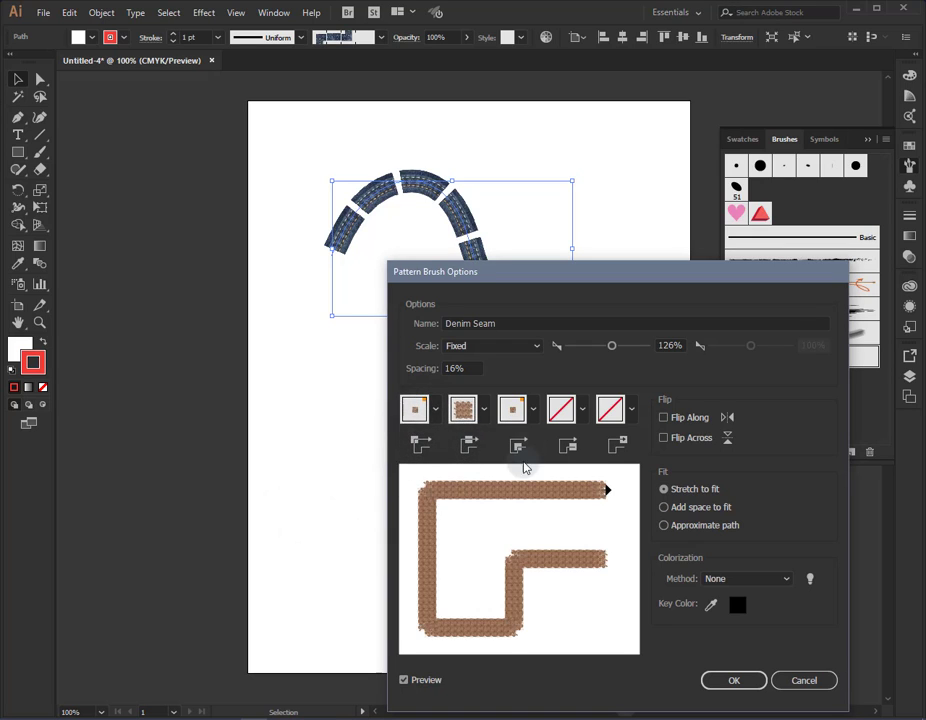
left_click(534, 411)
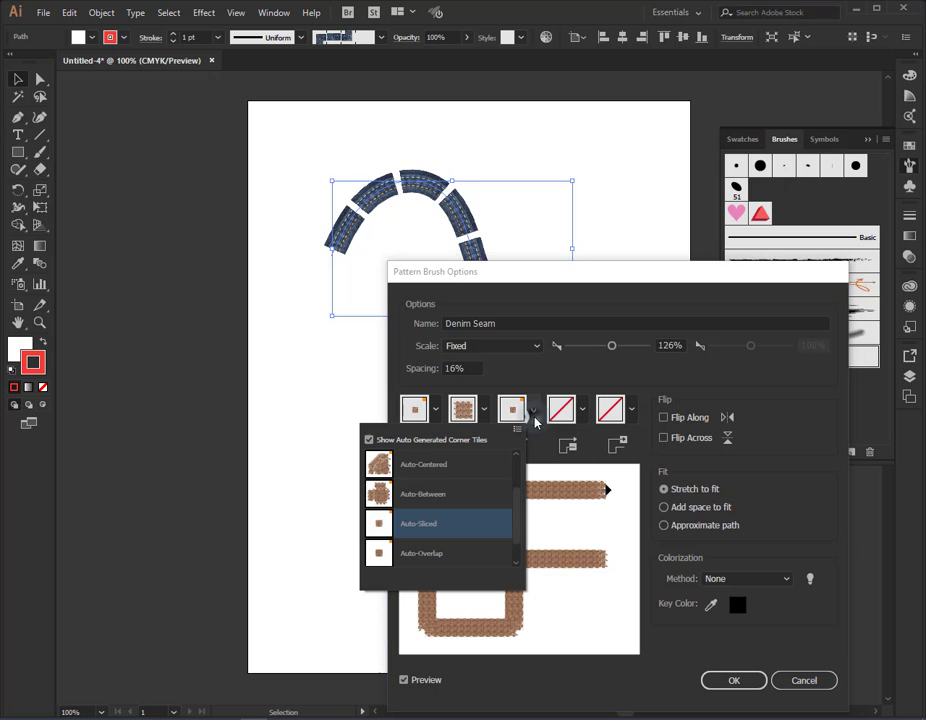
left_click(385, 496)
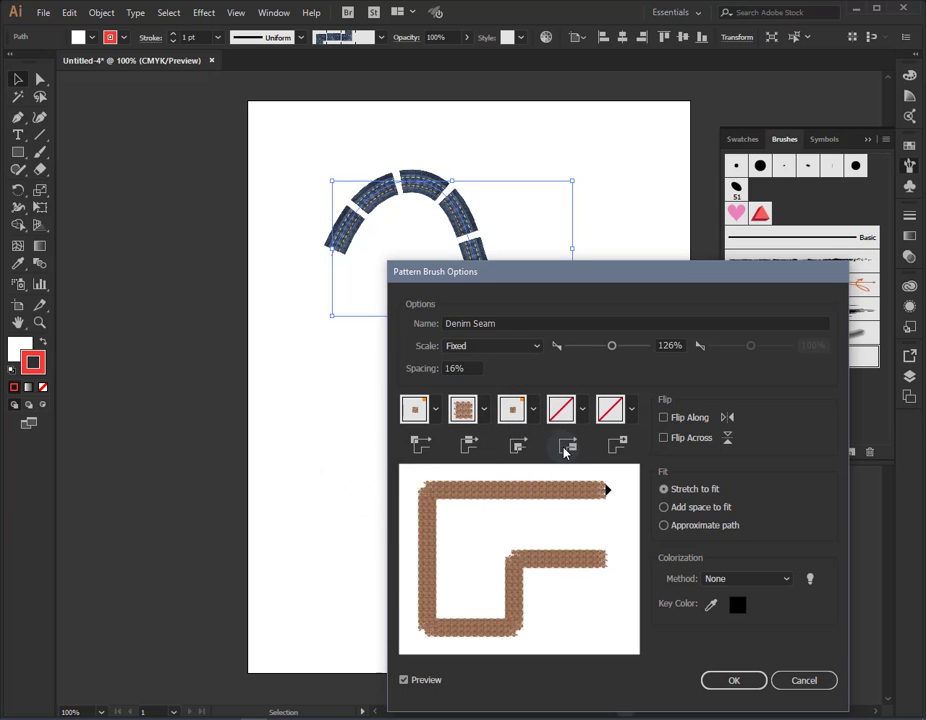
- Set the start tile to Pompadour and save the changes as a new brush copy, leaving the existing strokes as they are
left_click(582, 410)
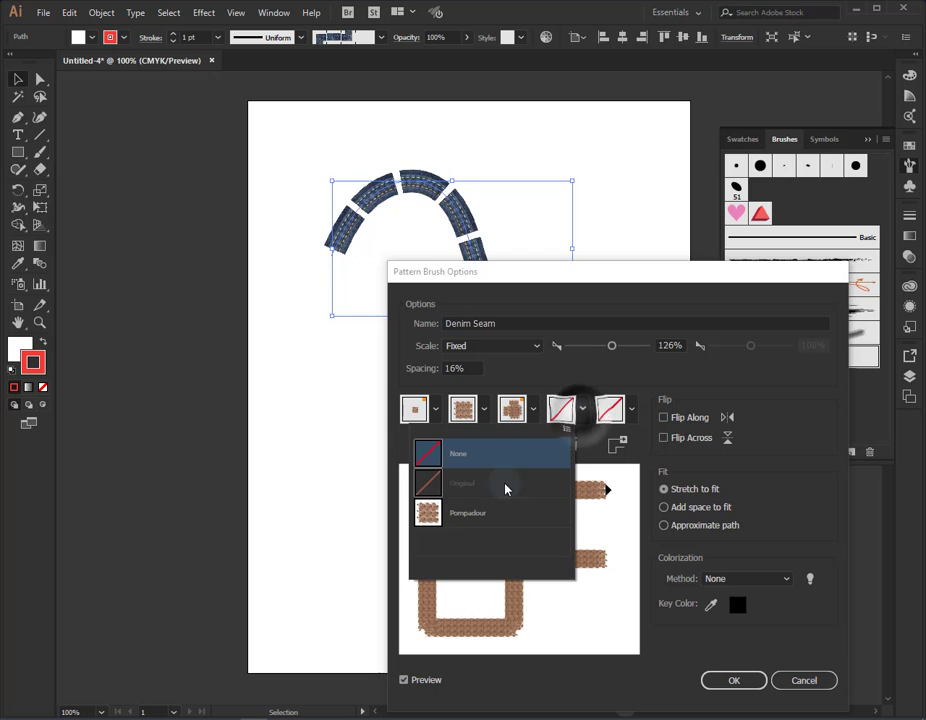
left_click(433, 515)
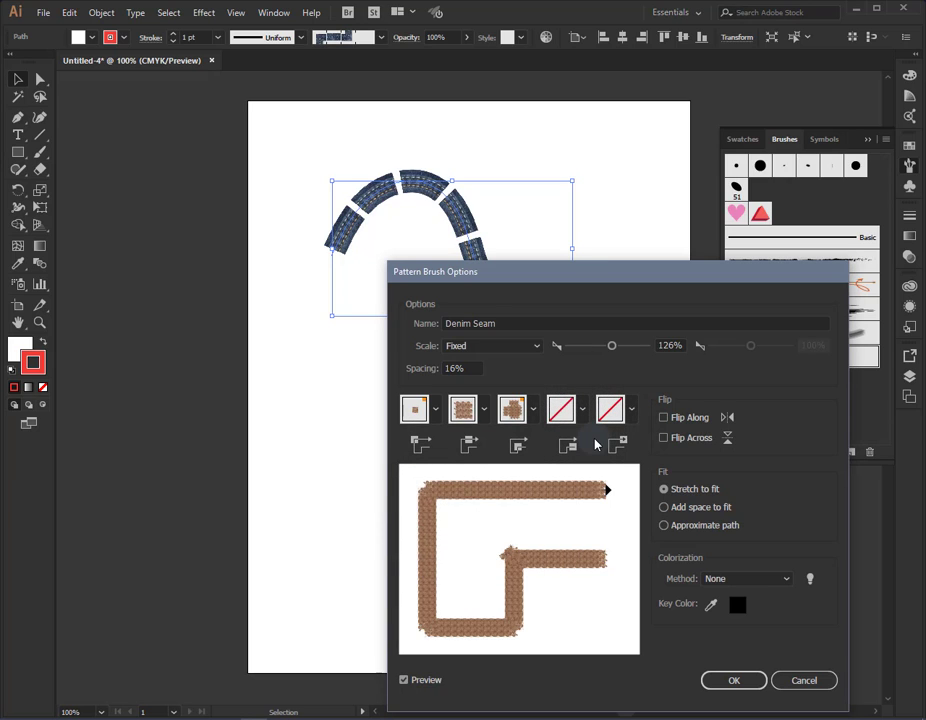
left_click(405, 680)
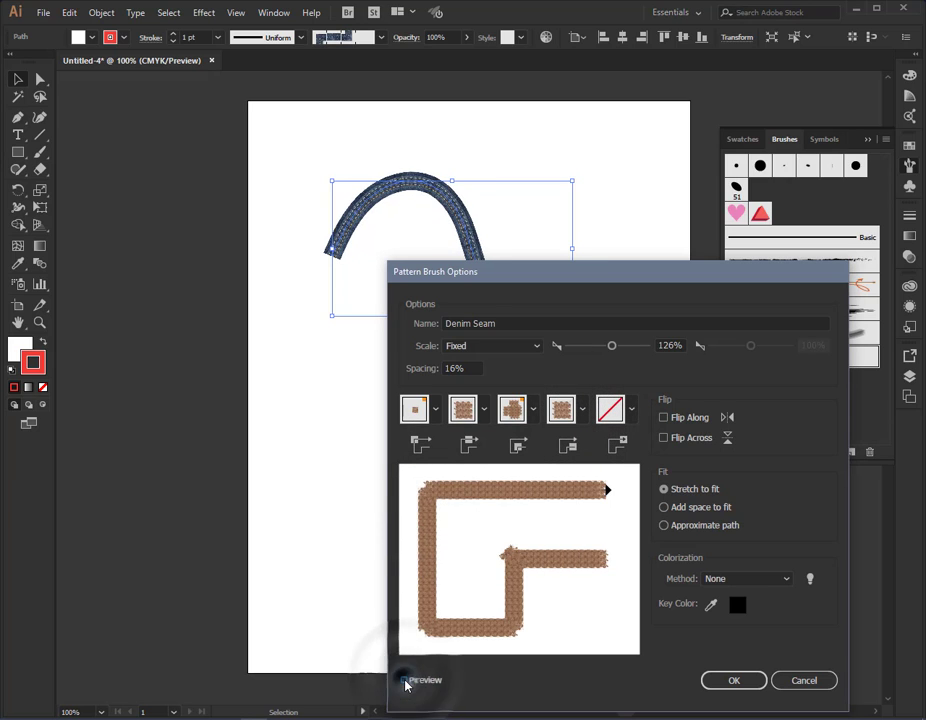
left_click(405, 680)
left_click(721, 680)
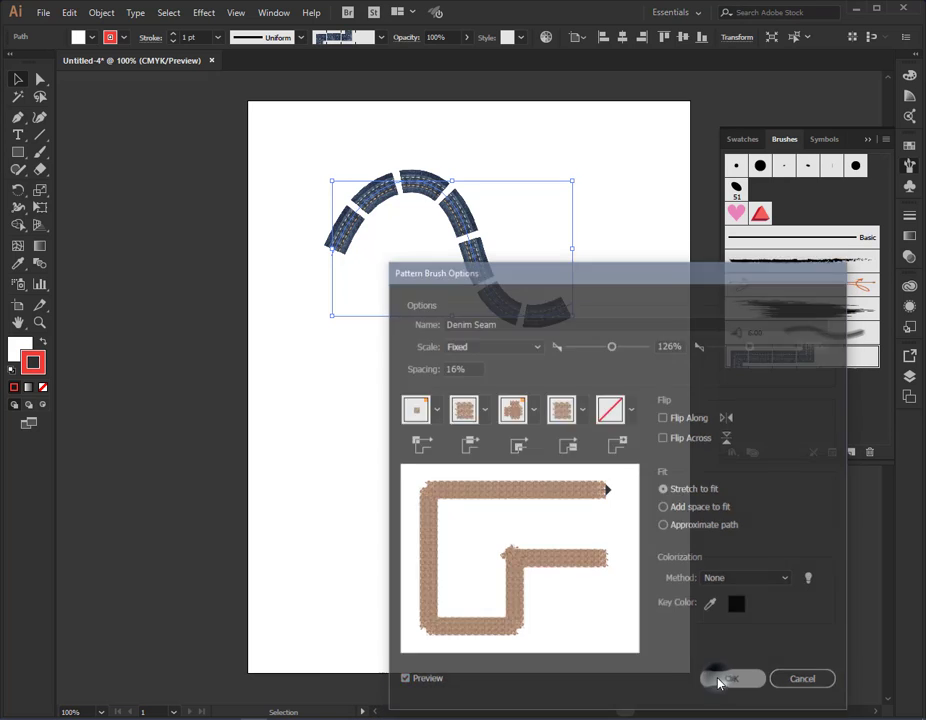
left_click(541, 392)
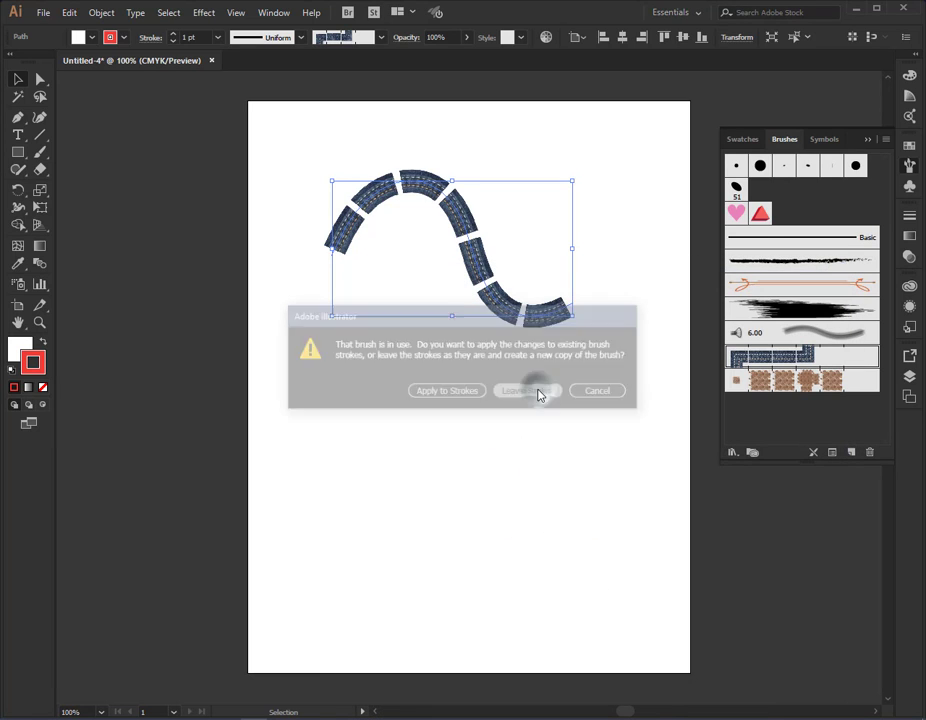
- Try the new Pompadour pattern brush on the wavy path, and undo it
left_click(787, 383)
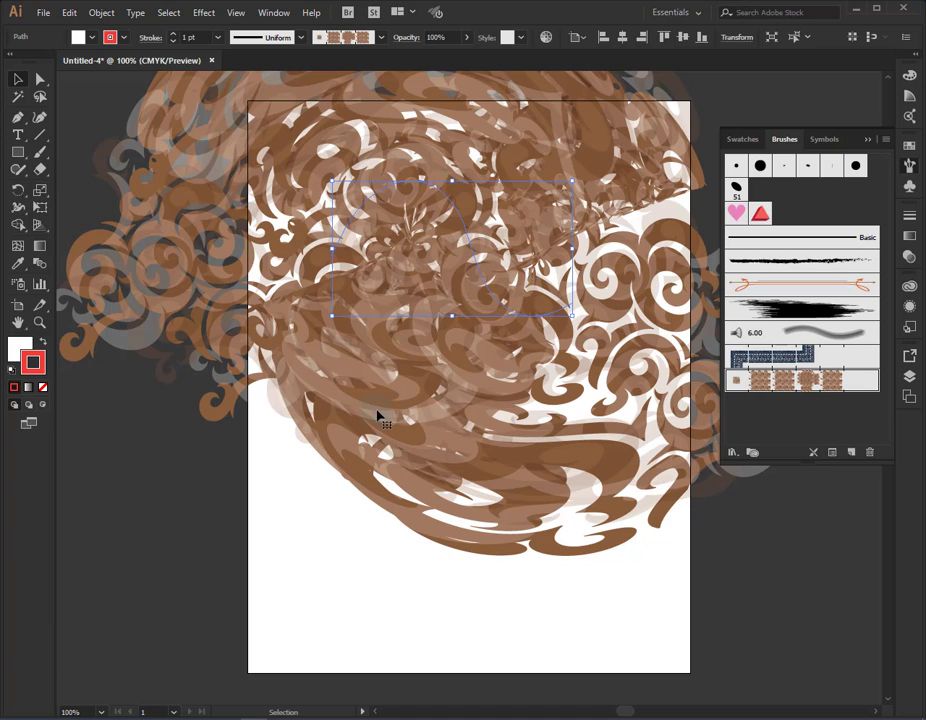
key("a")
key("ctrl+z")
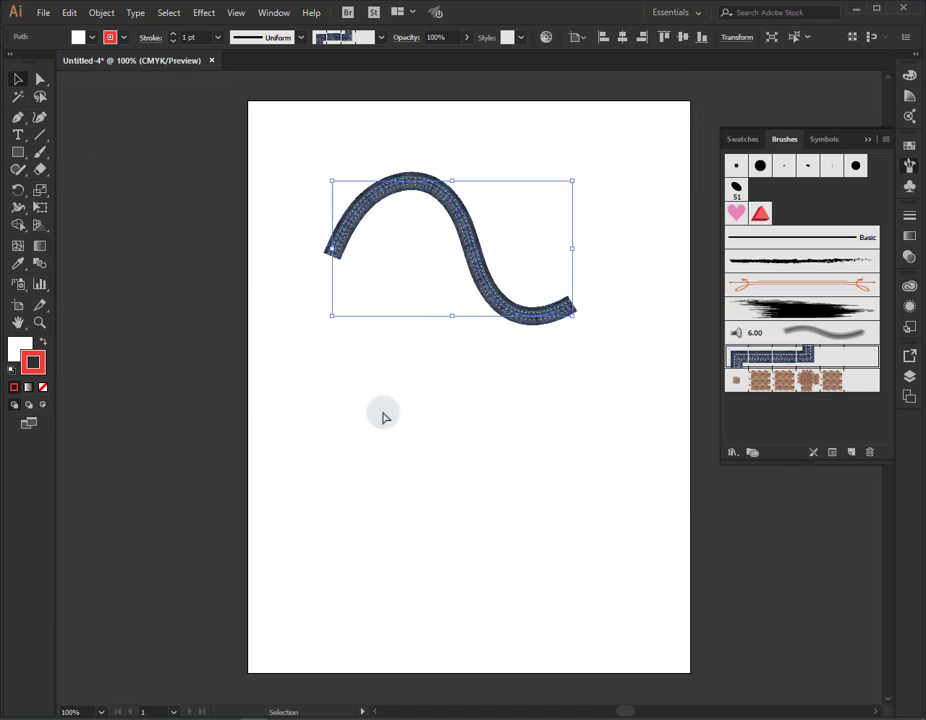
- Draw a rectangle below the wavy path with a C=0 M=80 Y=95 K=0 stroke and a green fill
left_click(18, 153)
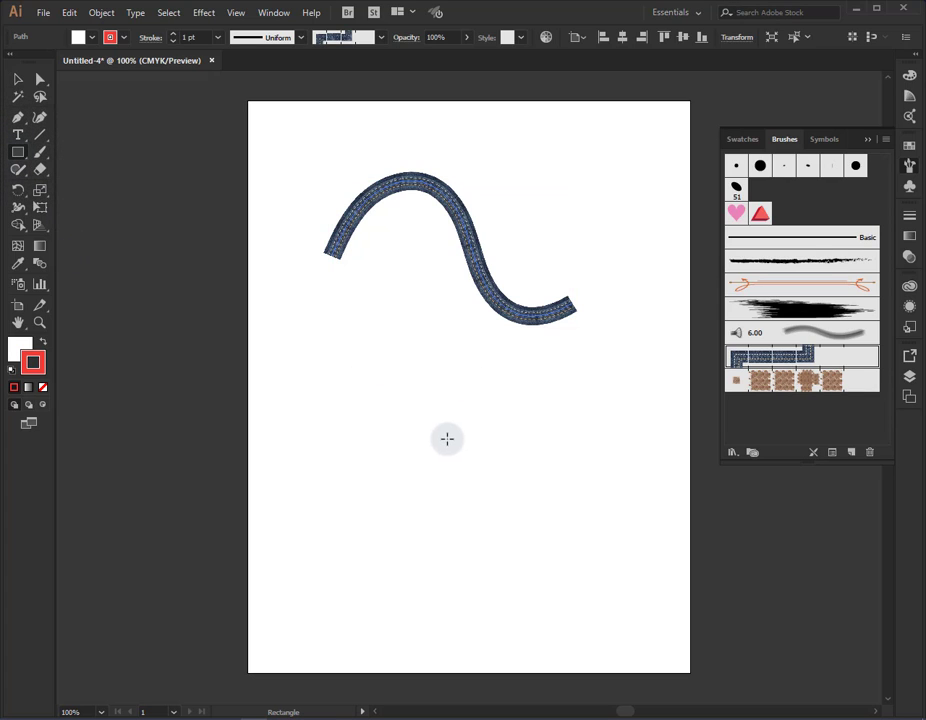
left_click(18, 155)
left_click(55, 152)
left_click(121, 40)
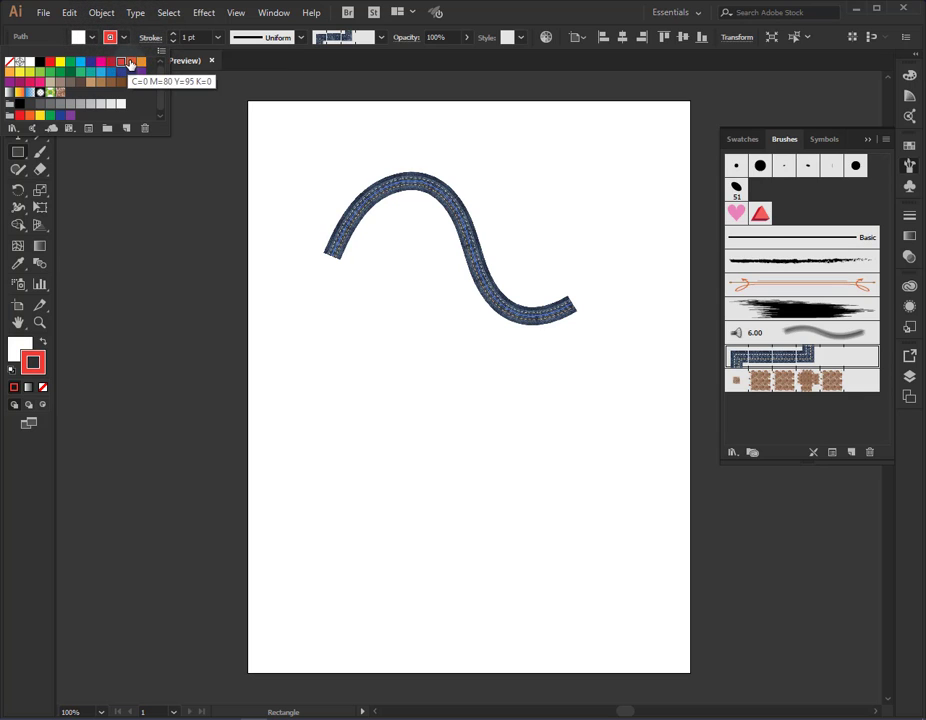
left_click(131, 62)
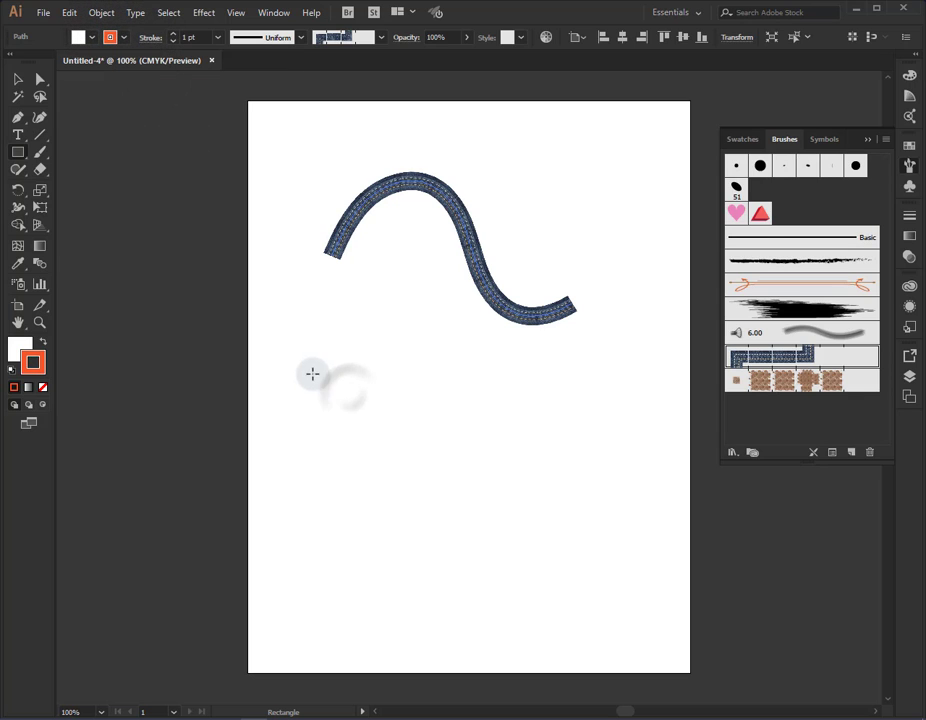
left_click_drag(313, 373, 411, 489)
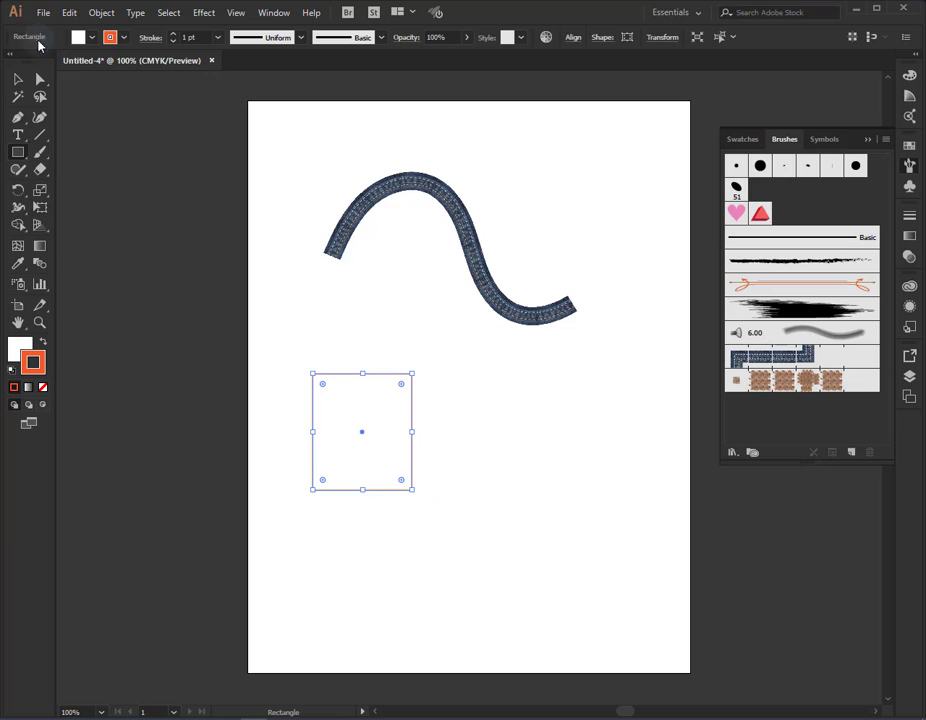
left_click(91, 38)
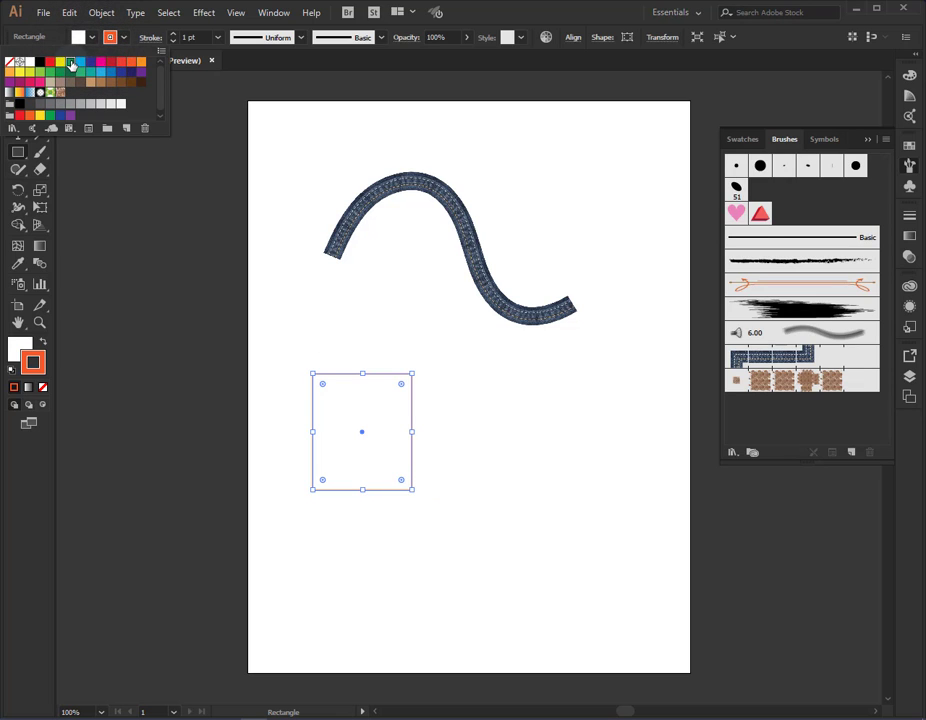
left_click(70, 62)
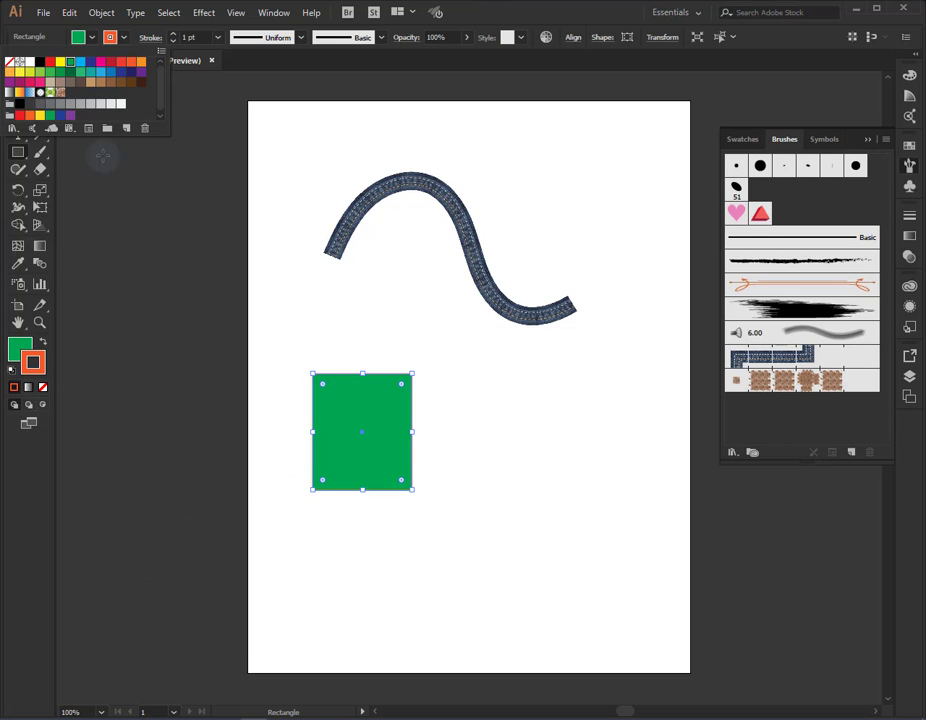
- Add the green rectangle as both the start tile and the end tile of the Denim Seam 2 pattern brush
key("alt")
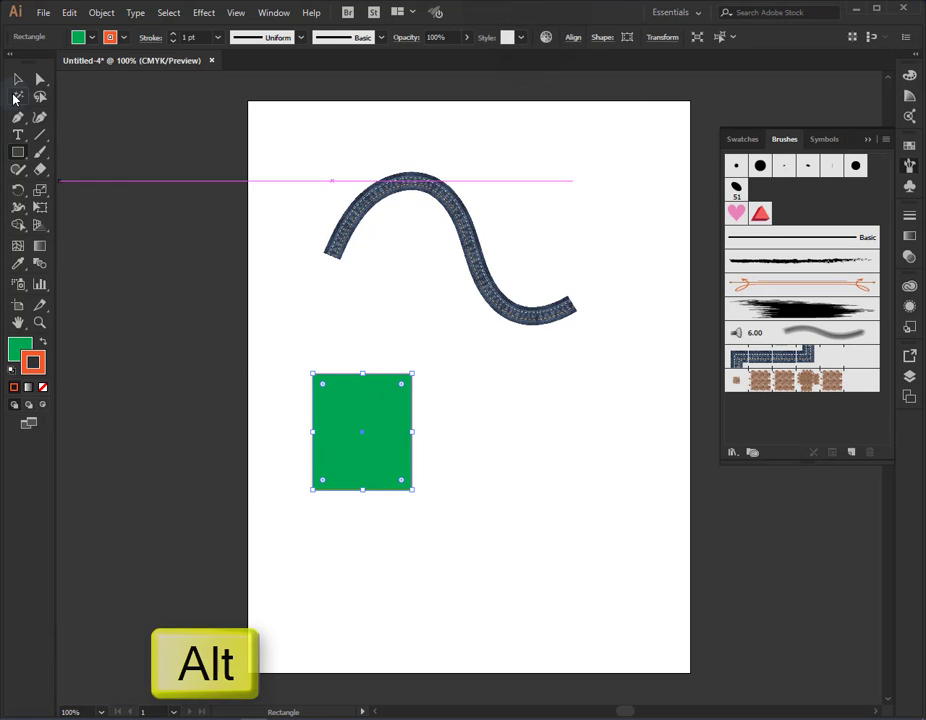
left_click(18, 78)
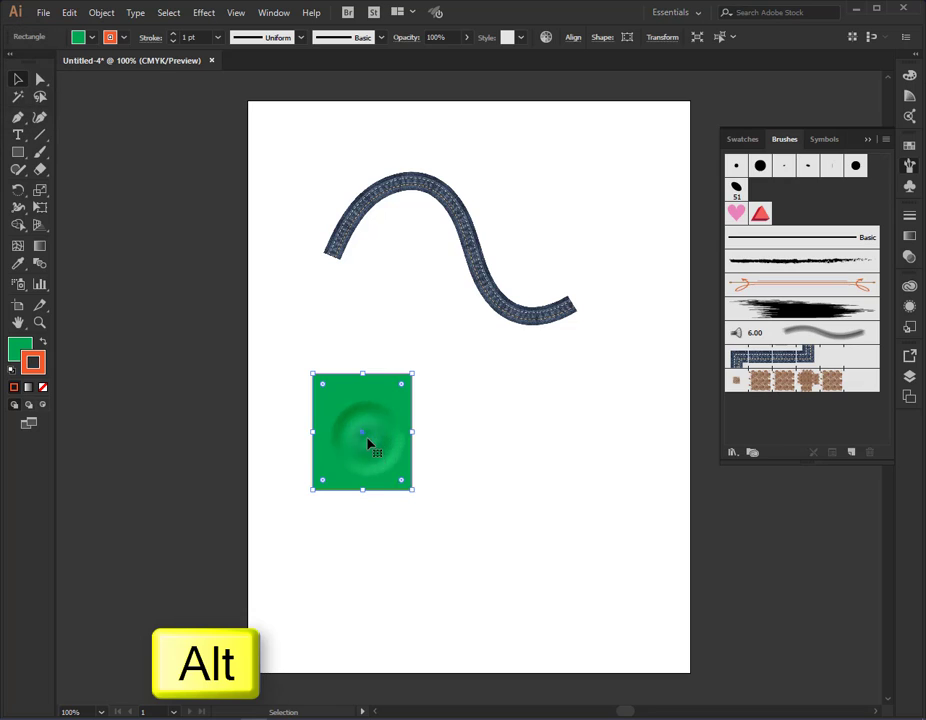
mouse_move(370, 443)
left_mouse_down()
mouse_move(653, 384)
mouse_move(831, 390)
left_mouse_up()
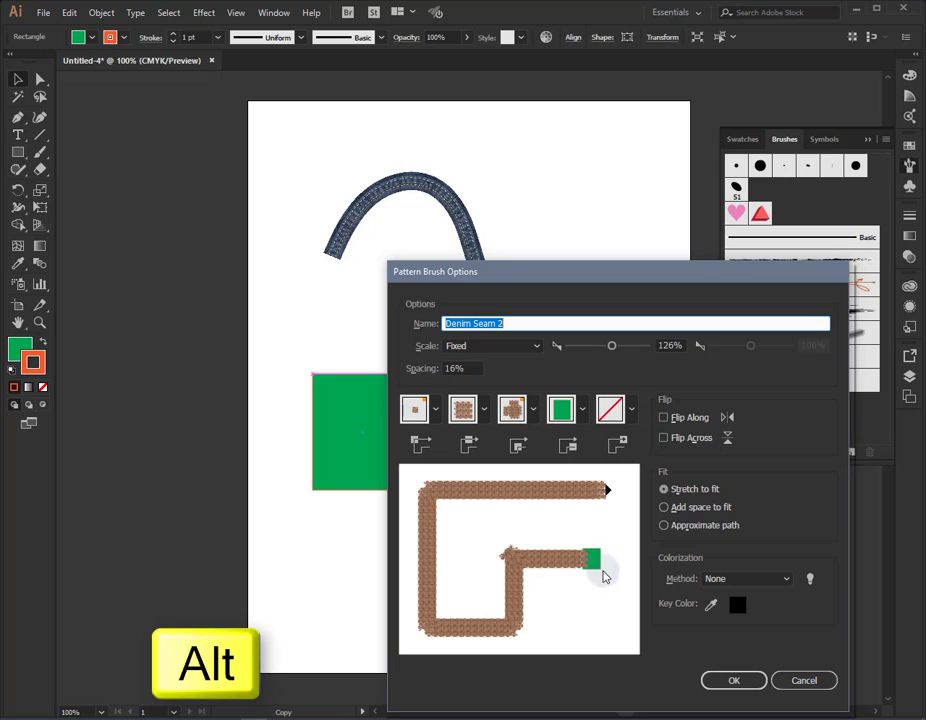
left_click(734, 681)
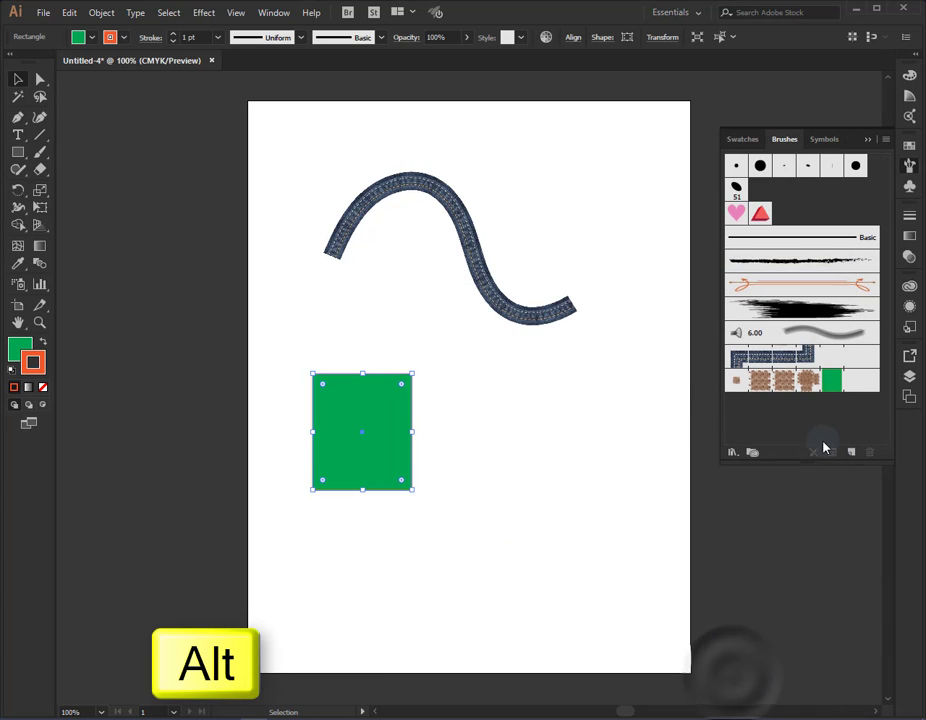
mouse_move(833, 387)
left_mouse_down()
mouse_move(589, 377)
mouse_move(304, 482)
mouse_move(360, 442)
mouse_move(882, 418)
mouse_move(857, 390)
left_mouse_up()
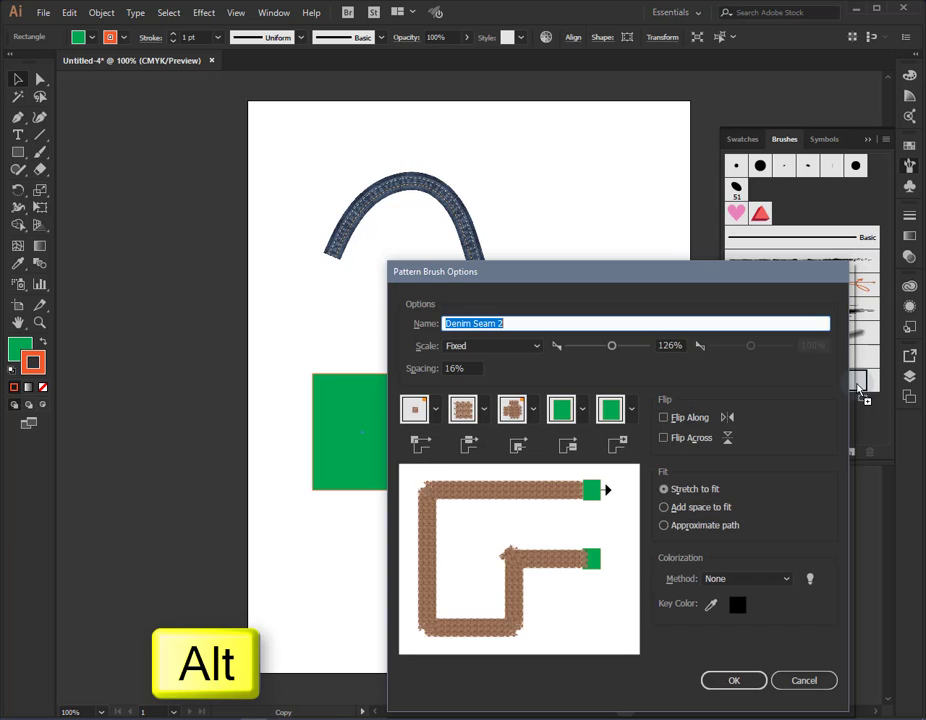
left_click(733, 681)
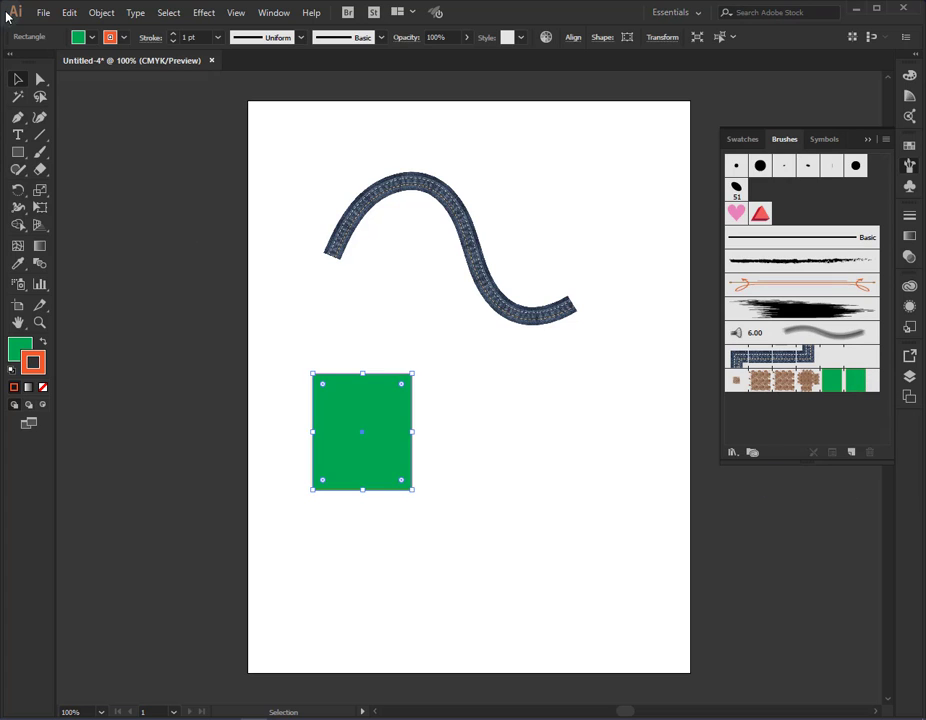
- Delete the green rectangle from the artboard
left_click(18, 79)
left_click_drag(277, 347, 480, 552)
key("Delete")
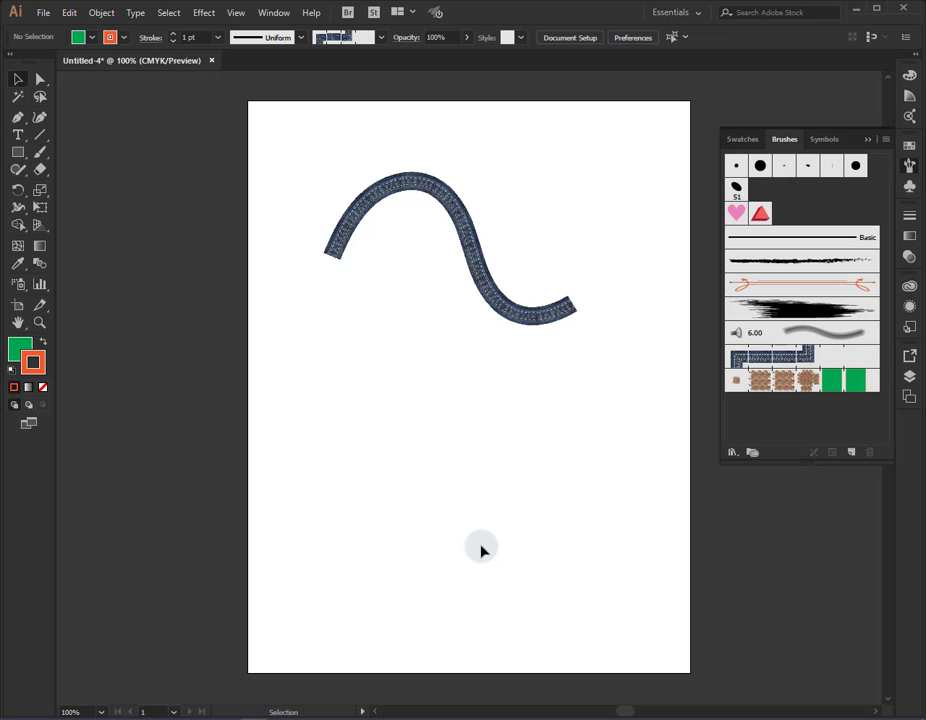
double_click(817, 333)
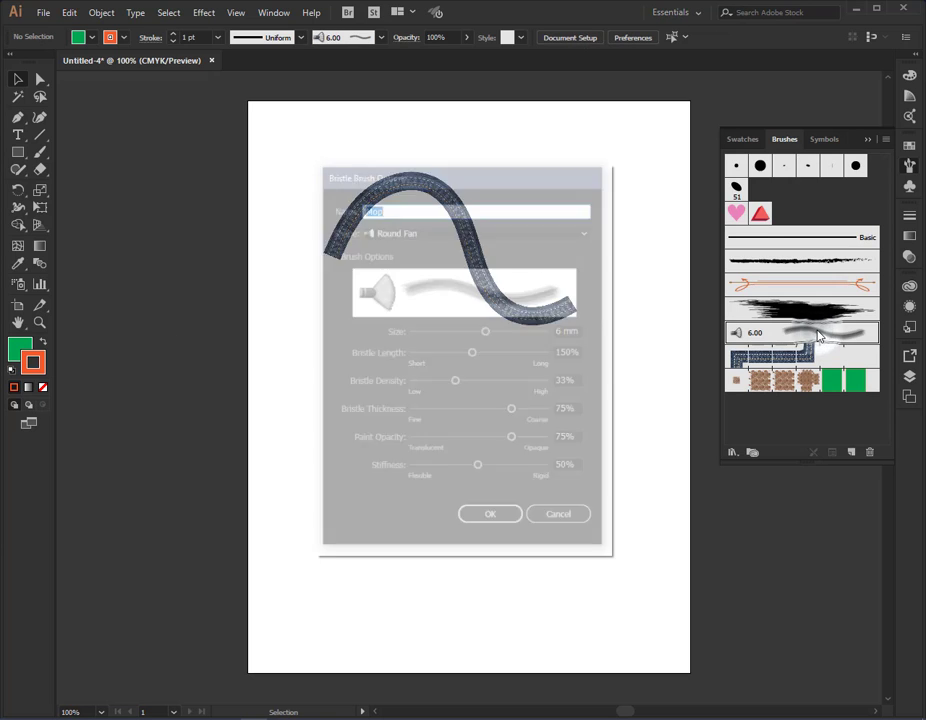
mouse_move(516, 187)
left_mouse_down()
mouse_move(535, 320)
mouse_move(516, 343)
left_mouse_up()
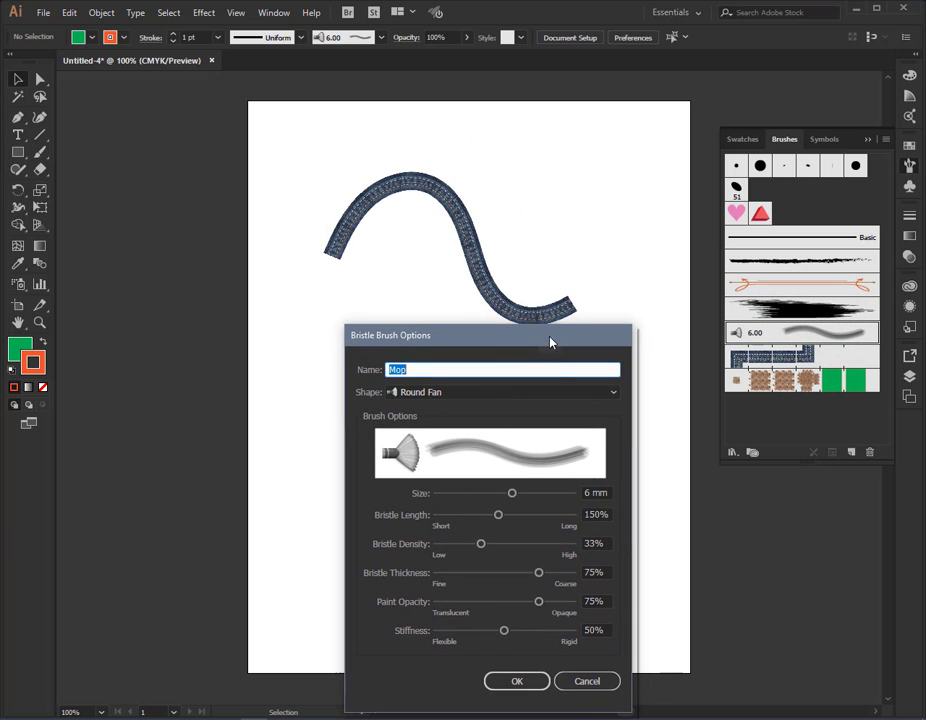
left_click(586, 684)
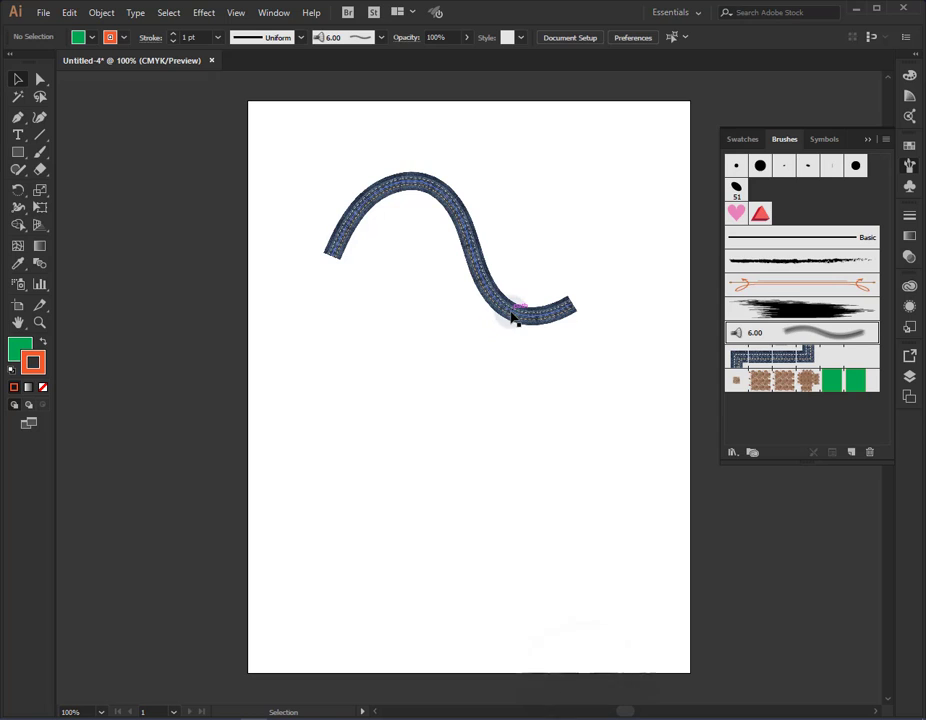
- Apply the Mop bristle brush to the wavy path and open its options with the preview enabled
left_click(515, 316)
double_click(838, 334)
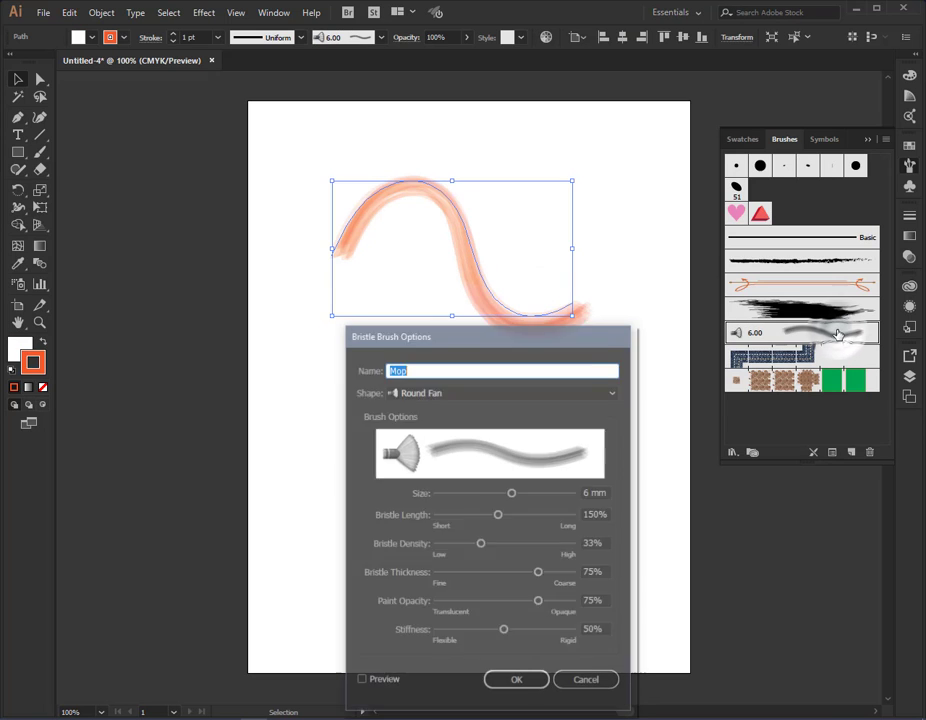
mouse_move(484, 334)
left_mouse_down()
mouse_move(682, 302)
mouse_move(737, 126)
left_mouse_up()
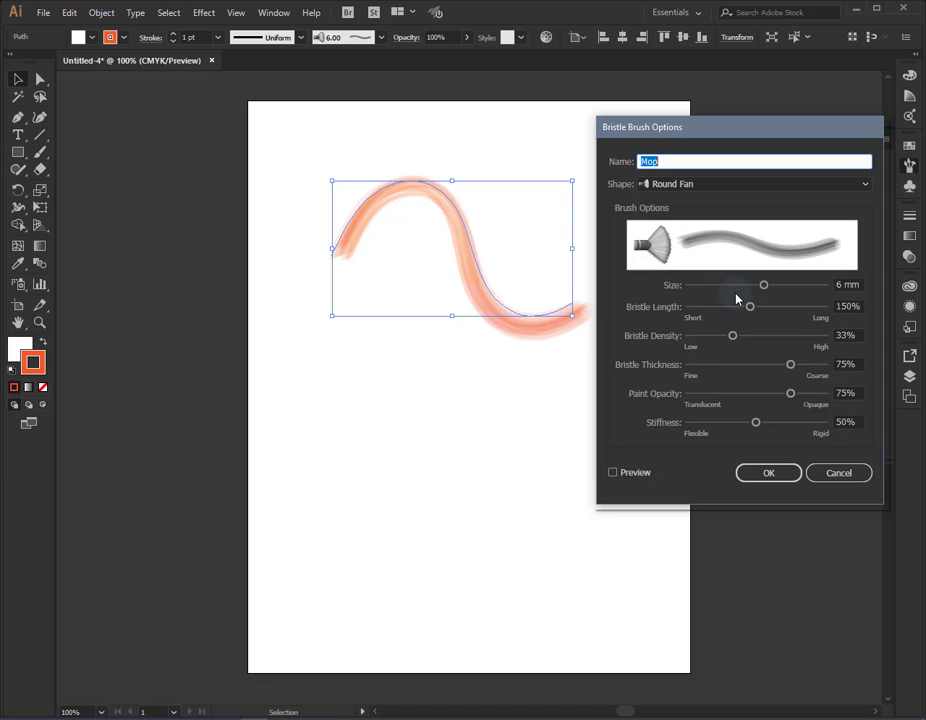
left_click(613, 473)
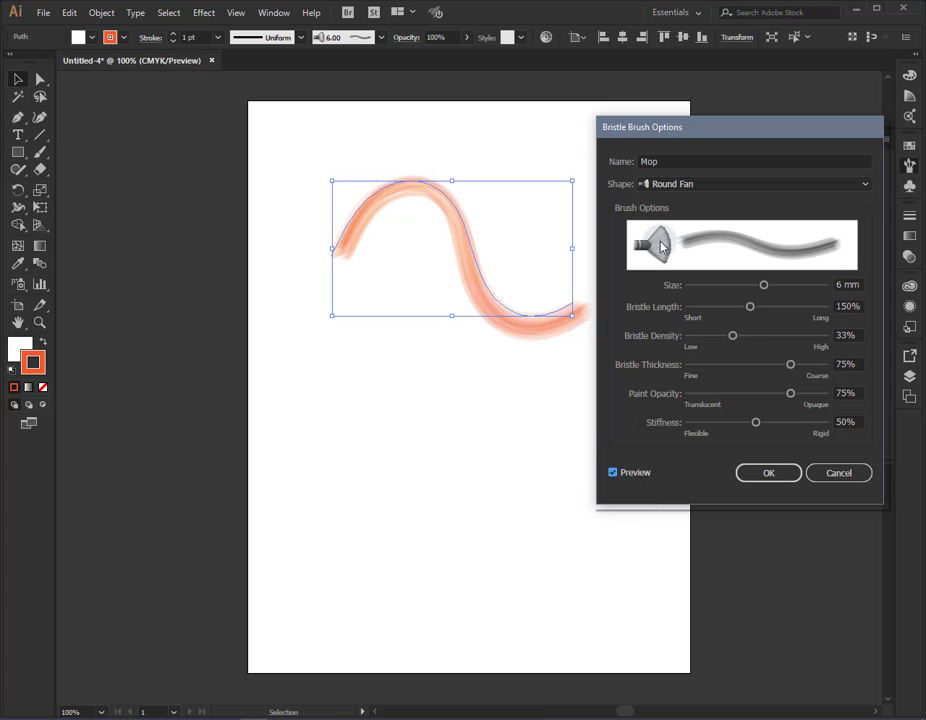
- Try the Round Curve shape for the Mop brush, and set the shape to Round Angle
left_click(862, 188)
left_click(785, 236)
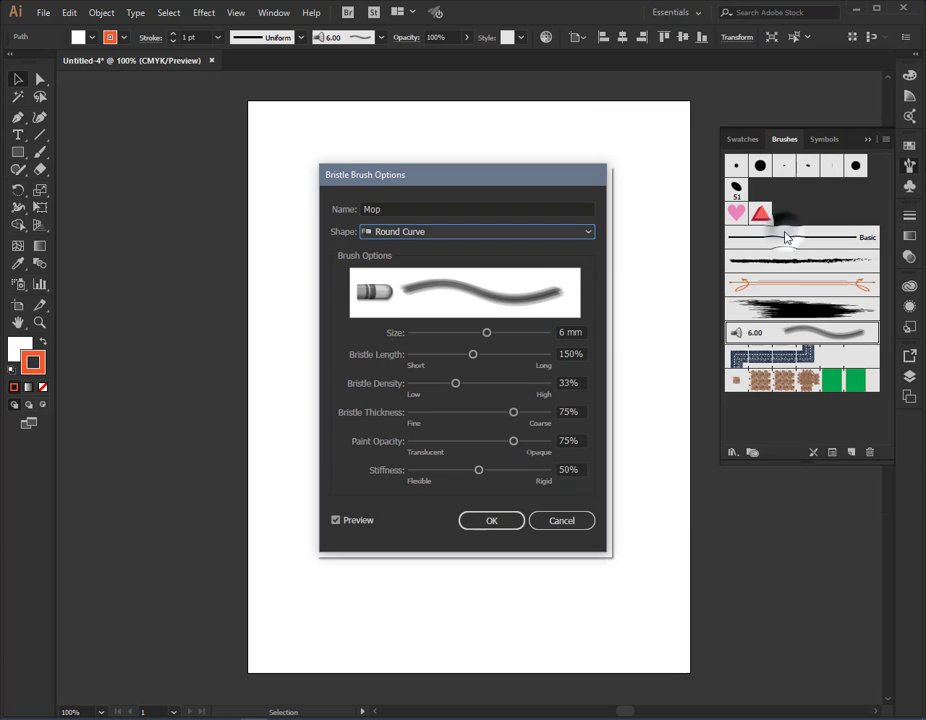
left_click(529, 234)
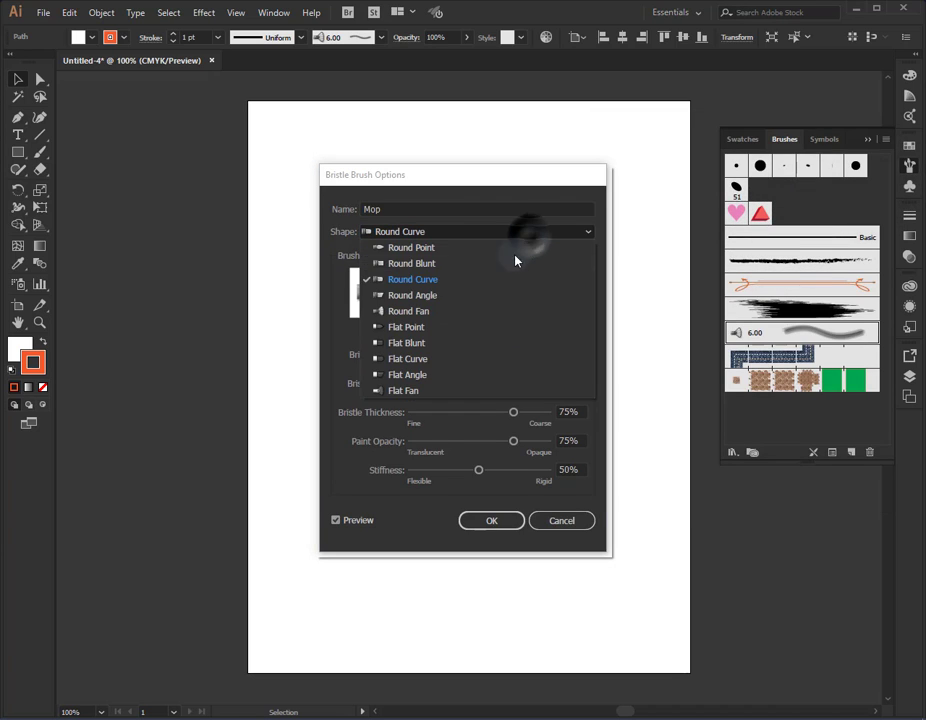
left_click(448, 304)
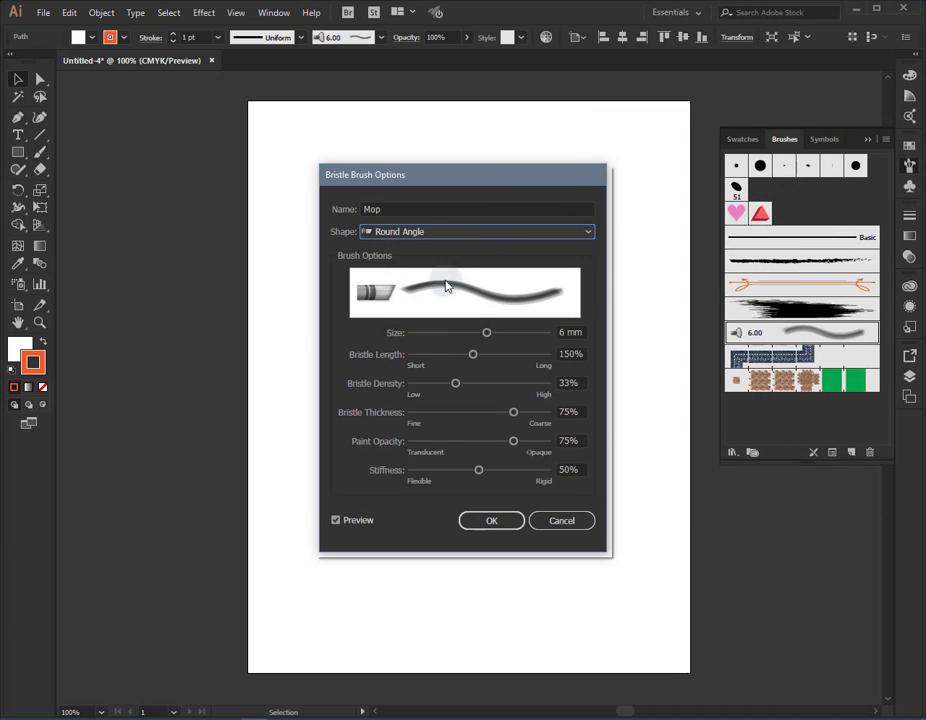
- Set Mop's bristle length to 185%, density to 49% and thickness to 36%, lower its opacity and stiffness, and leave existing strokes as they are
left_click_drag(473, 358, 460, 418)
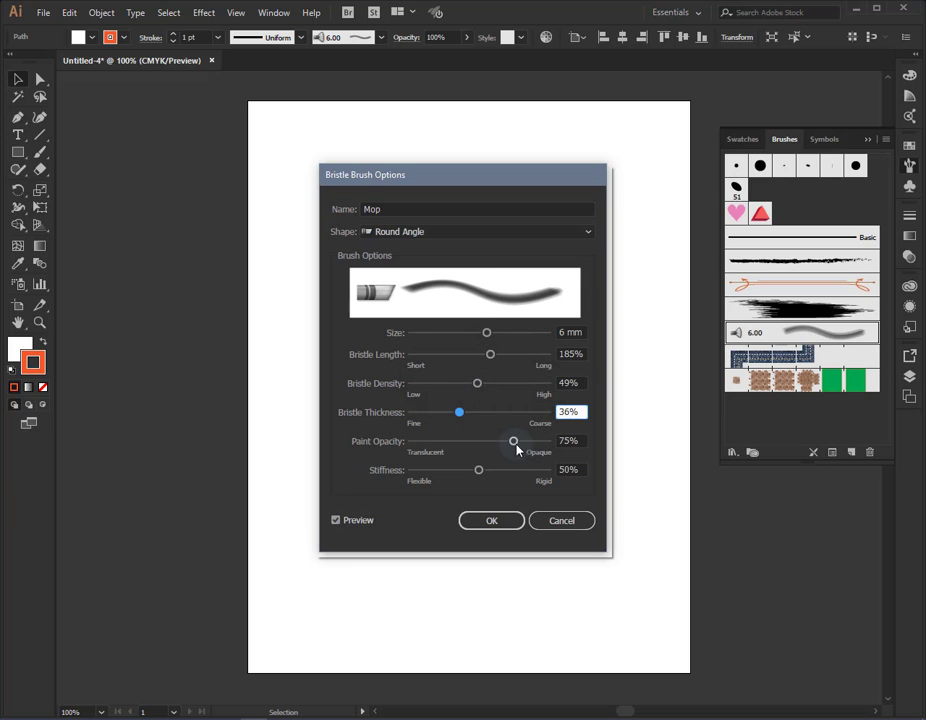
mouse_move(513, 441)
left_mouse_down()
mouse_move(450, 441)
mouse_move(506, 472)
mouse_move(449, 471)
mouse_move(460, 470)
left_mouse_up()
left_click(500, 527)
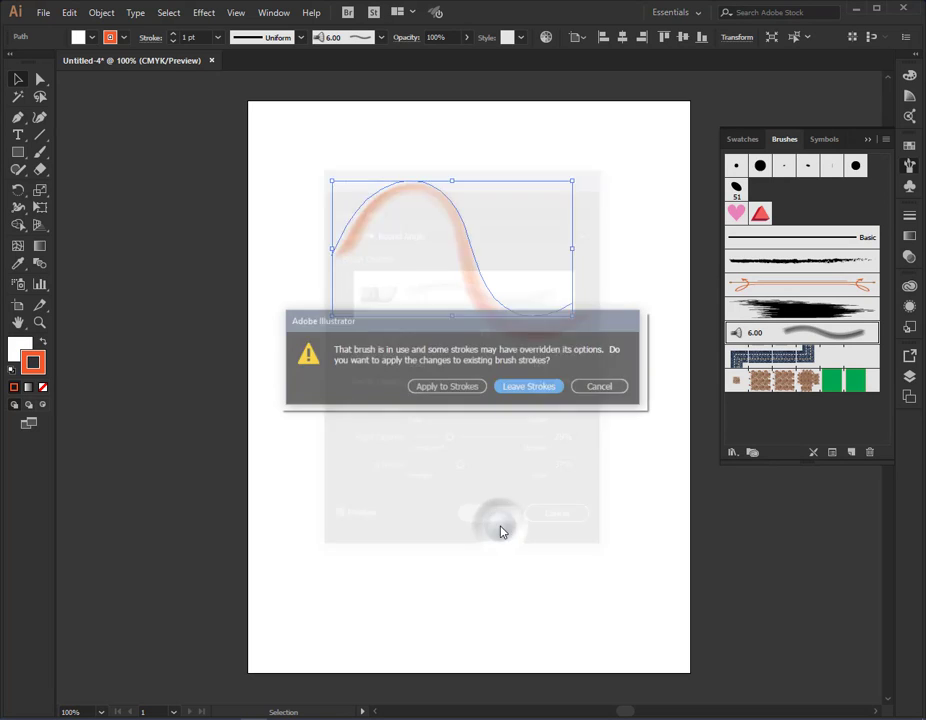
left_click(532, 388)
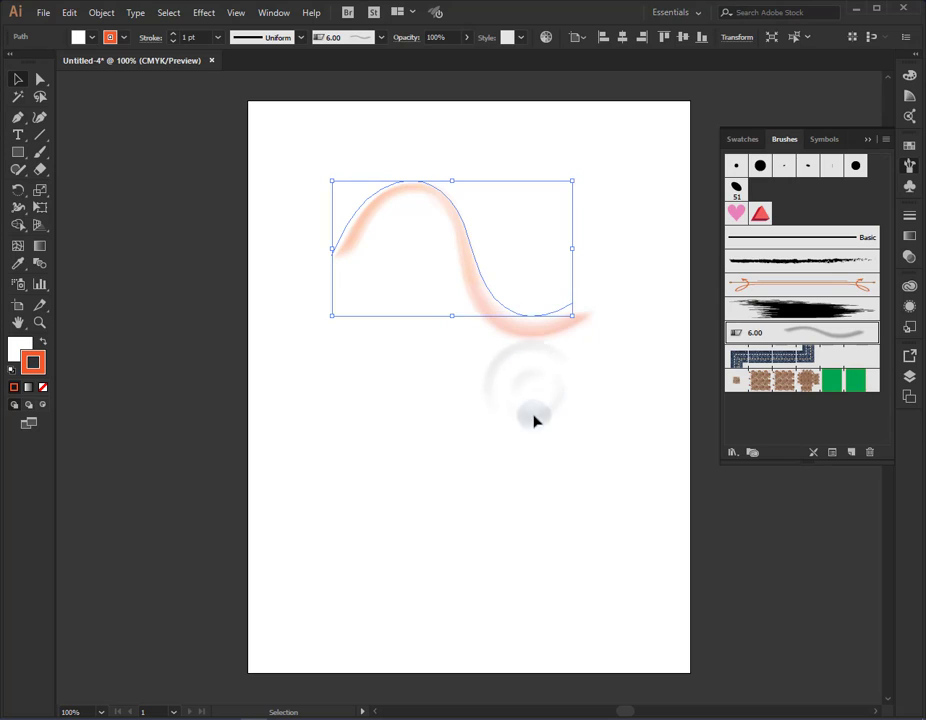
- Activate the Paintbrush tool with the modified Mop bristle brush
left_click(39, 153)
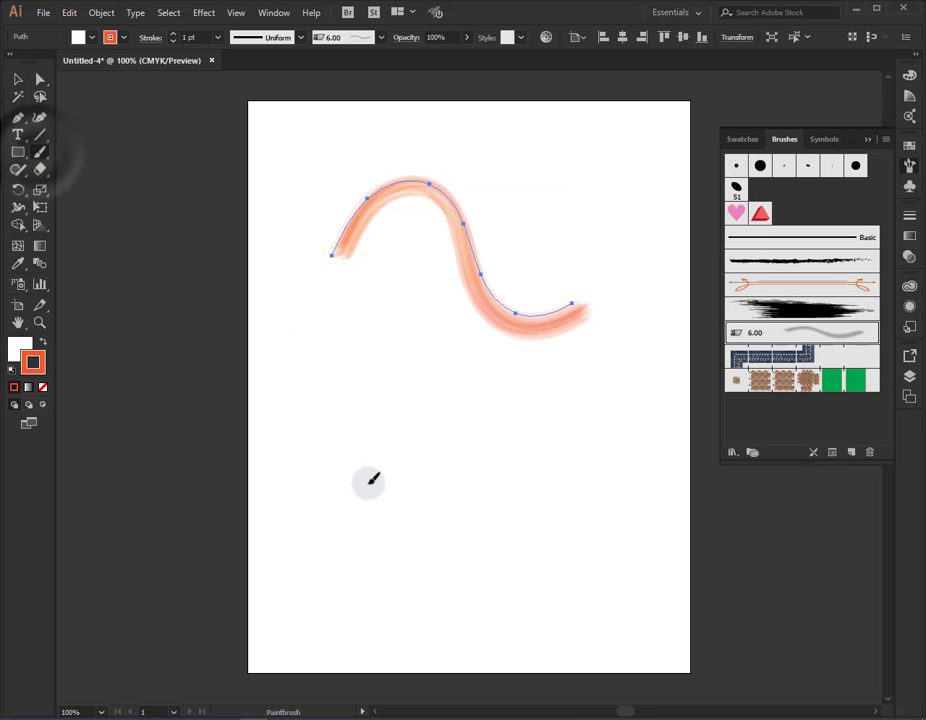